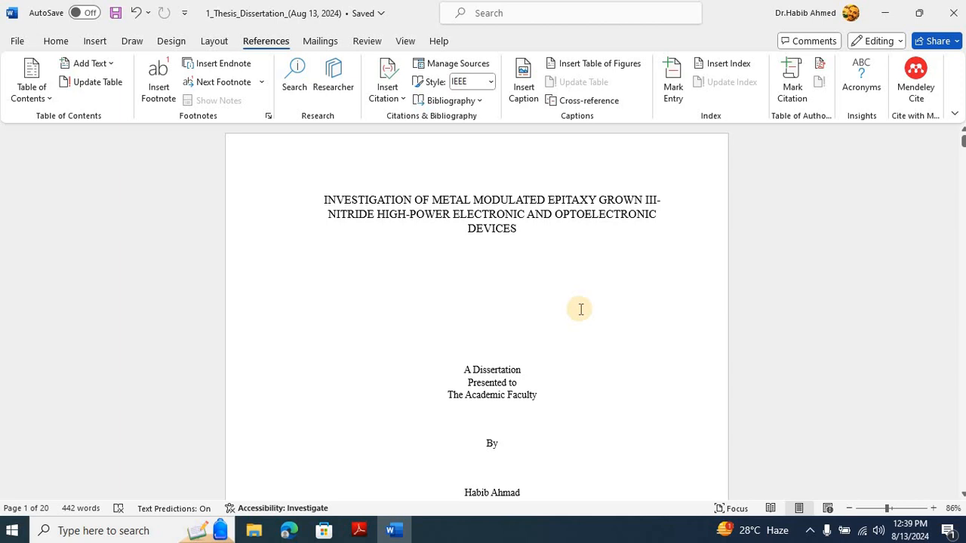
Step: Insert page numbers centred at the bottom of the pages using the Plain Number 2 style
scroll(579, 309, down, 3)
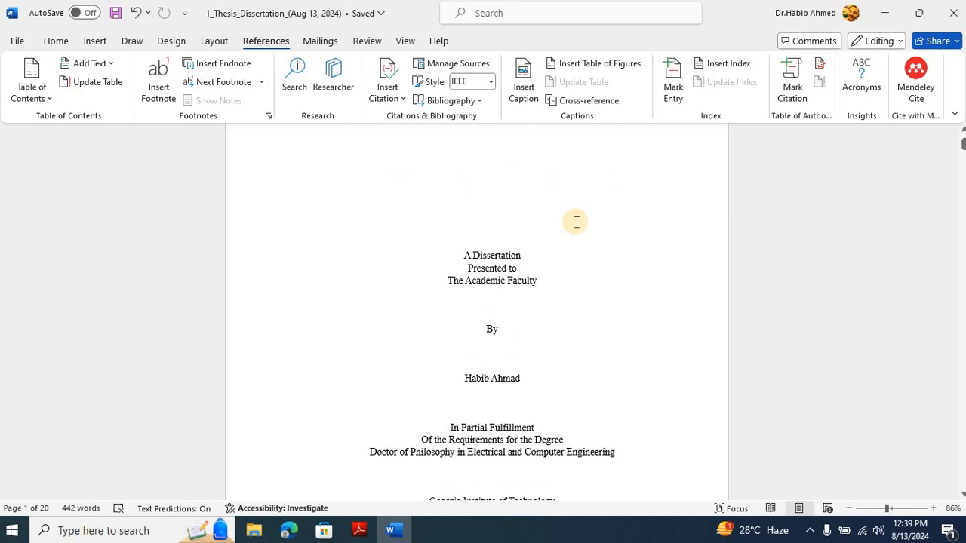
scroll(576, 222, down, 6)
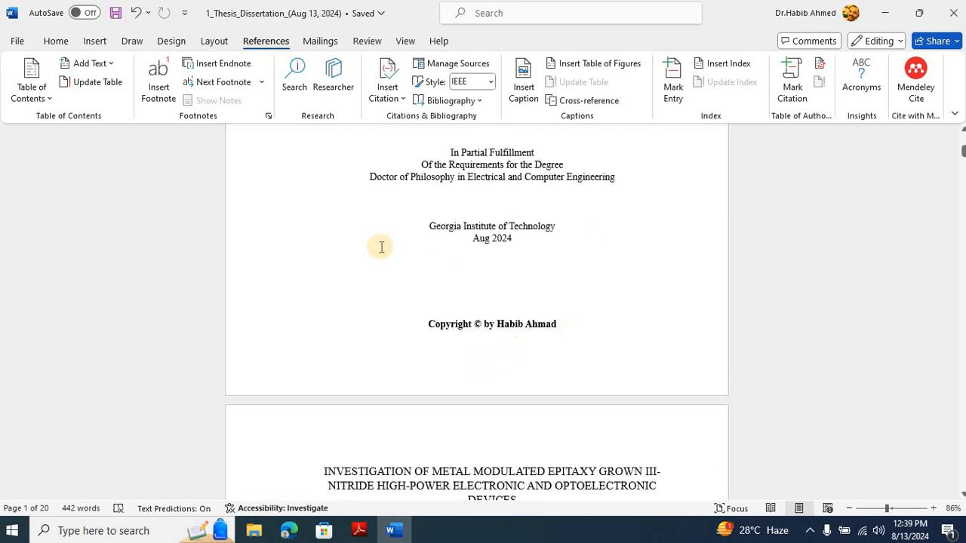
click(100, 46)
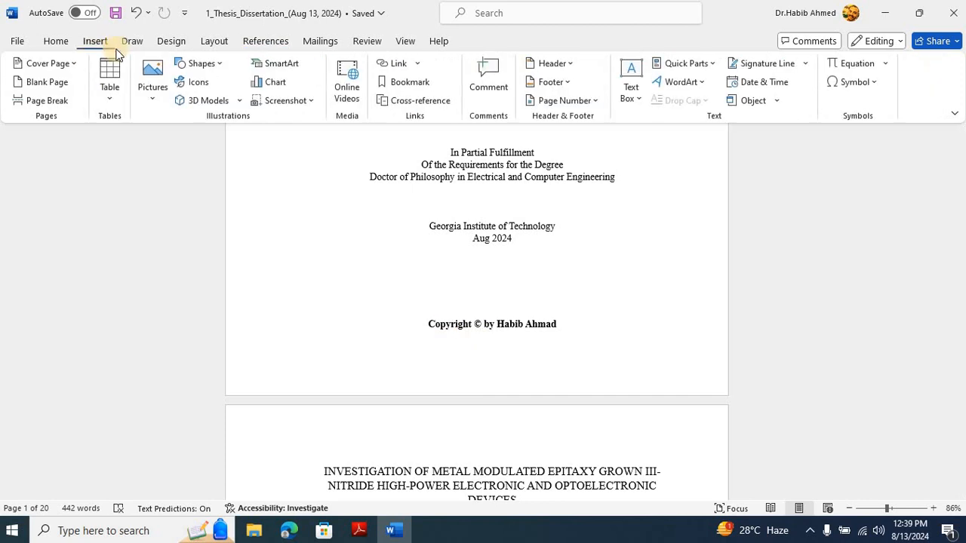
click(598, 101)
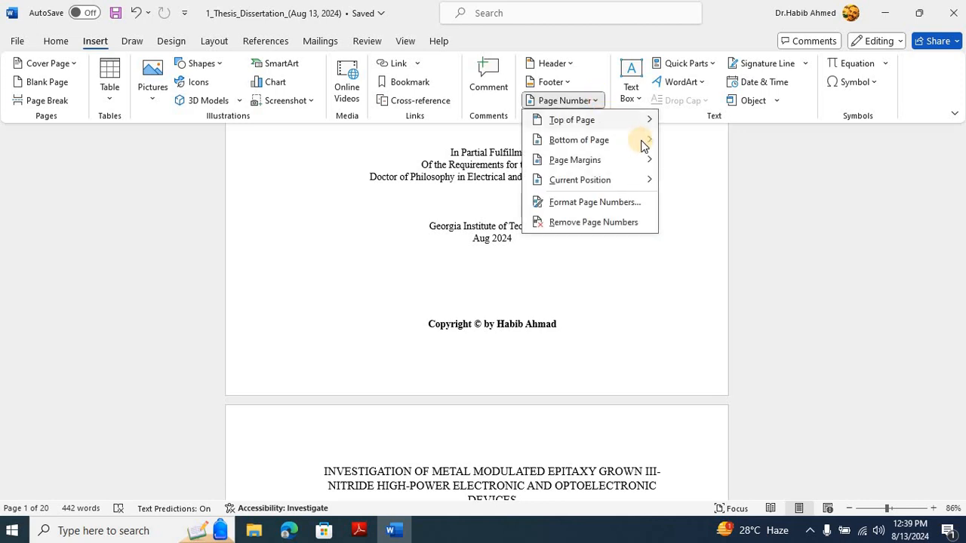
mouse_move(643, 145)
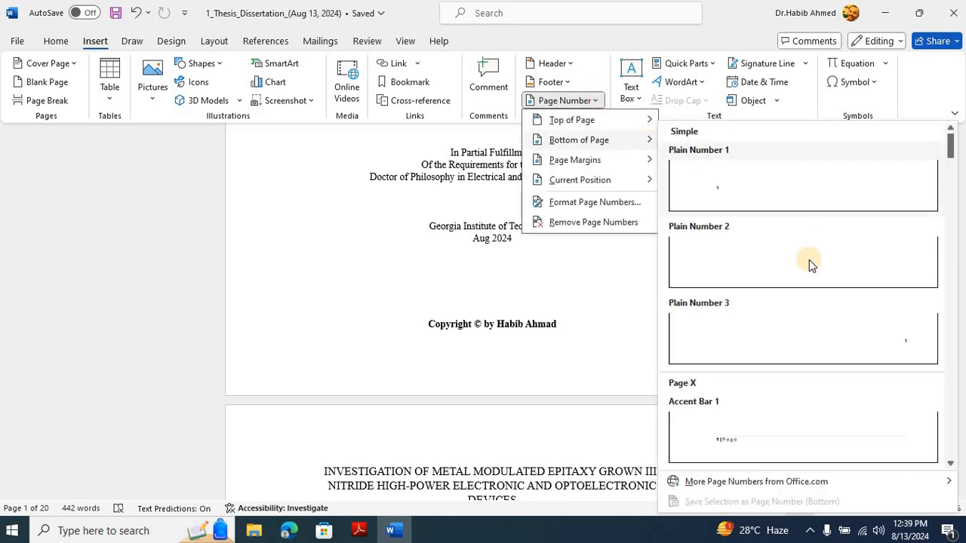
click(811, 264)
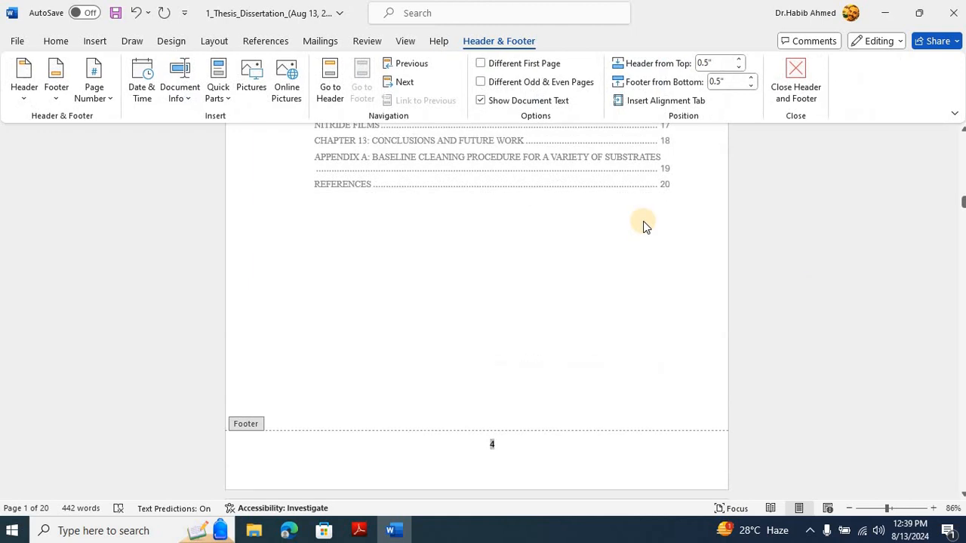
Step: Change the page number format to i, ii, iii, ... from the first page's footer, then leave the footer
scroll(645, 221, up, 15)
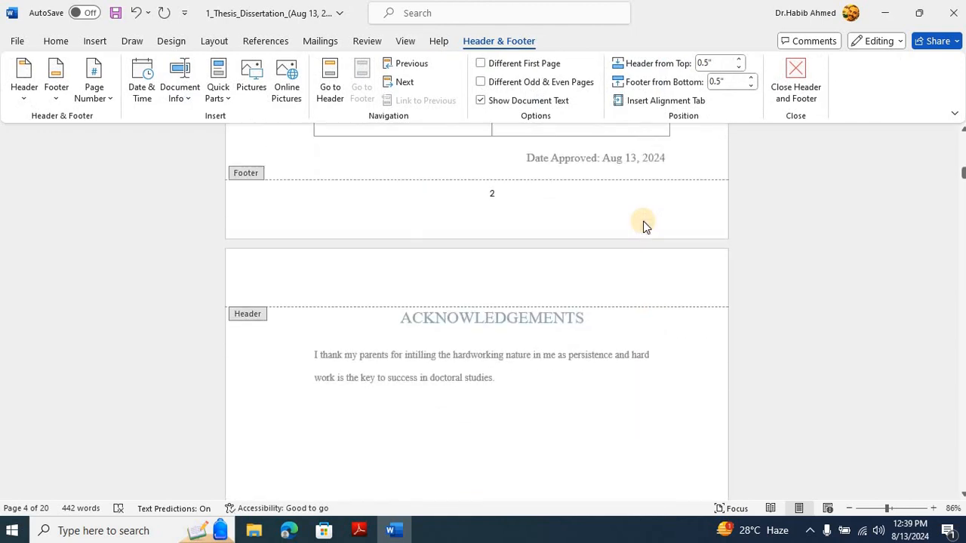
scroll(645, 227, up, 15)
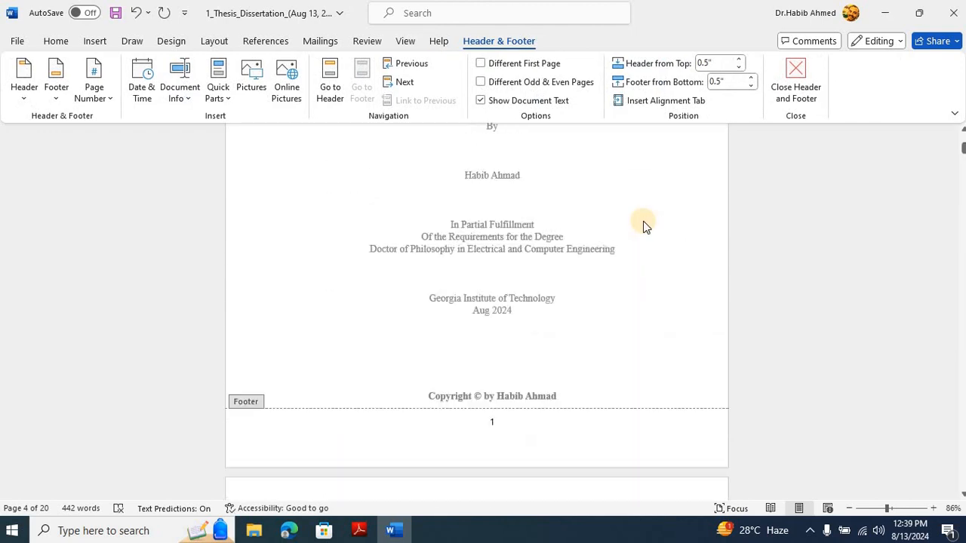
scroll(644, 227, down, 3)
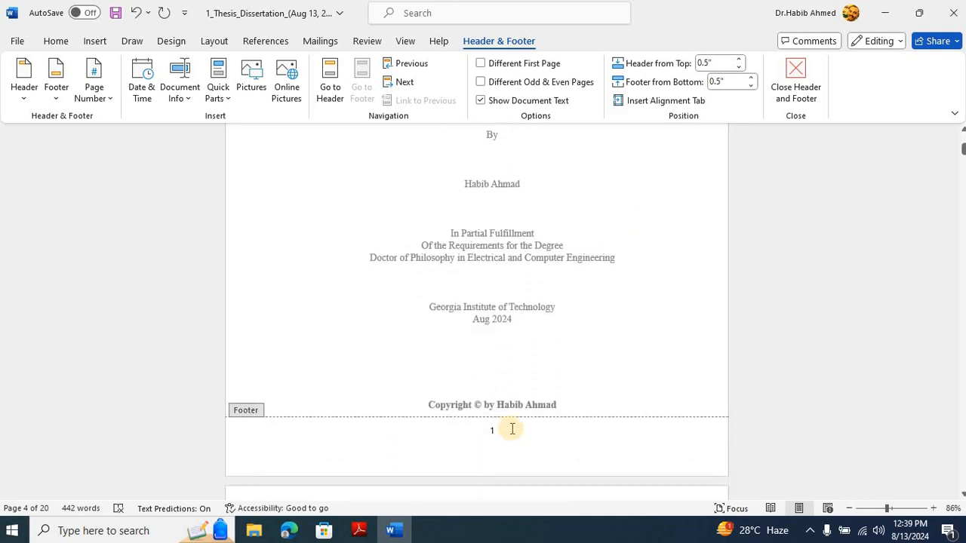
click(501, 433)
double_click(490, 431)
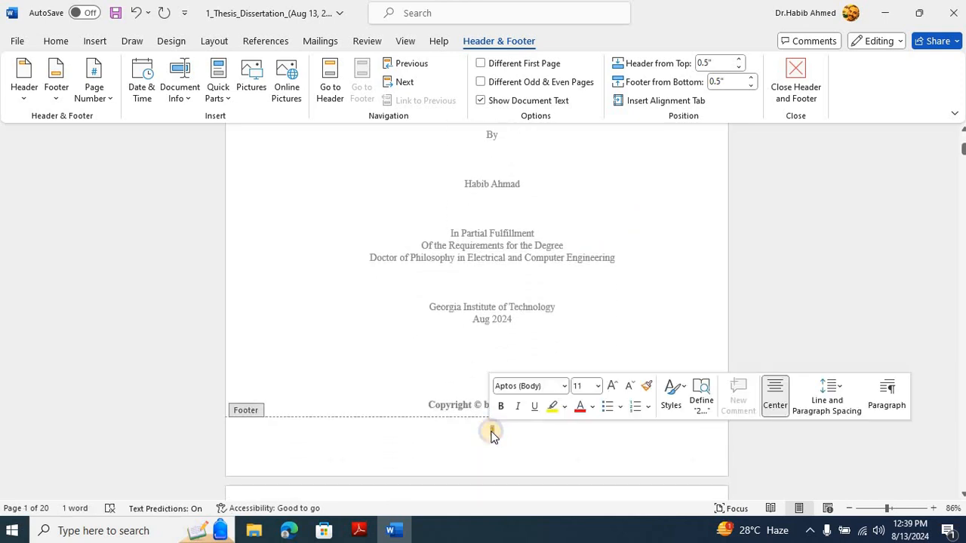
right_click(491, 434)
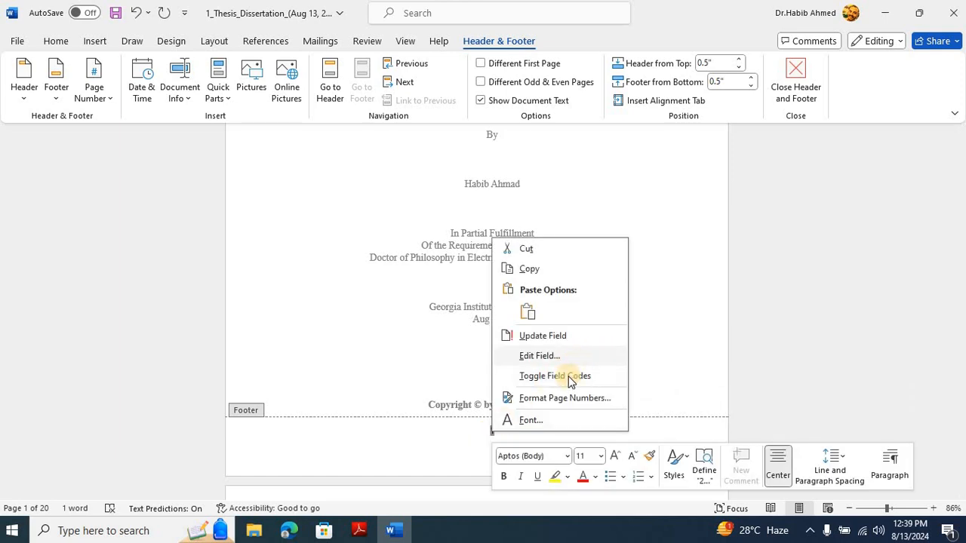
click(568, 396)
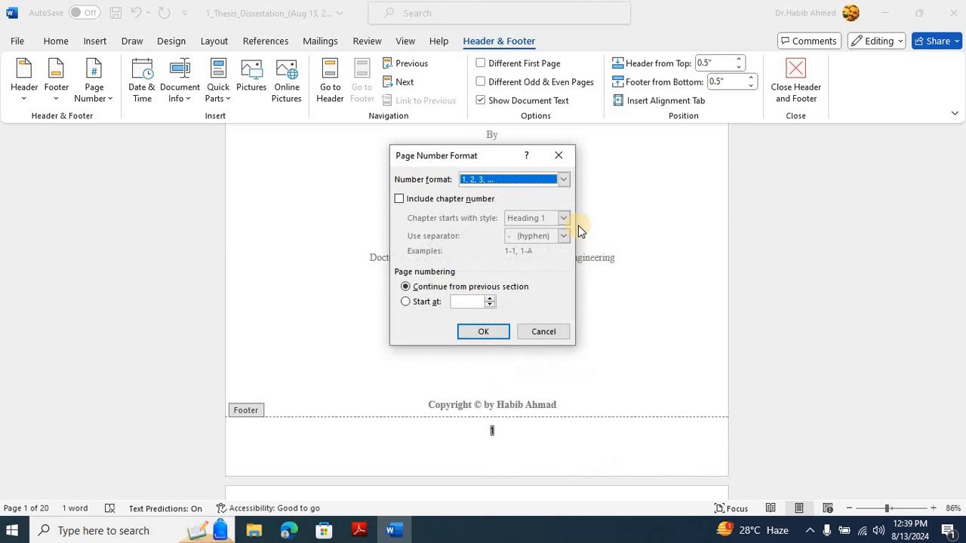
click(563, 180)
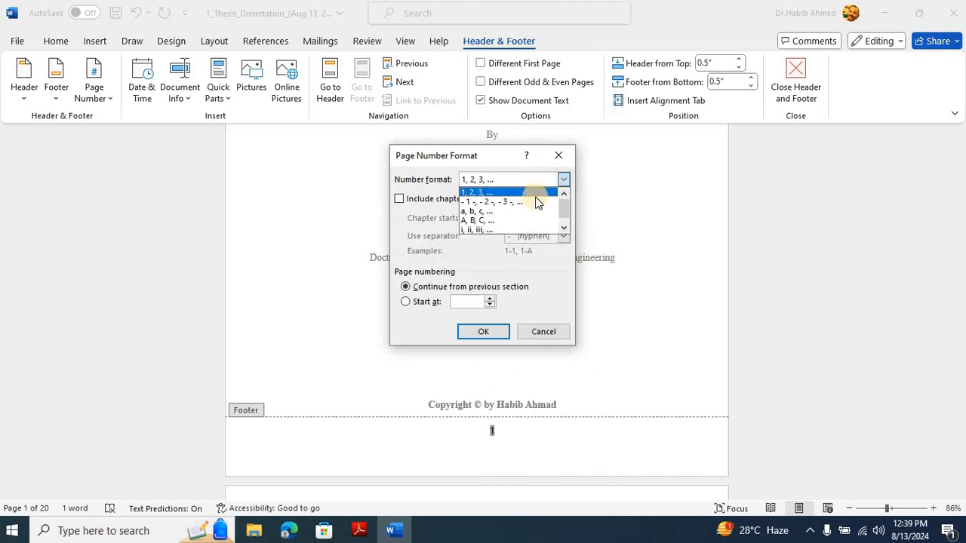
click(491, 229)
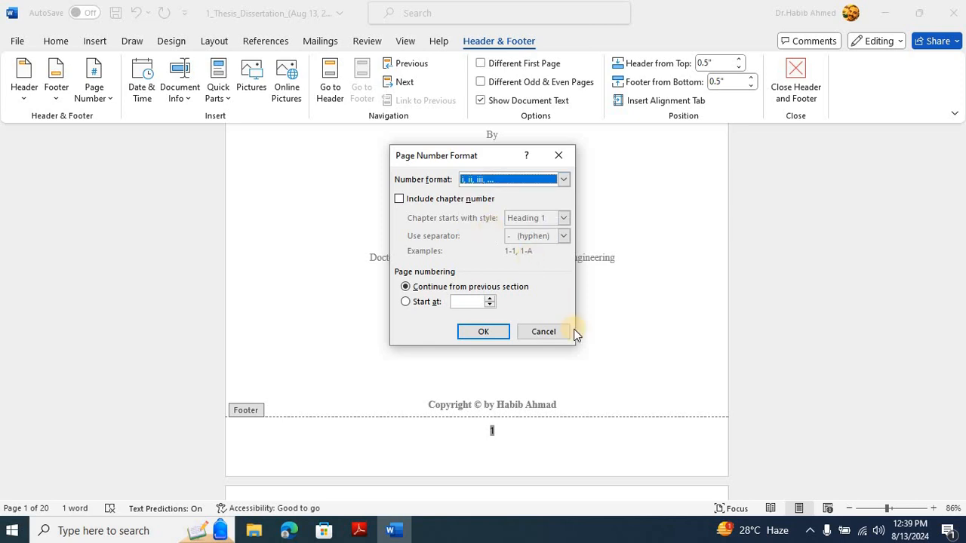
click(487, 332)
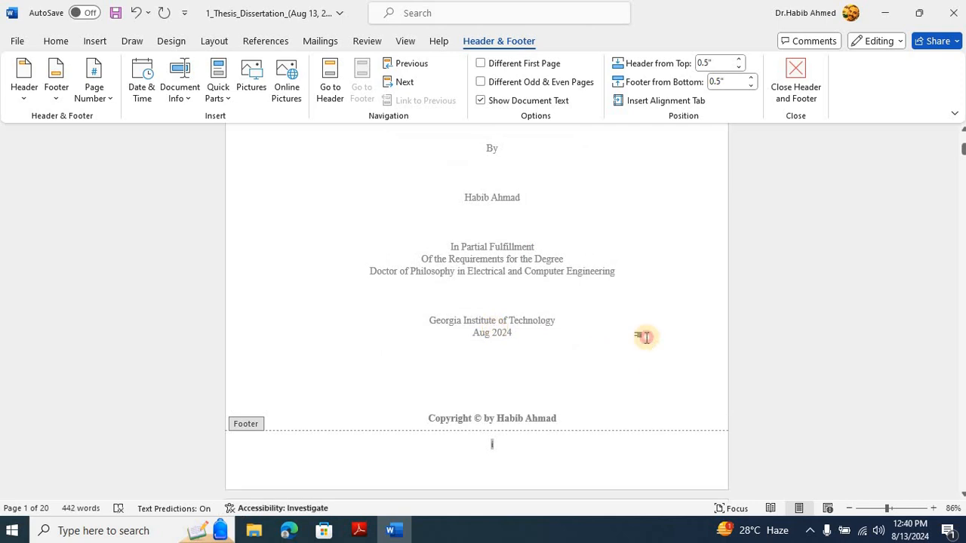
double_click(644, 338)
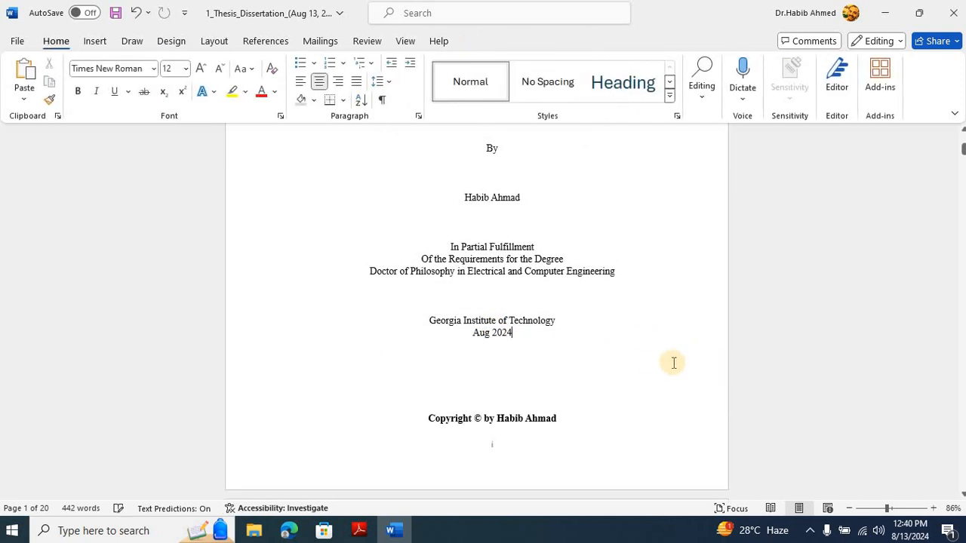
Step: Check the footer page numbers from the title page through to the last page of the thesis
key(Page_Down)
key(Page_Down)
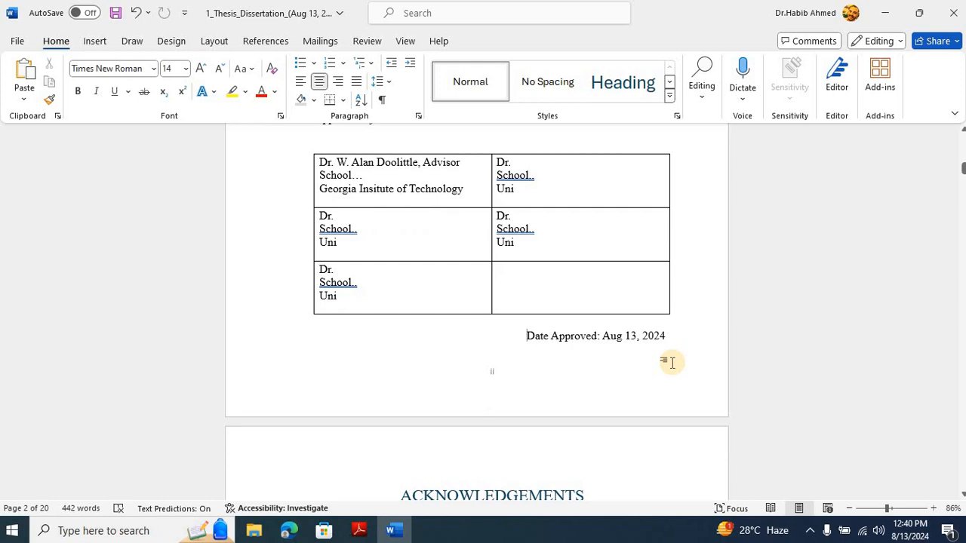
key(Page_Down)
key(Page_Down)
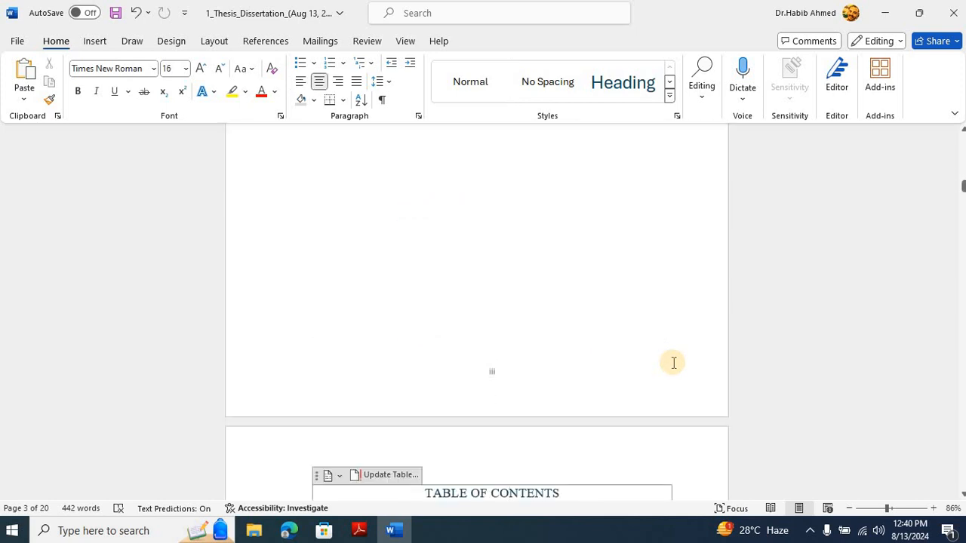
key(Page_Down)
key(Page_Down)
key(Page_Down)
key(Page_Down)
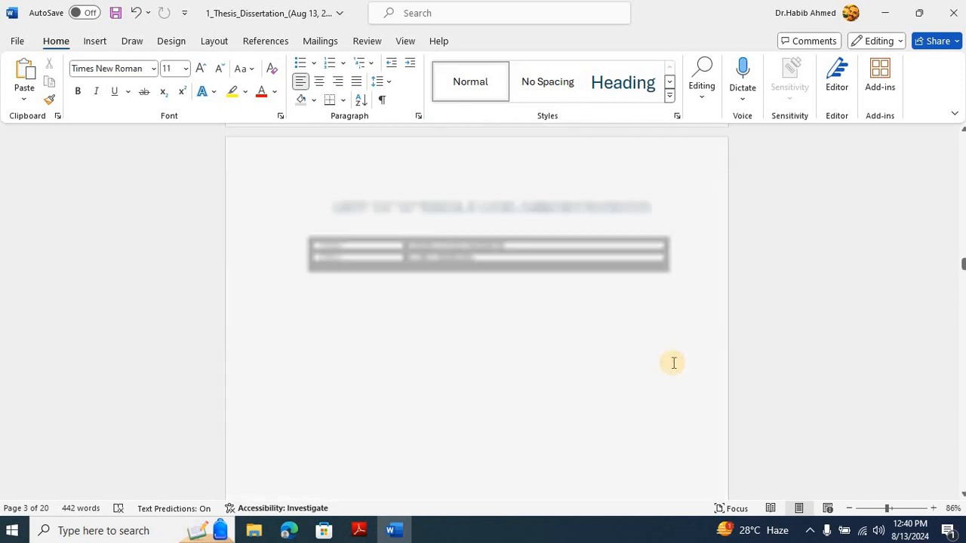
key(Page_Down)
key(Page_Down)
key(Page_Down)
key(Page_Down)
key(Page_Down)
key(Page_Down)
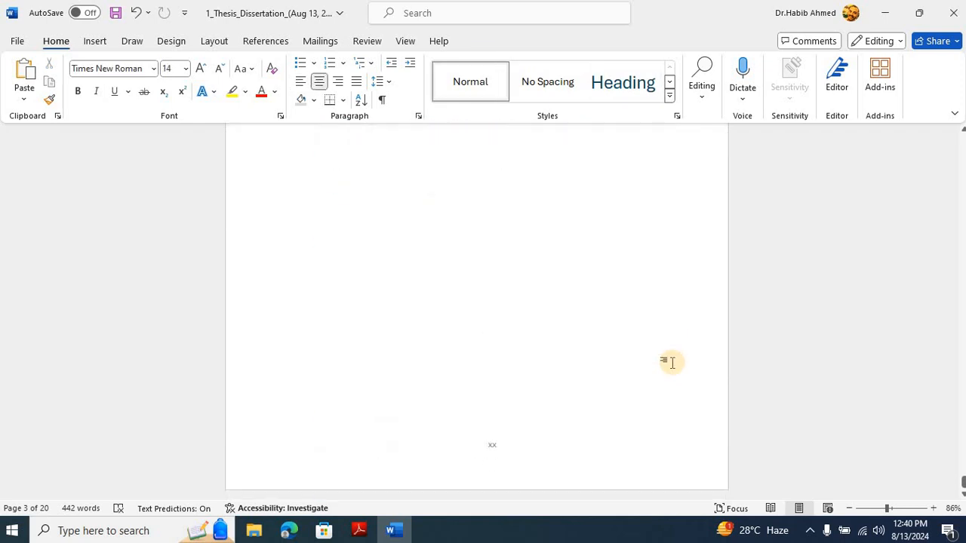
Step: Go back through the chapters and examine the page numbering where the Summary ends and Chapter 1: Introduction begins
key(Page_Up)
key(Page_Up)
key(Page_Up)
key(Page_Up)
key(Page_Up)
key(Page_Up)
key(Page_Up)
key(Page_Up)
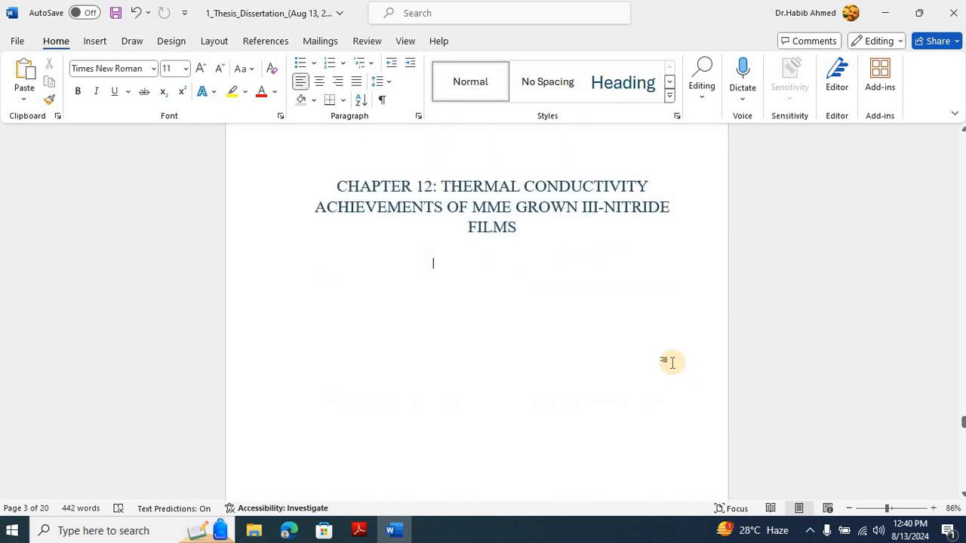
key(Page_Up)
key(Page_Up)
key(Page_Up)
key(Page_Up)
key(Page_Up)
key(Page_Up)
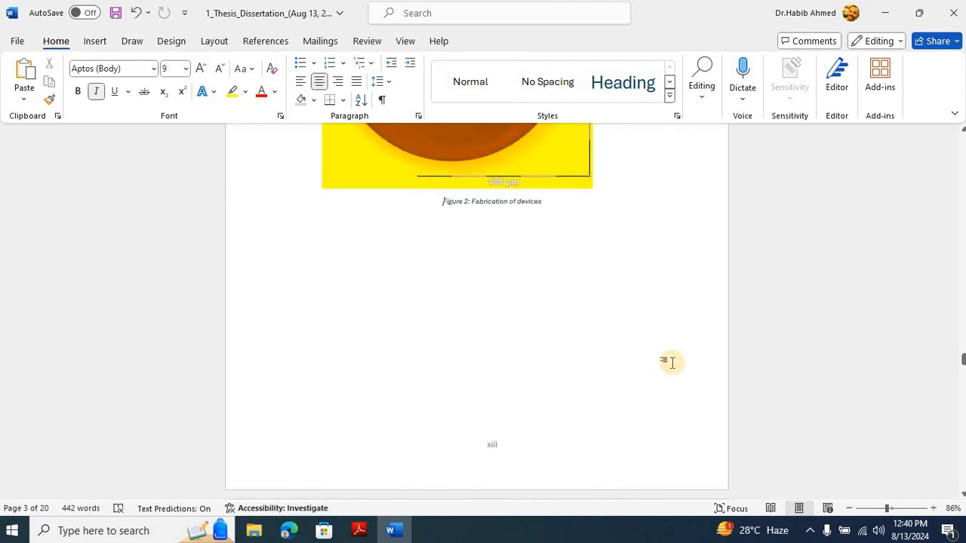
key(Page_Up)
key(Page_Up)
key(Page_Up)
key(Page_Up)
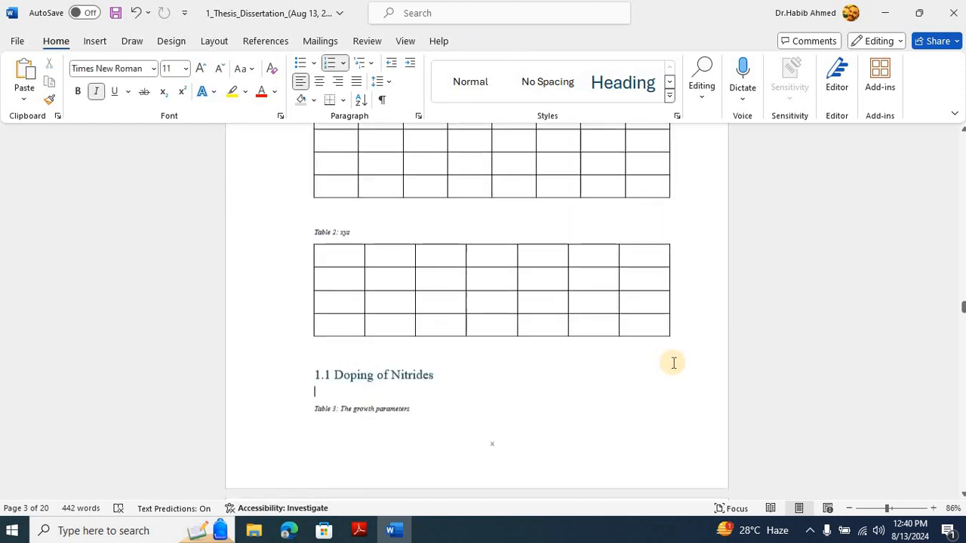
key(Page_Up)
key(Page_Up)
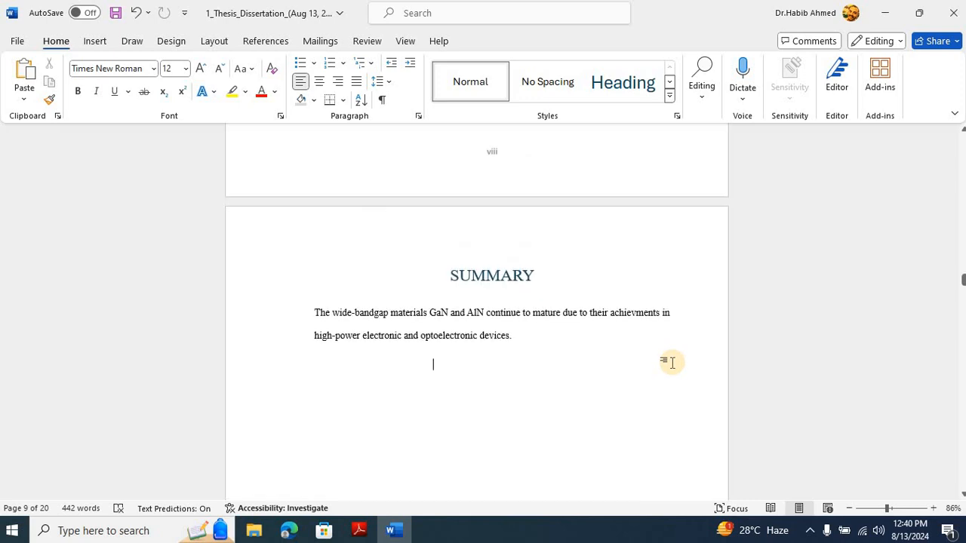
key(Page_Down)
key(Page_Down)
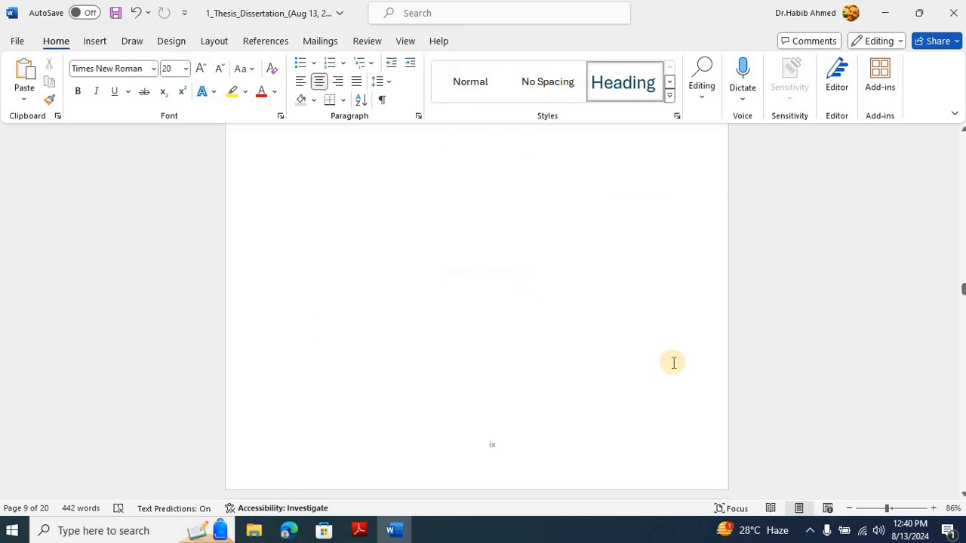
key(Page_Down)
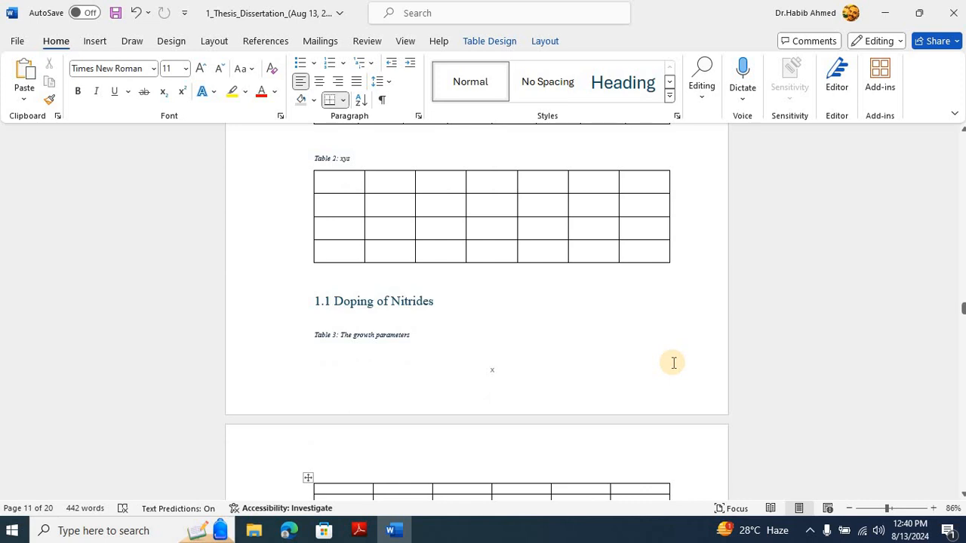
key(Page_Up)
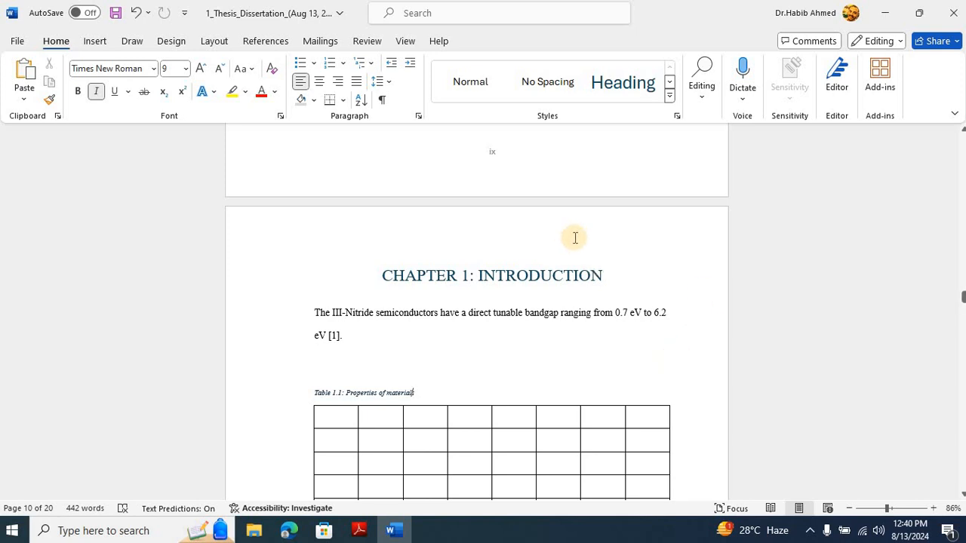
double_click(494, 174)
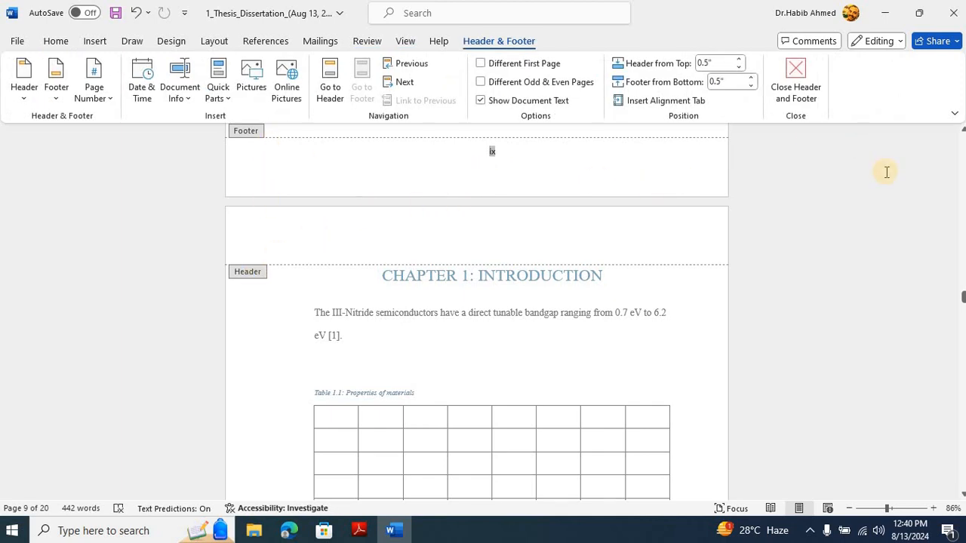
scroll(887, 172, up, 1)
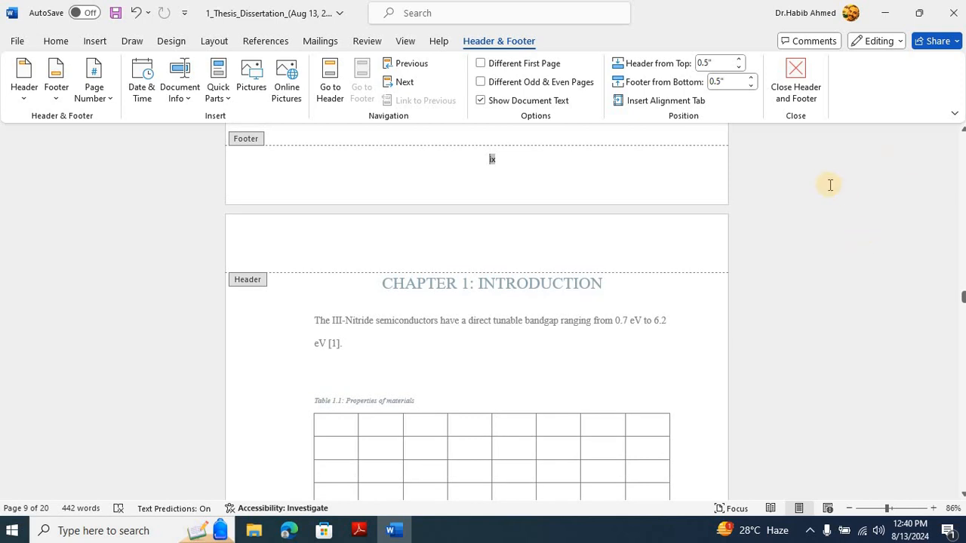
scroll(717, 173, up, 2)
click(600, 154)
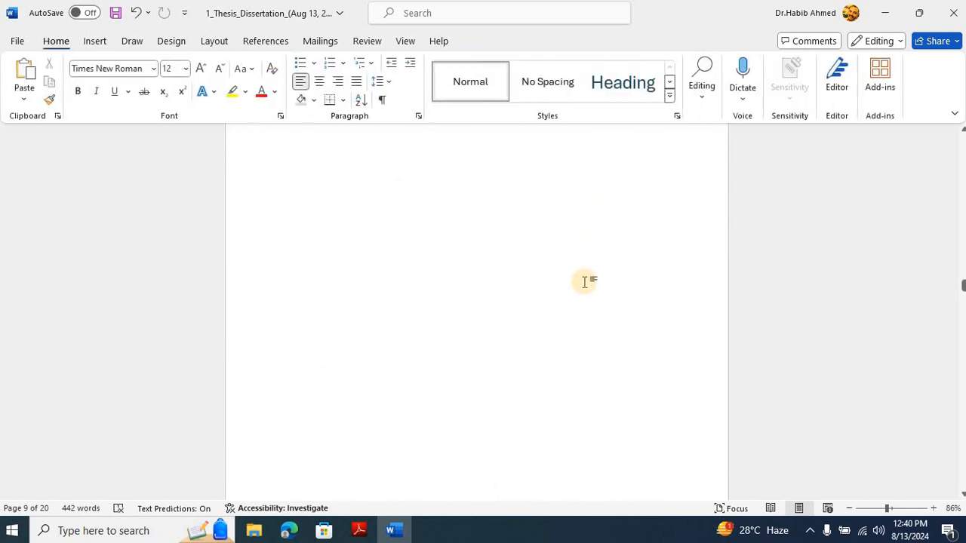
Step: Insert a Next Page section break after the last sentence of the Summary, ahead of Chapter 1
click(555, 209)
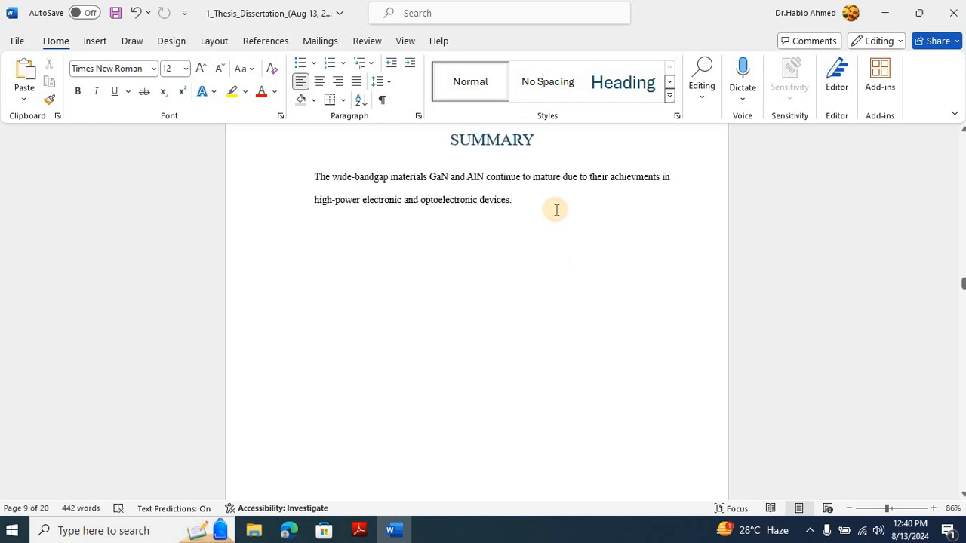
click(213, 43)
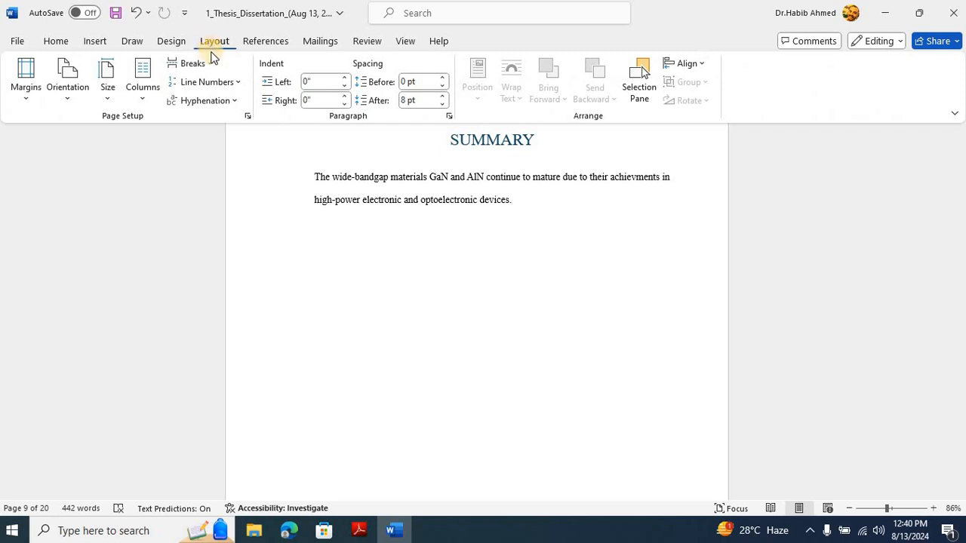
click(211, 64)
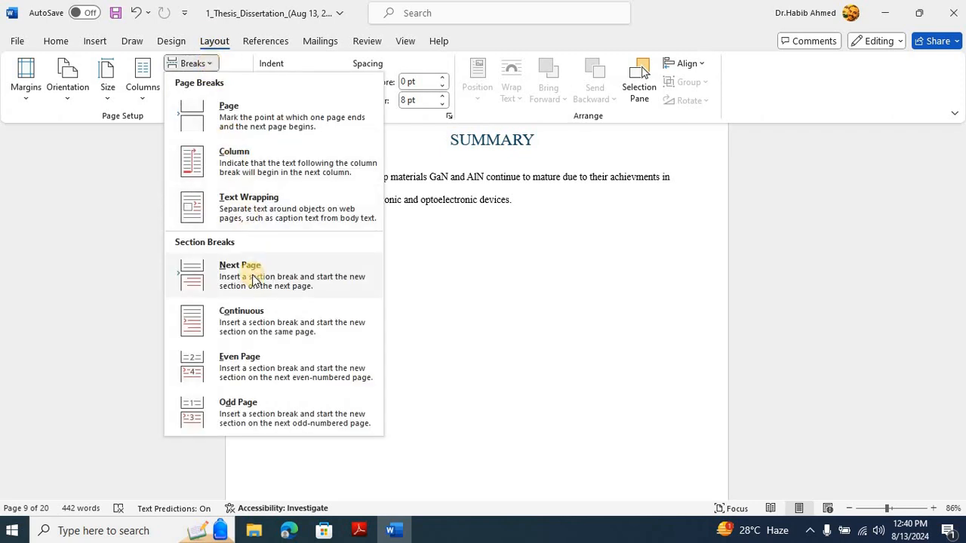
click(319, 288)
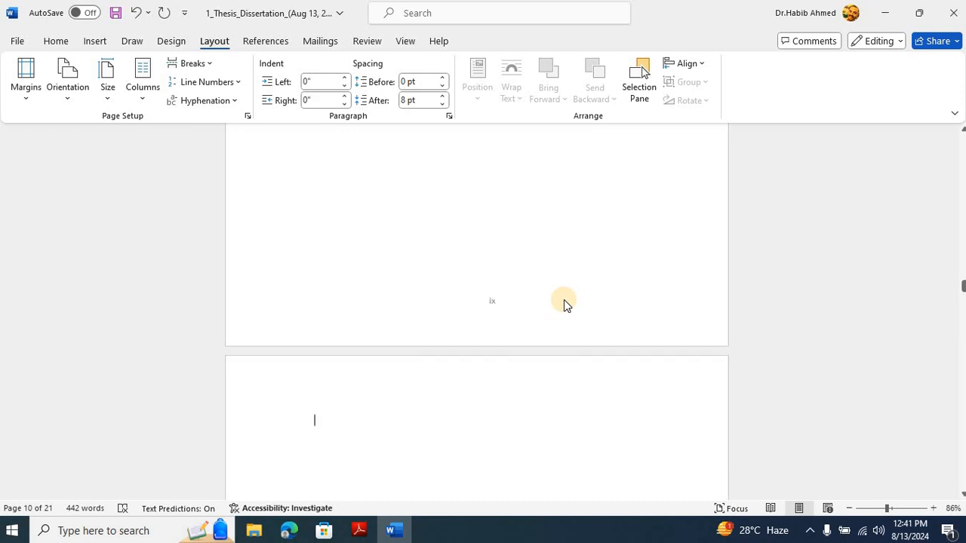
scroll(564, 300, down, 1)
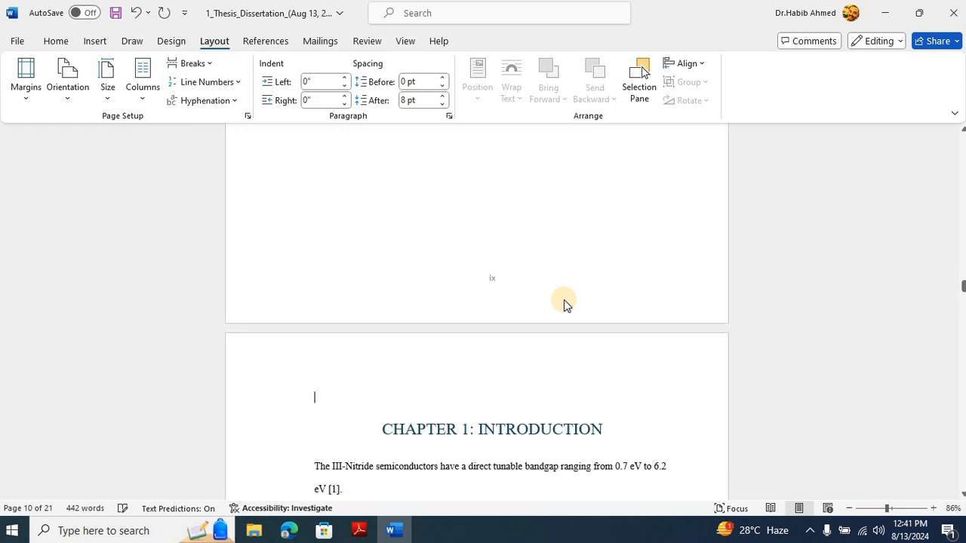
Step: Delete the empty line above the Chapter 1 heading and unlink that page's Section 2 header from the previous section
key(Delete)
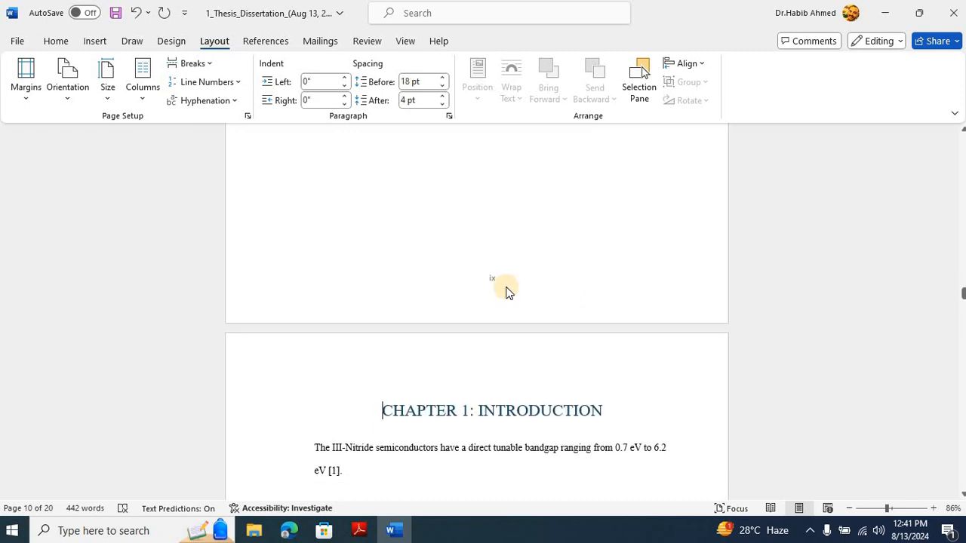
double_click(505, 288)
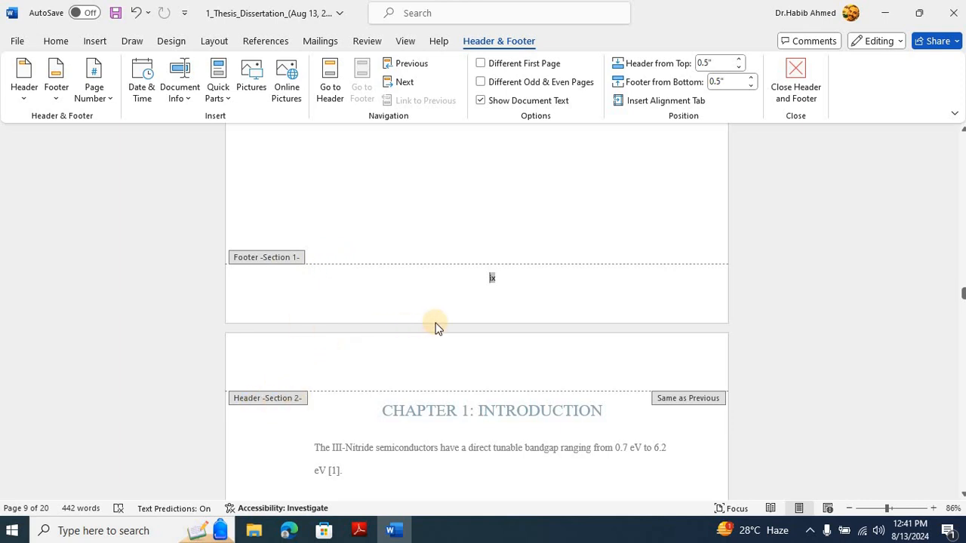
scroll(436, 326, up, 7)
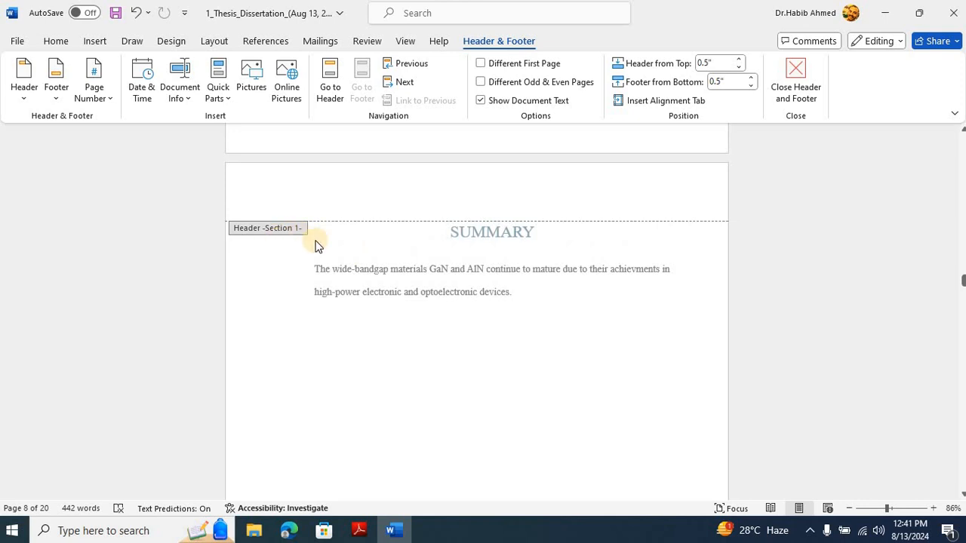
scroll(317, 240, up, 3)
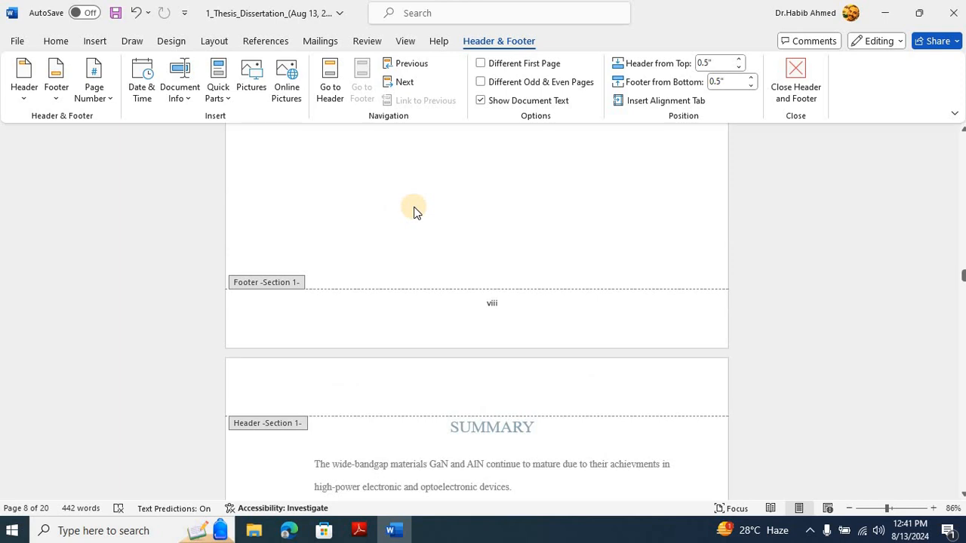
scroll(414, 211, down, 3)
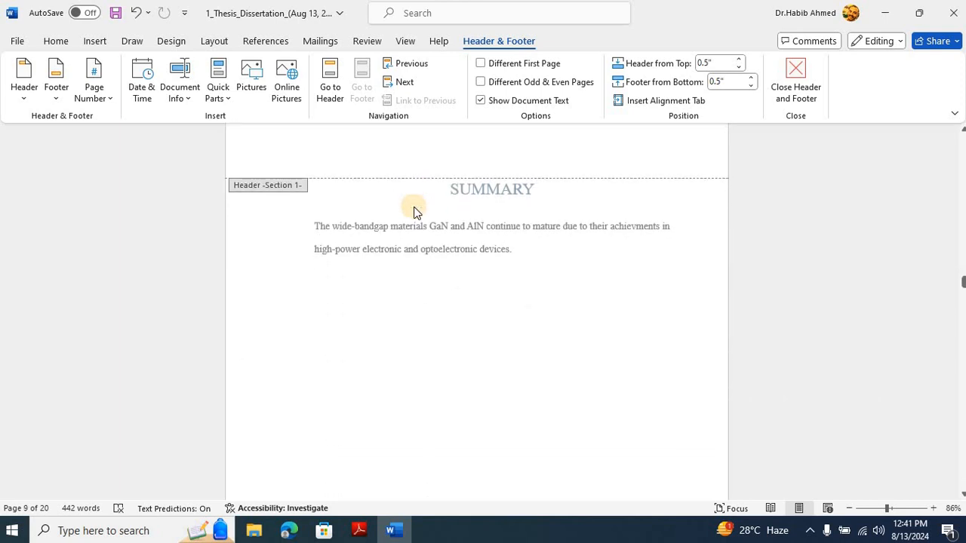
scroll(415, 207, down, 2)
scroll(413, 211, down, 5)
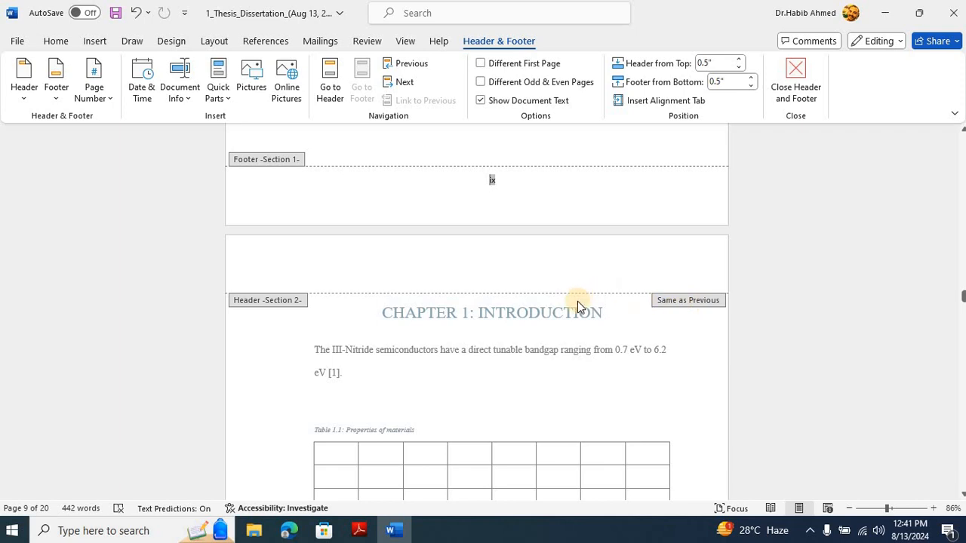
click(494, 255)
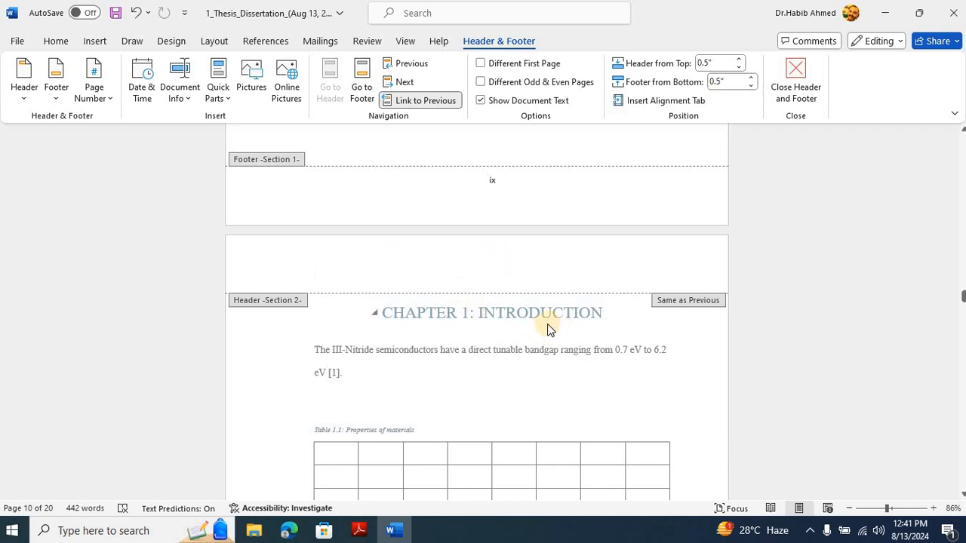
click(434, 101)
Step: Set the Section 2 footer's page number format to 1, 2, 3, ... starting at 1, and leave the footer
scroll(585, 162, down, 2)
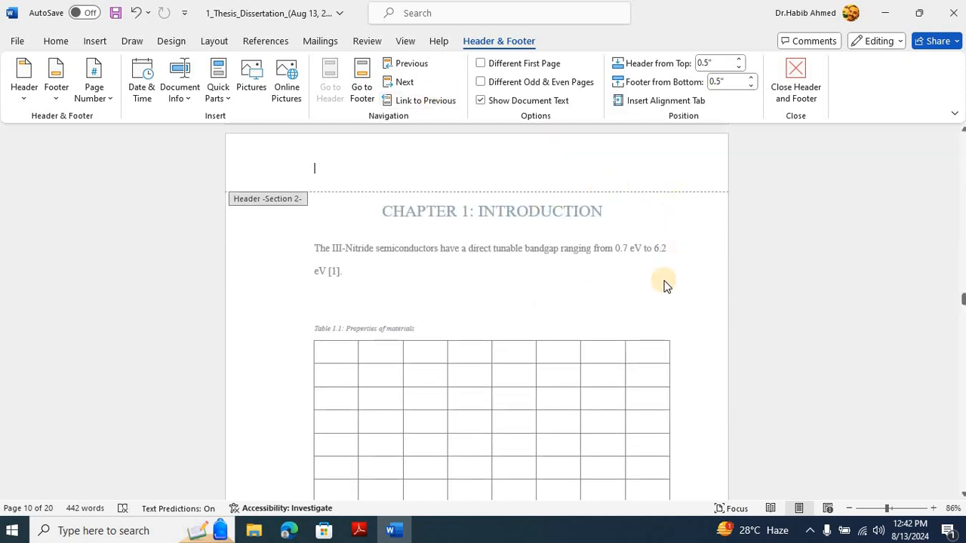
scroll(664, 286, down, 6)
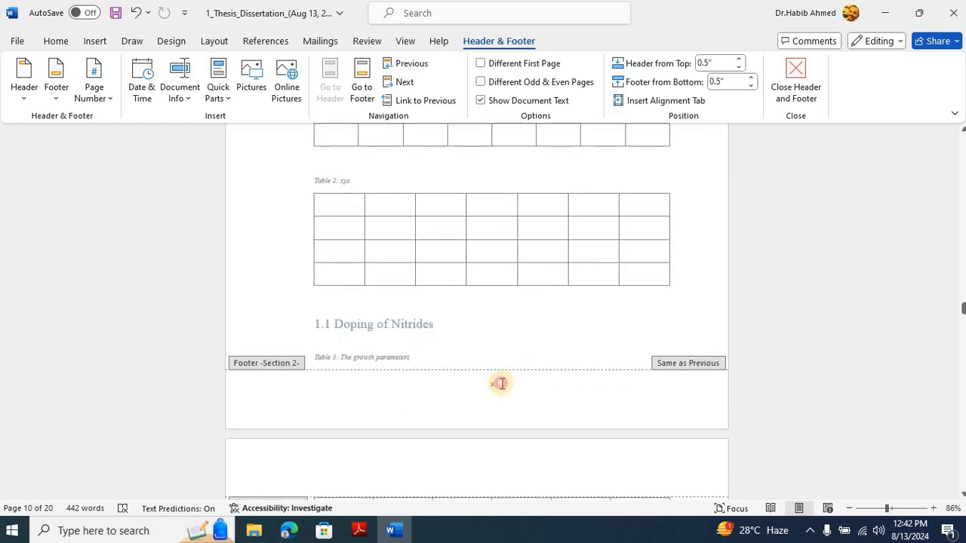
click(497, 387)
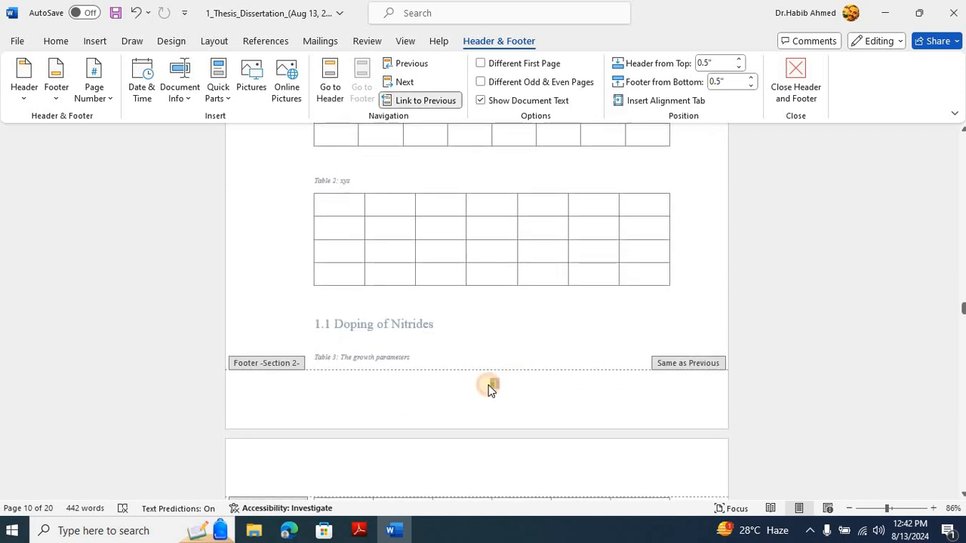
double_click(490, 385)
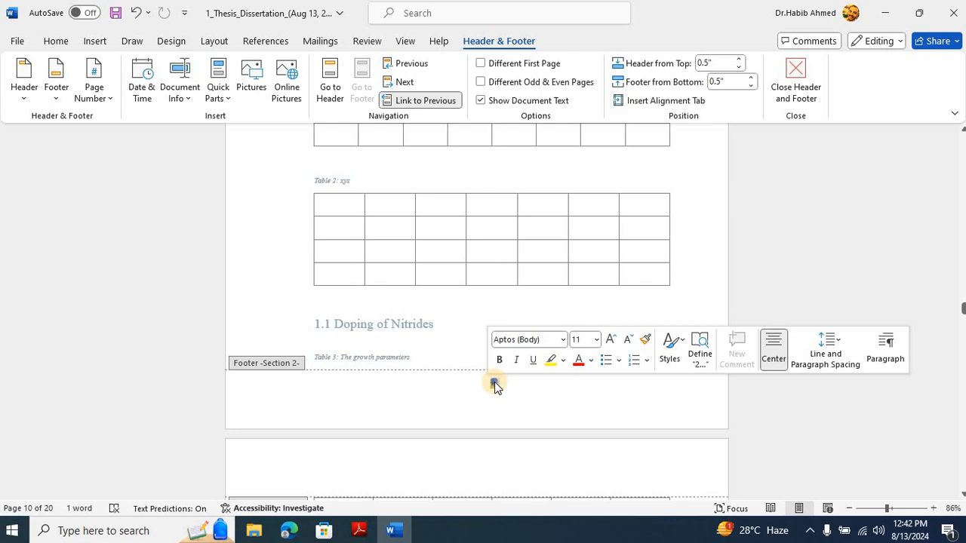
right_click(495, 382)
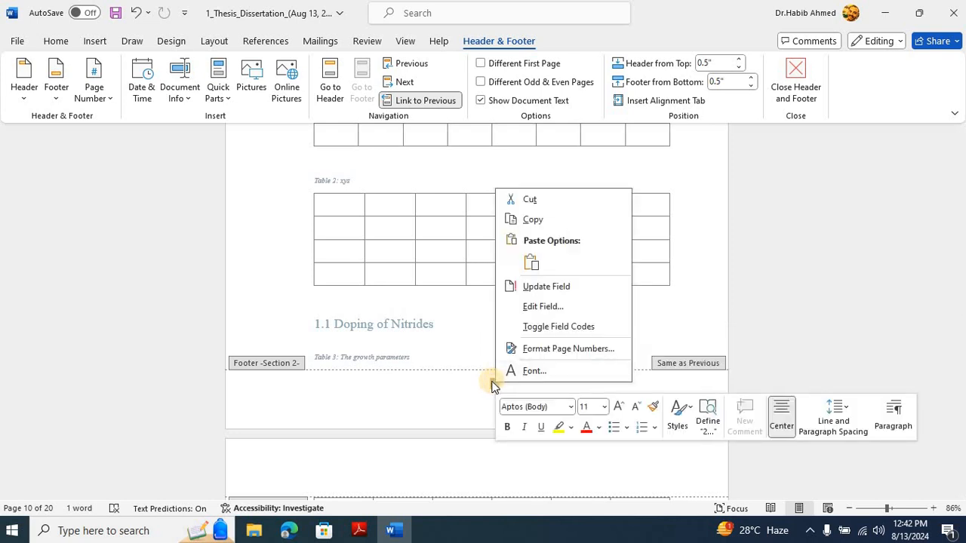
click(560, 351)
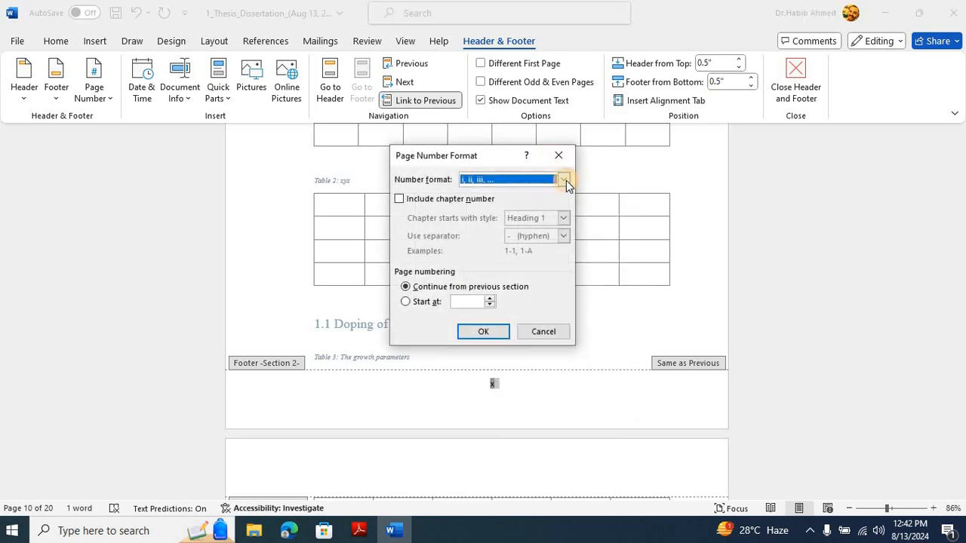
click(564, 181)
click(516, 193)
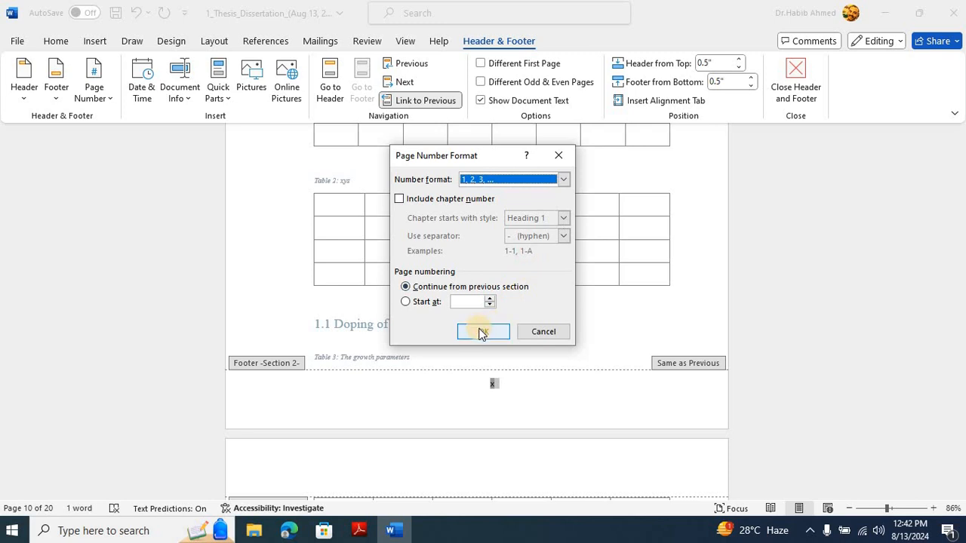
click(406, 302)
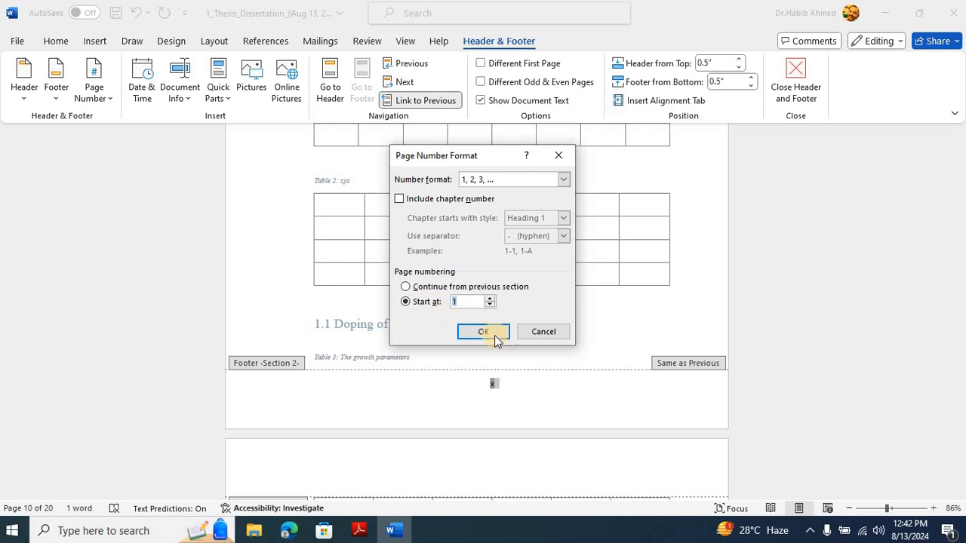
click(484, 332)
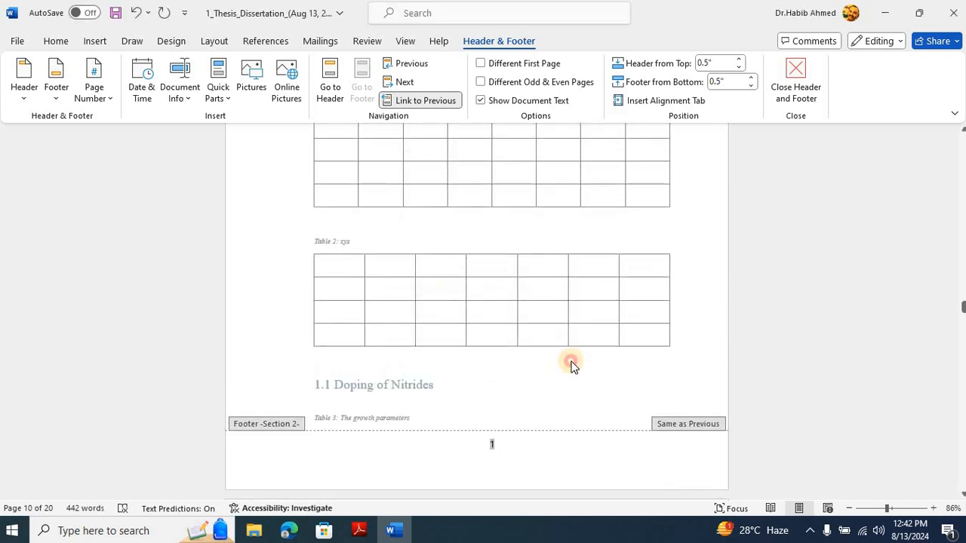
double_click(571, 362)
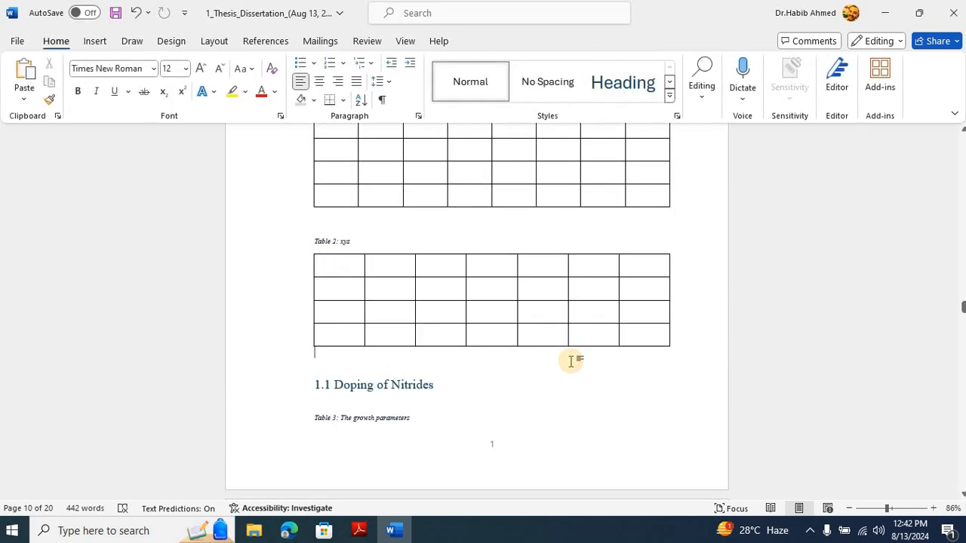
Step: Check the footer page numbers from the first page of Chapter 1 through to the last page of the thesis
click(898, 510)
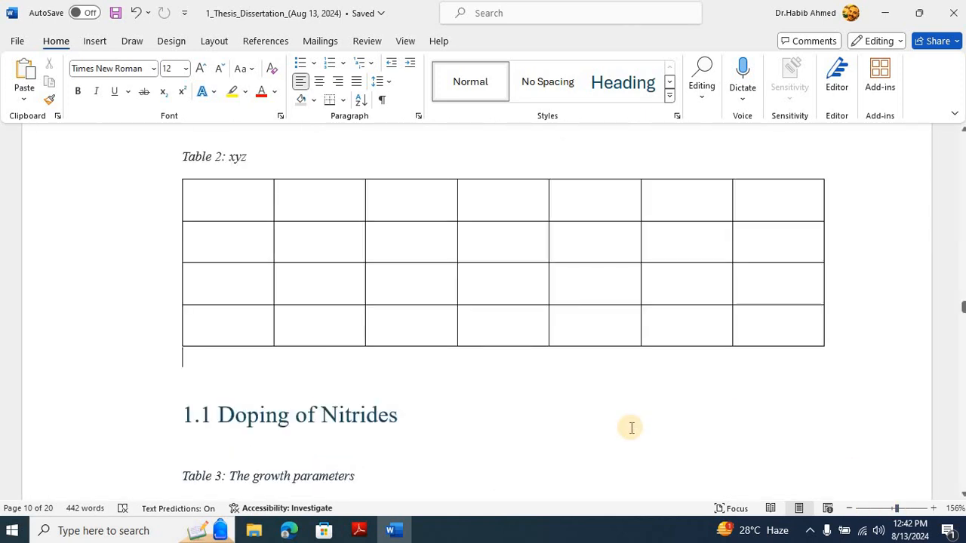
scroll(631, 428, down, 5)
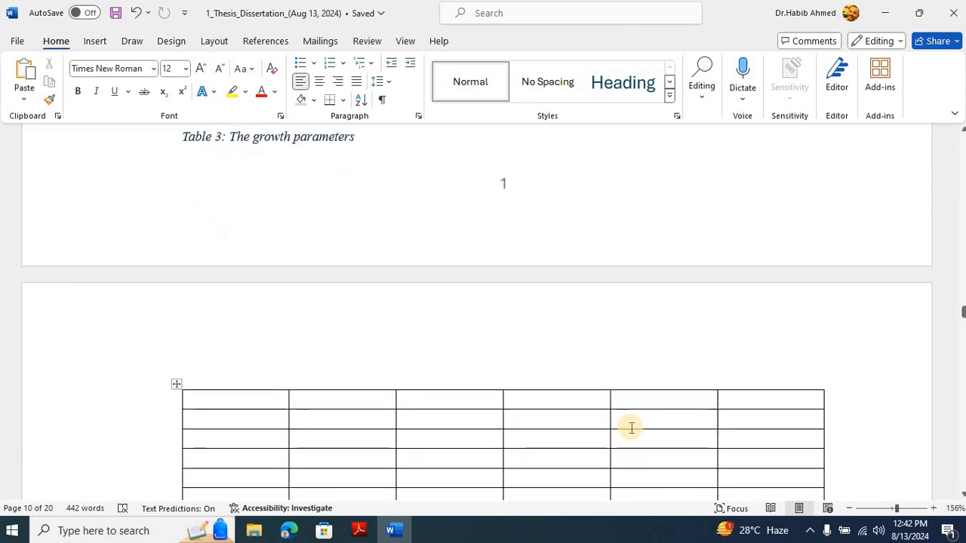
scroll(630, 428, down, 1)
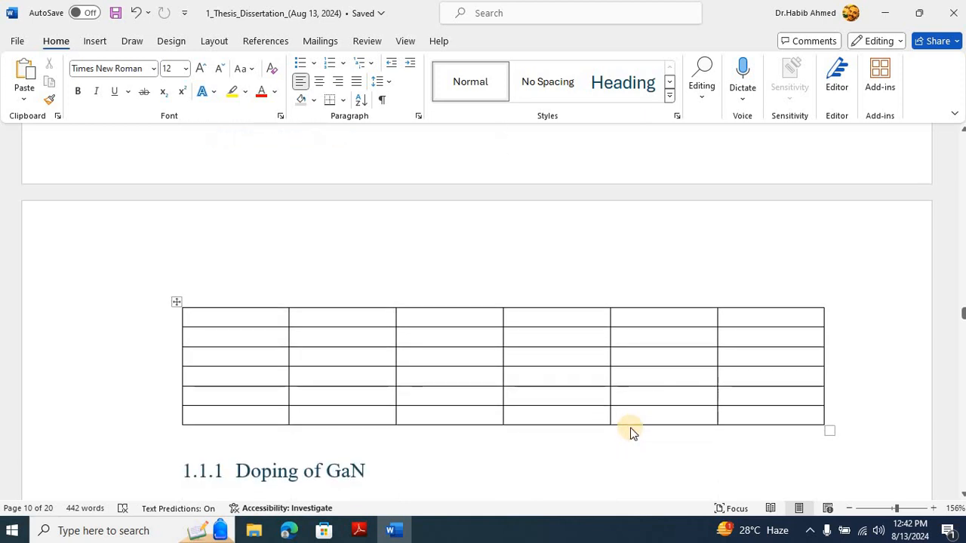
scroll(630, 428, up, 2)
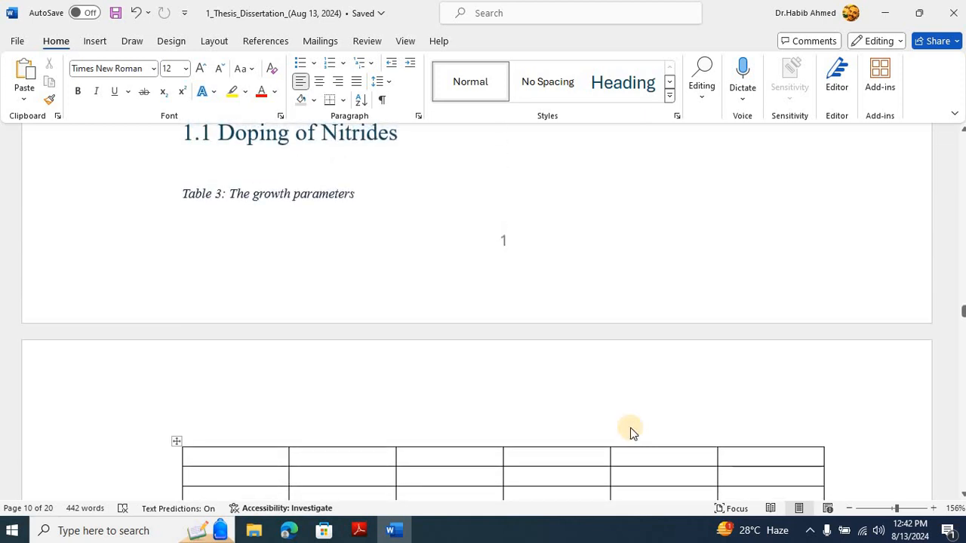
scroll(631, 430, down, 20)
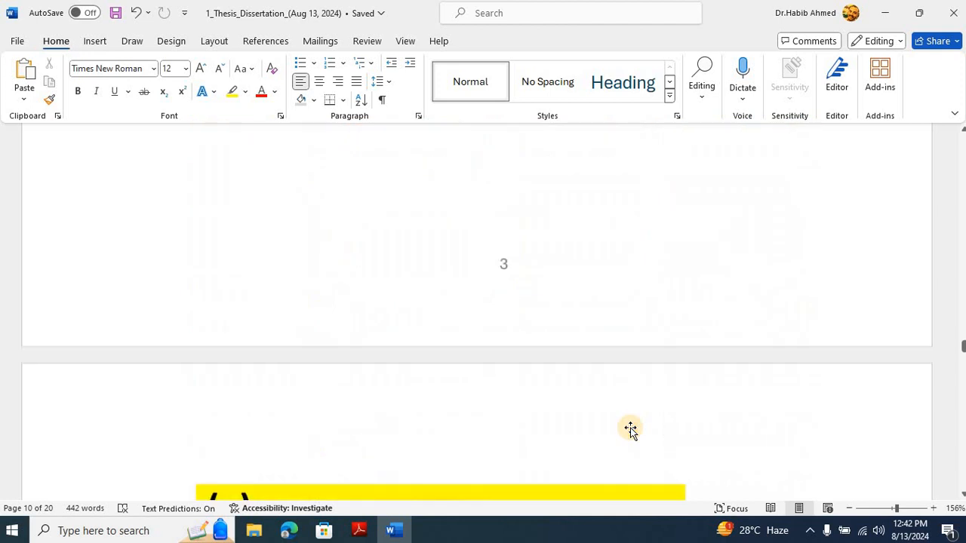
scroll(630, 428, down, 15)
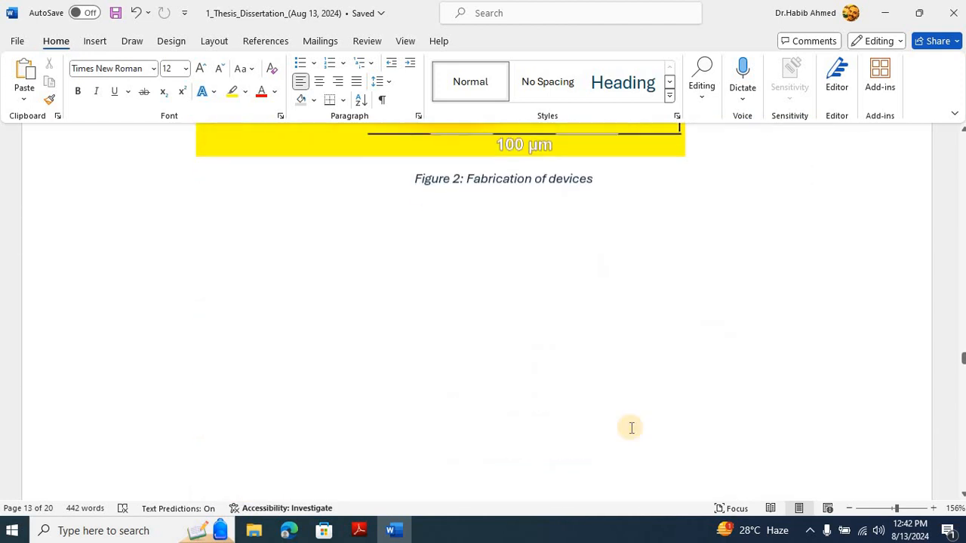
scroll(631, 428, down, 10)
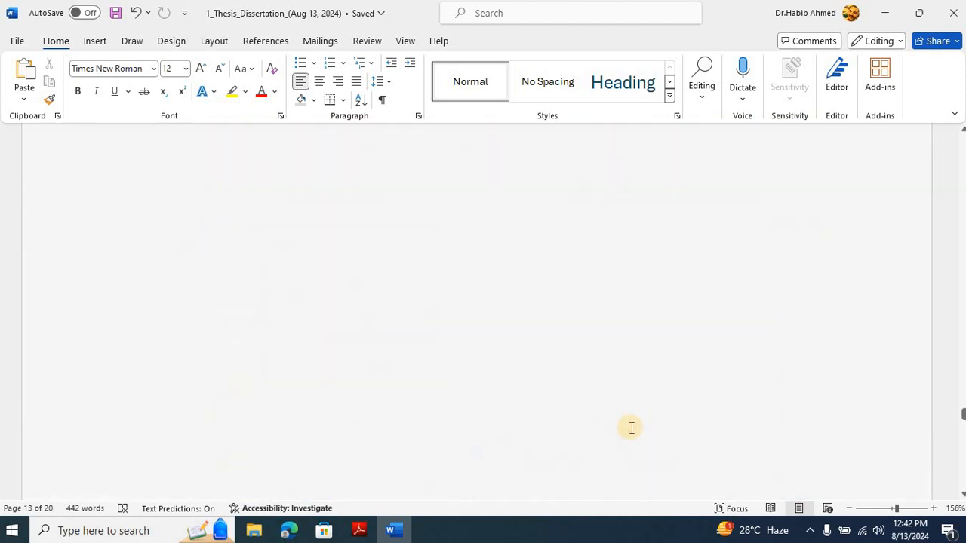
scroll(631, 428, down, 5)
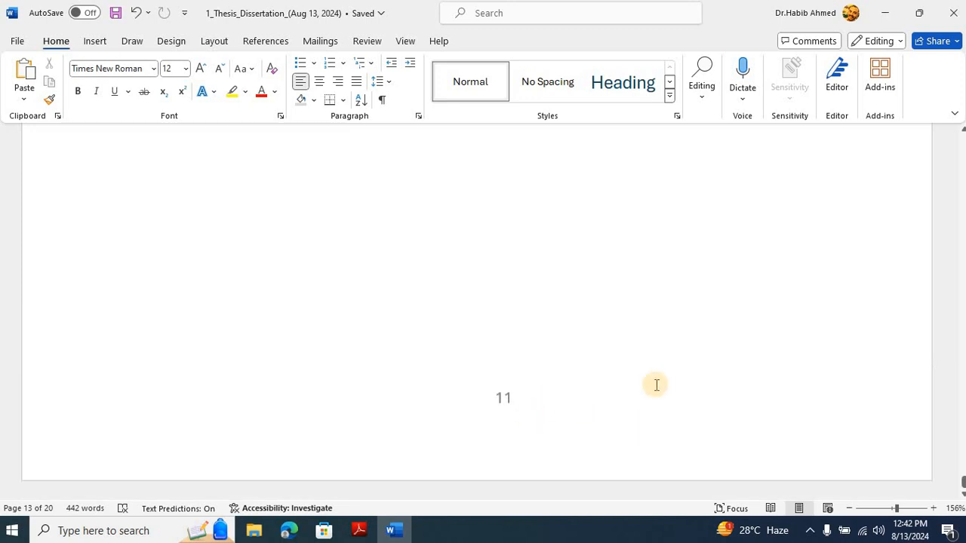
Step: Check the footer page numbers from the first page of the thesis through the front matter to the first page of Chapter 1
scroll(662, 384, up, 20)
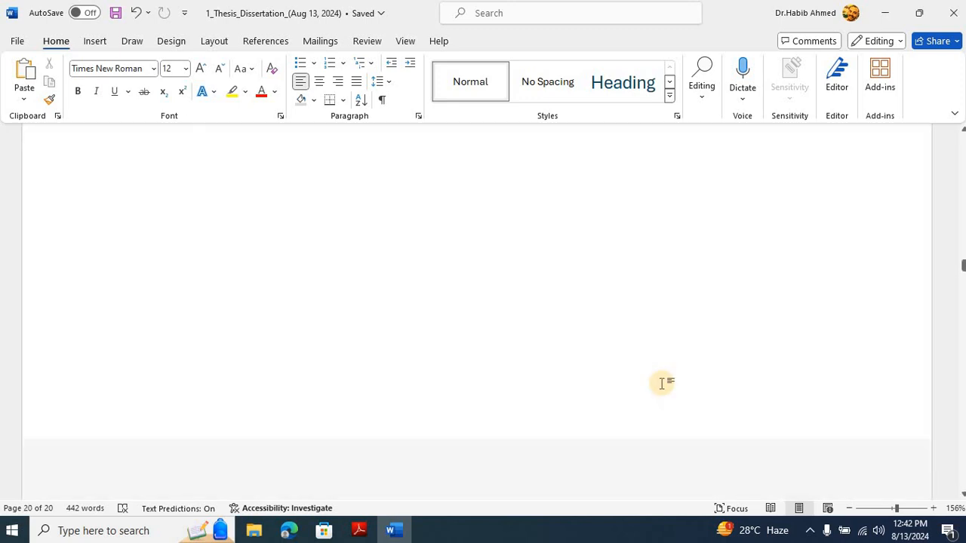
scroll(665, 436, up, 20)
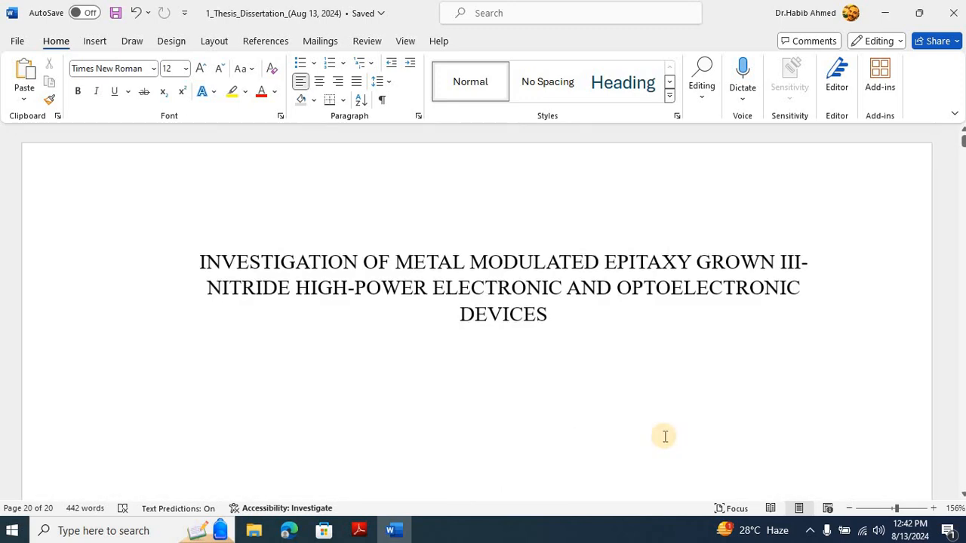
scroll(665, 436, down, 9)
scroll(665, 436, up, 8)
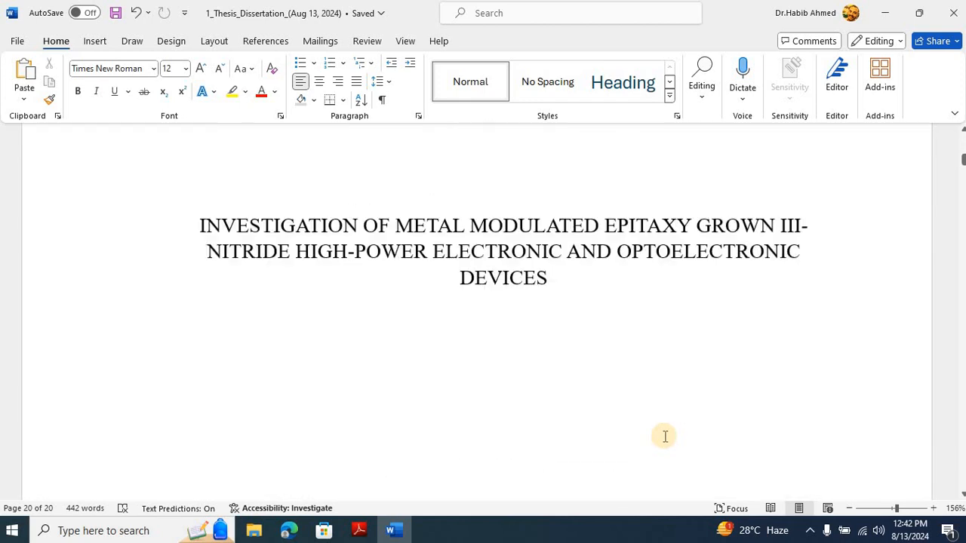
scroll(665, 436, down, 3)
scroll(664, 364, down, 2)
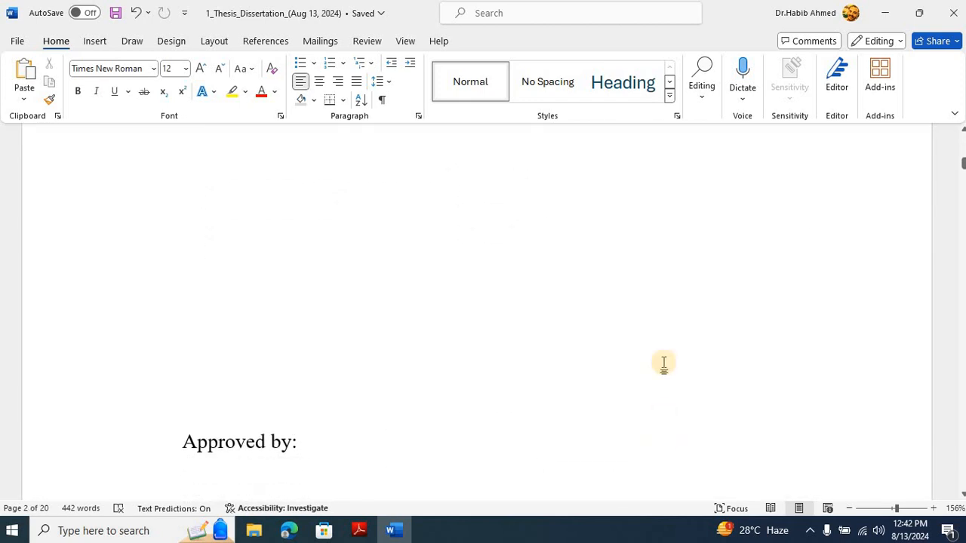
scroll(664, 364, down, 6)
scroll(664, 364, up, 9)
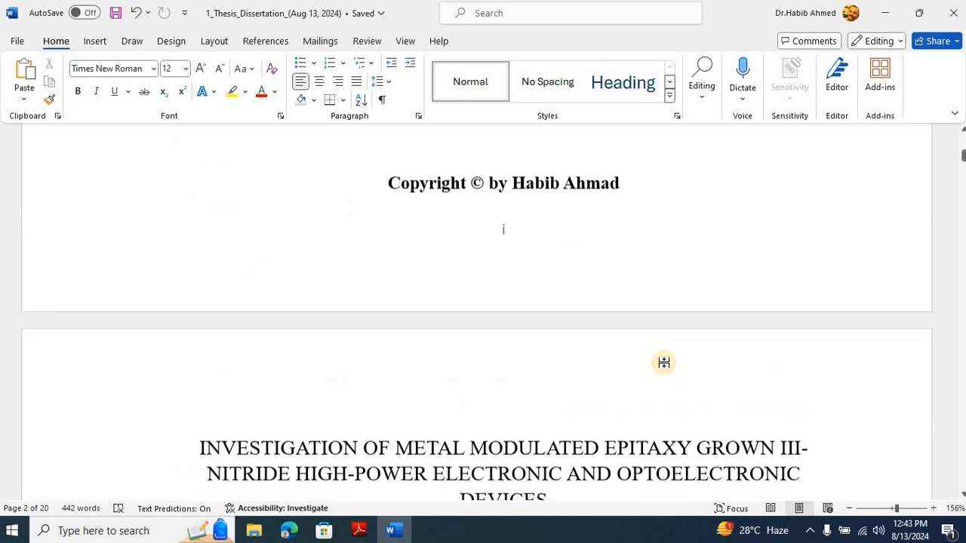
scroll(664, 364, up, 1)
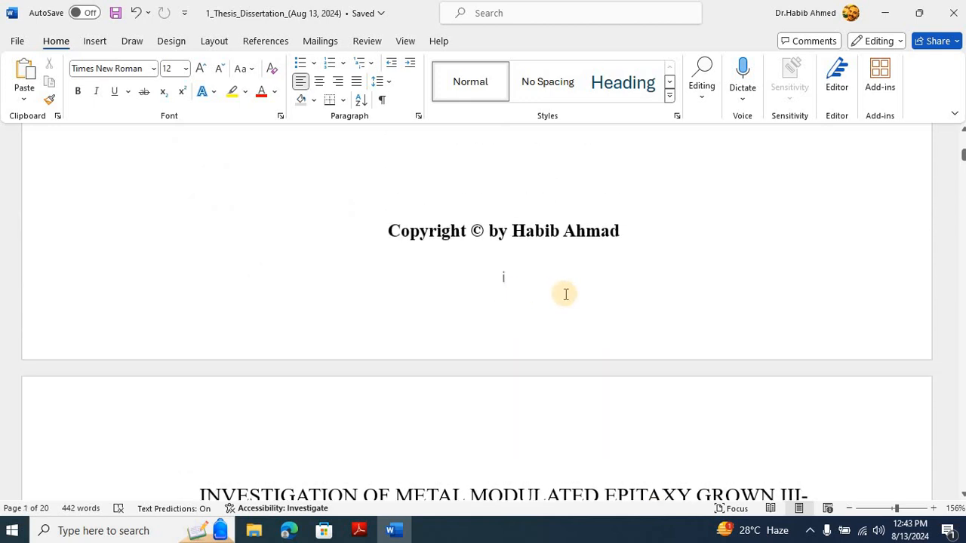
scroll(565, 294, down, 9)
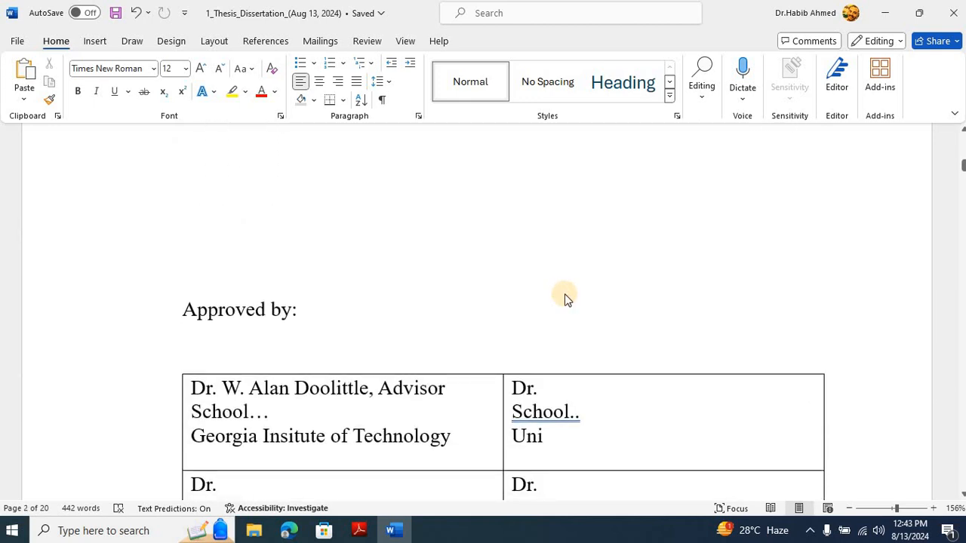
scroll(566, 296, down, 15)
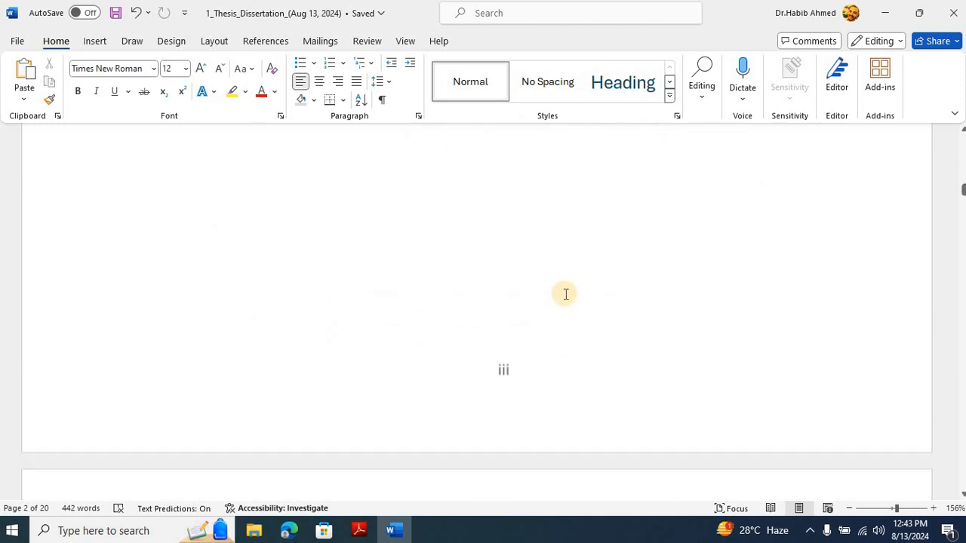
scroll(566, 294, down, 15)
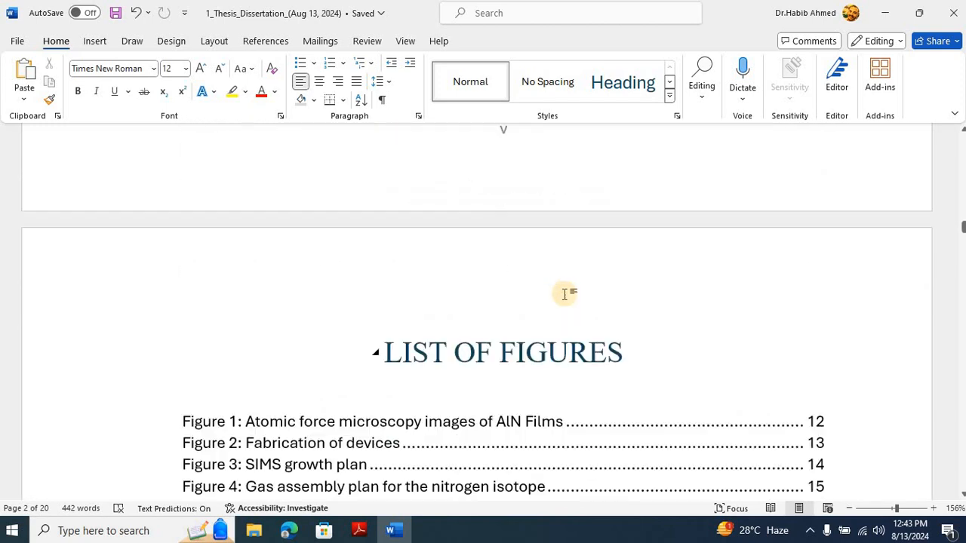
scroll(565, 294, down, 12)
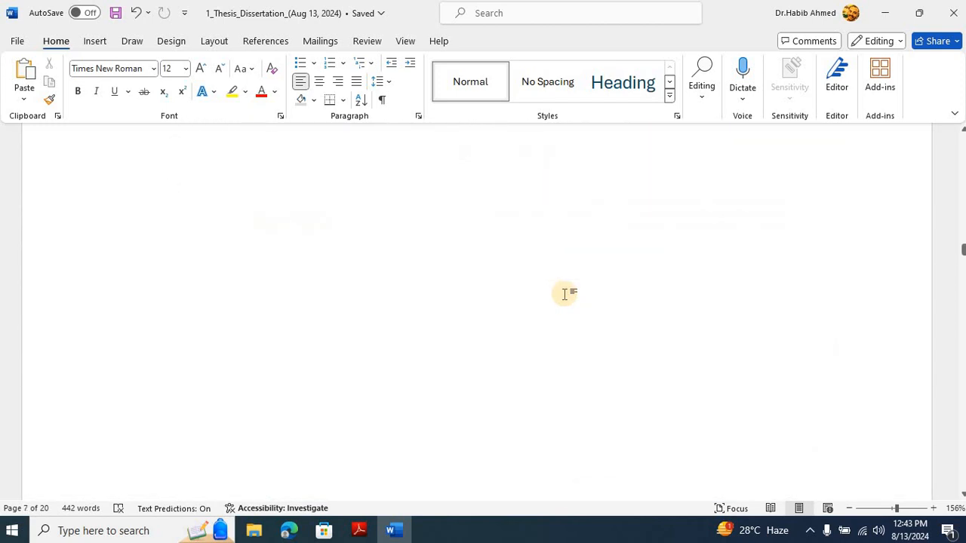
scroll(564, 294, down, 8)
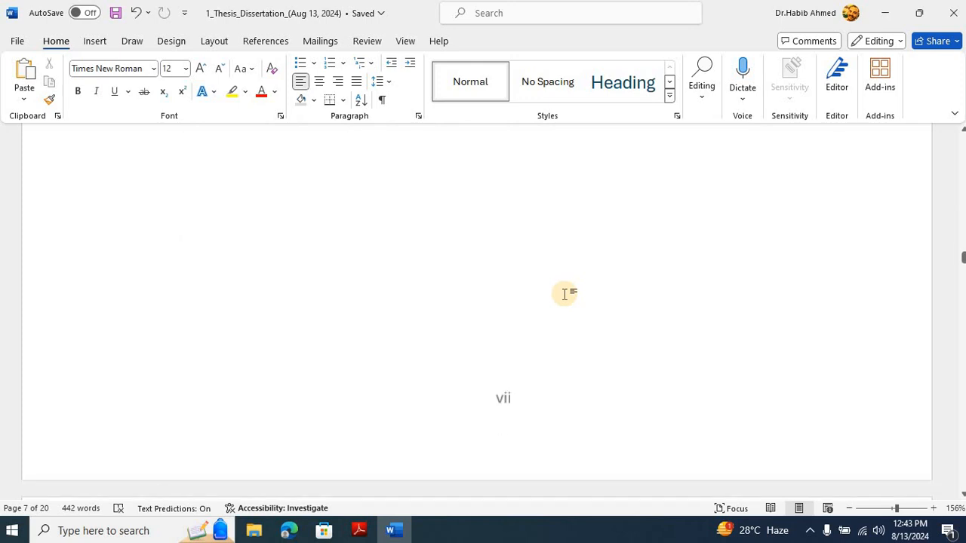
scroll(565, 294, down, 2)
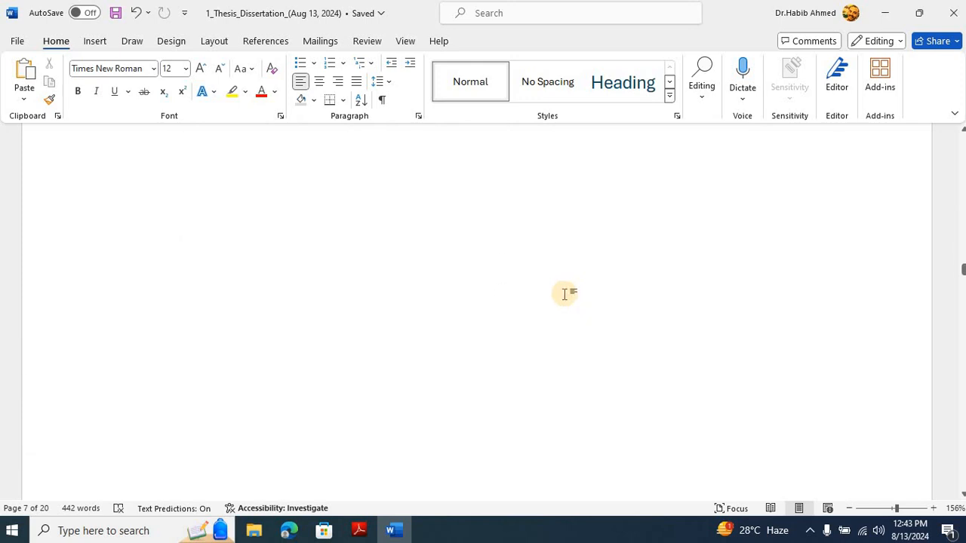
scroll(565, 294, down, 6)
scroll(565, 294, down, 1)
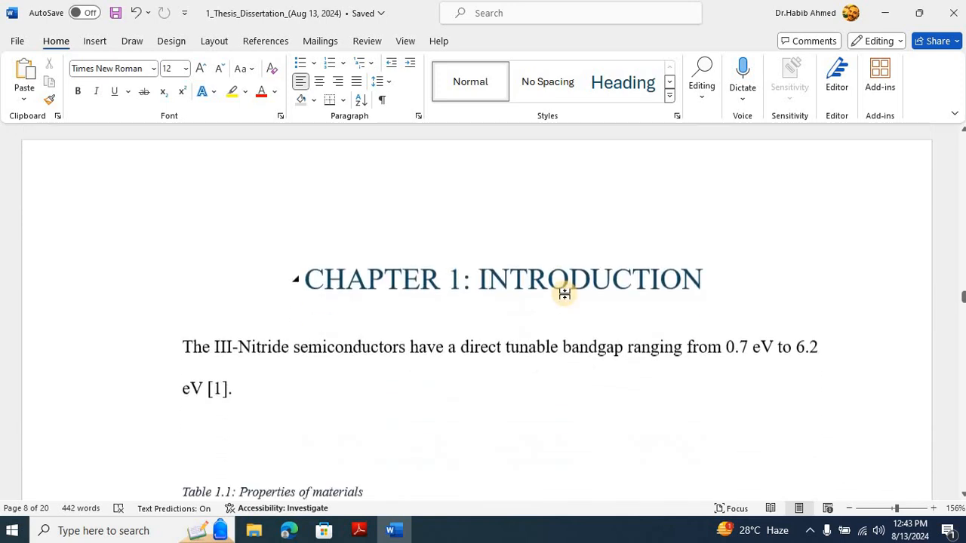
scroll(565, 294, up, 2)
scroll(566, 294, down, 10)
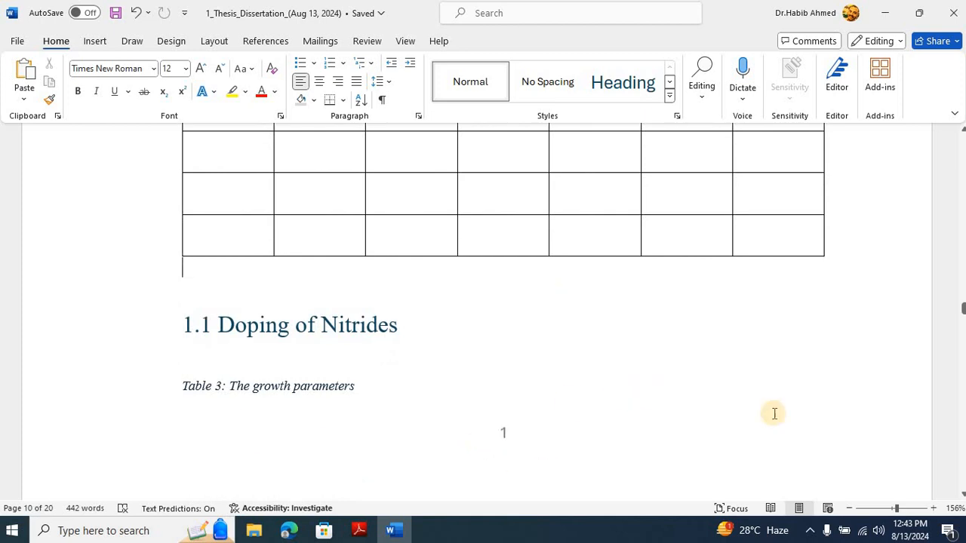
Step: Review the front matter's footer page numbers backwards from Chapter 1 to the copyright and approval pages
click(890, 509)
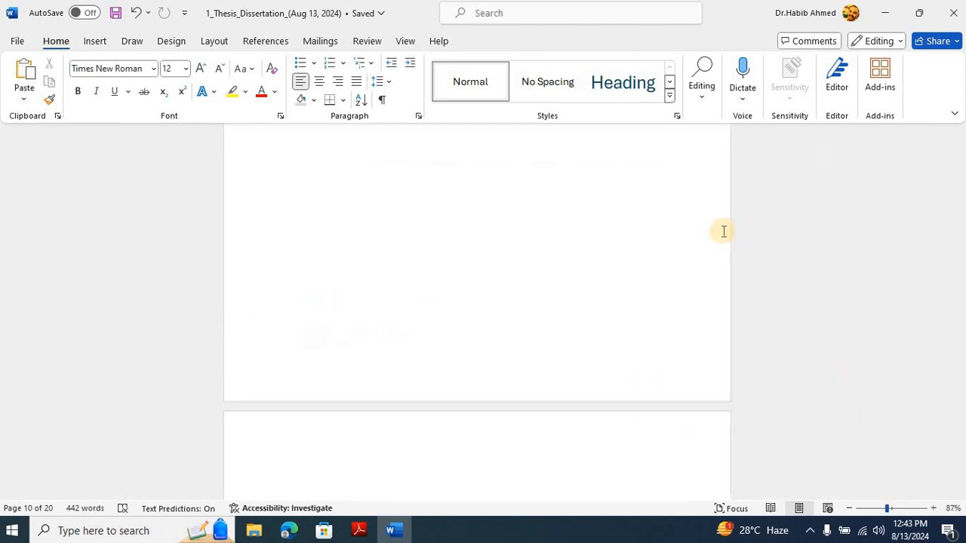
scroll(634, 256, up, 15)
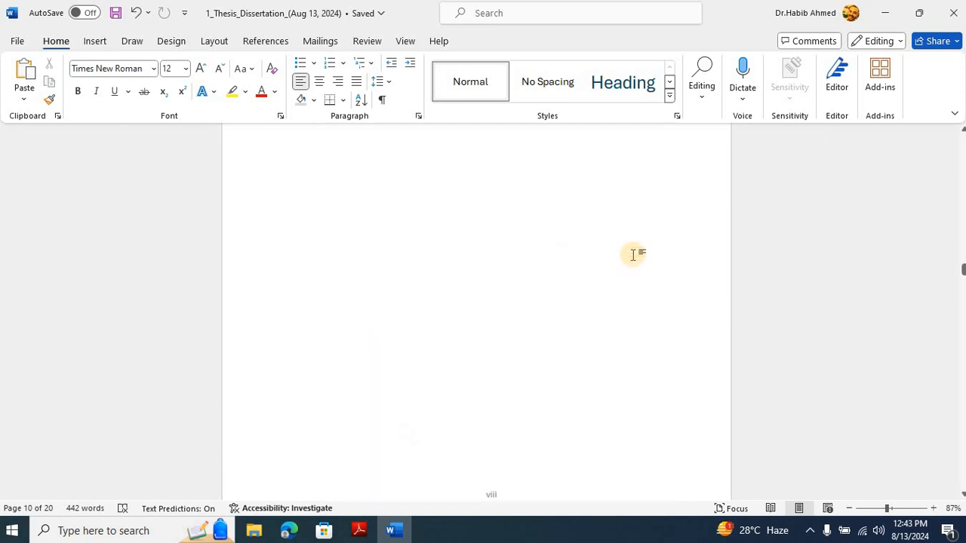
scroll(633, 255, up, 10)
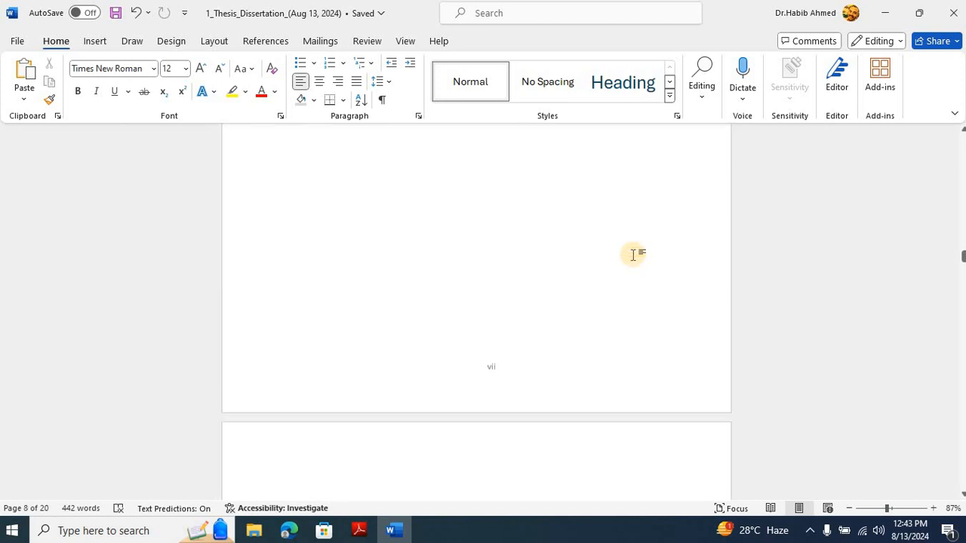
scroll(634, 255, up, 20)
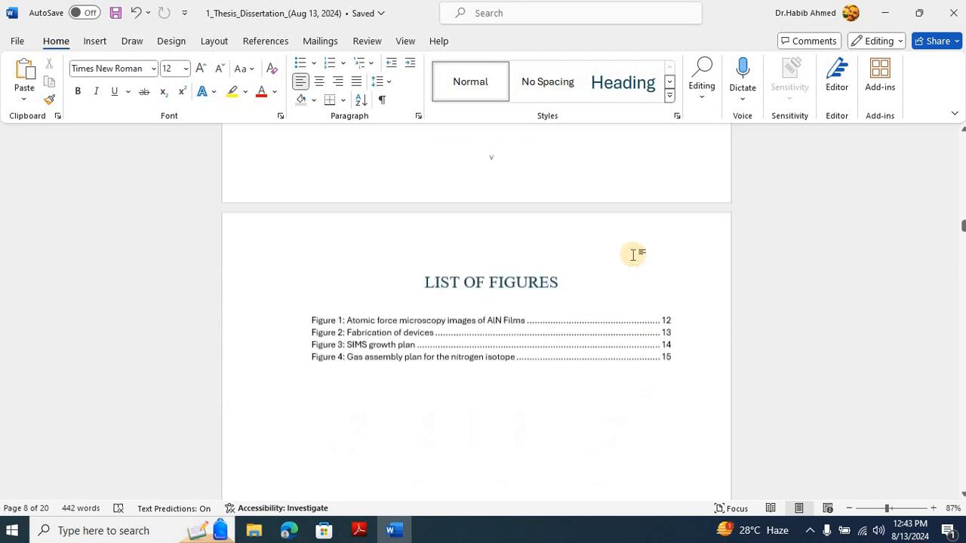
scroll(634, 255, up, 20)
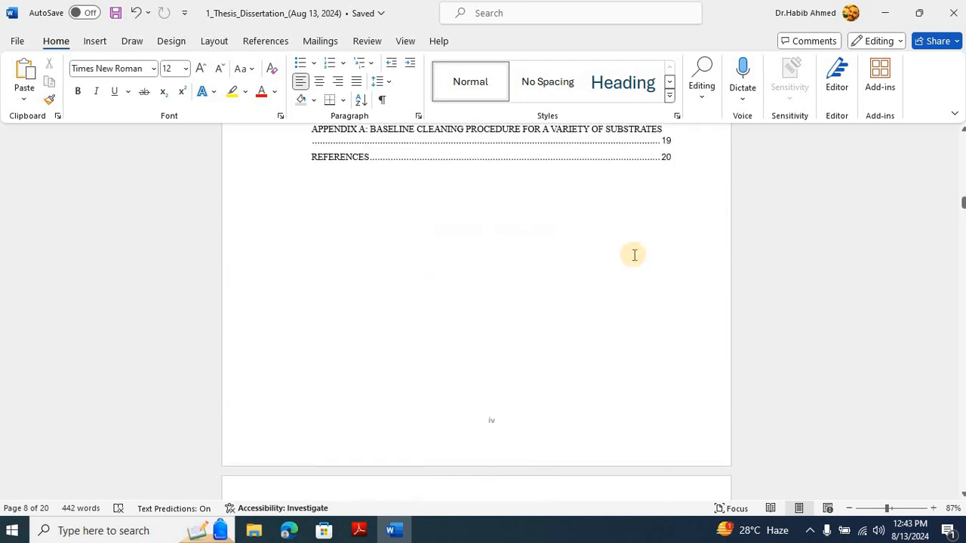
scroll(634, 255, up, 15)
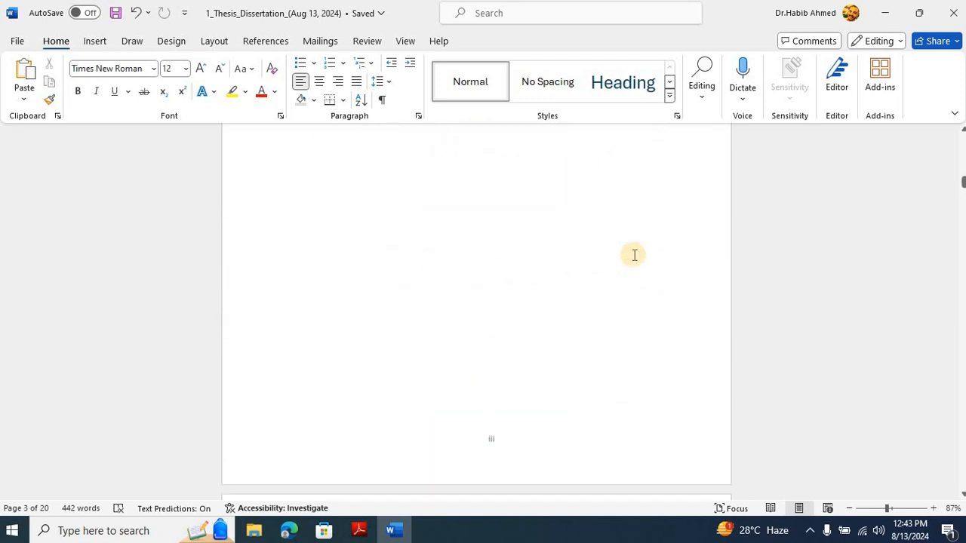
scroll(634, 255, up, 15)
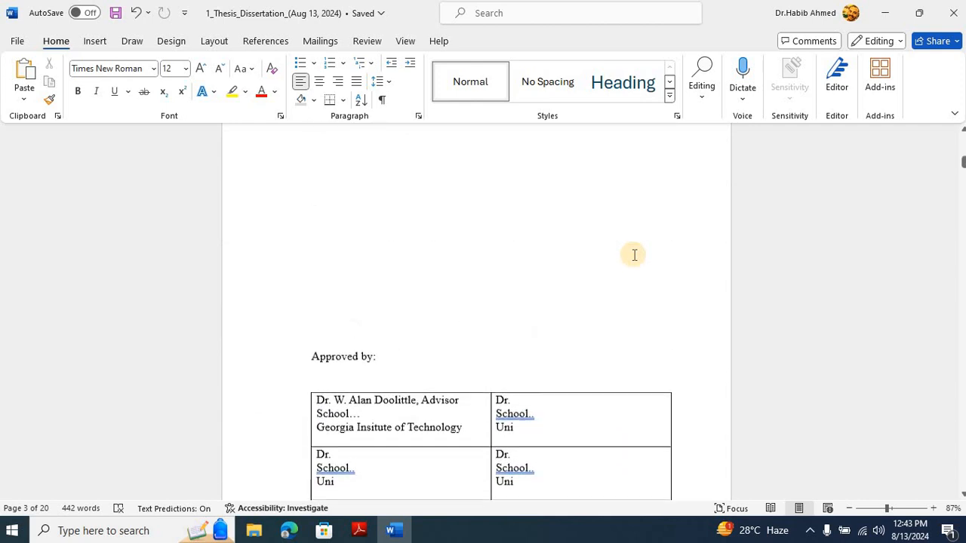
scroll(634, 255, up, 3)
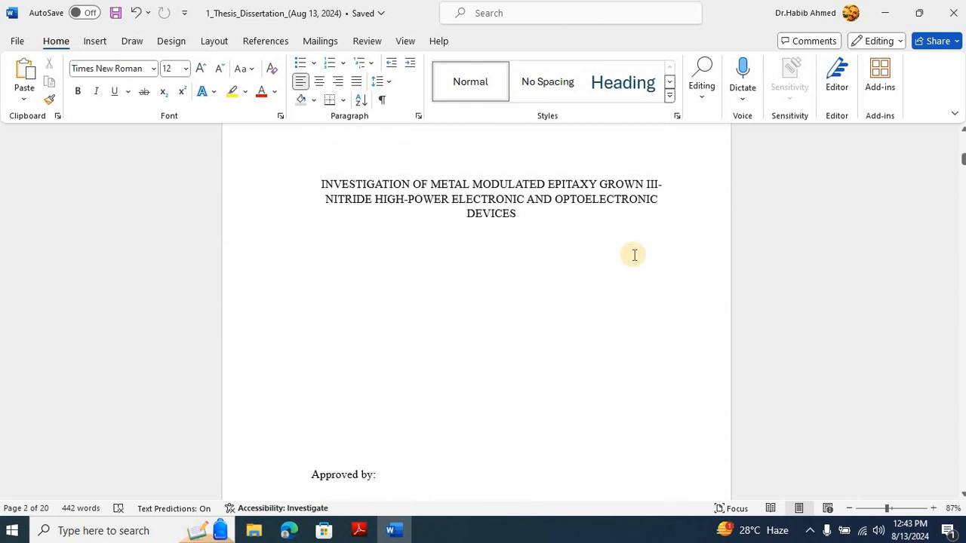
scroll(635, 255, up, 3)
scroll(634, 256, down, 5)
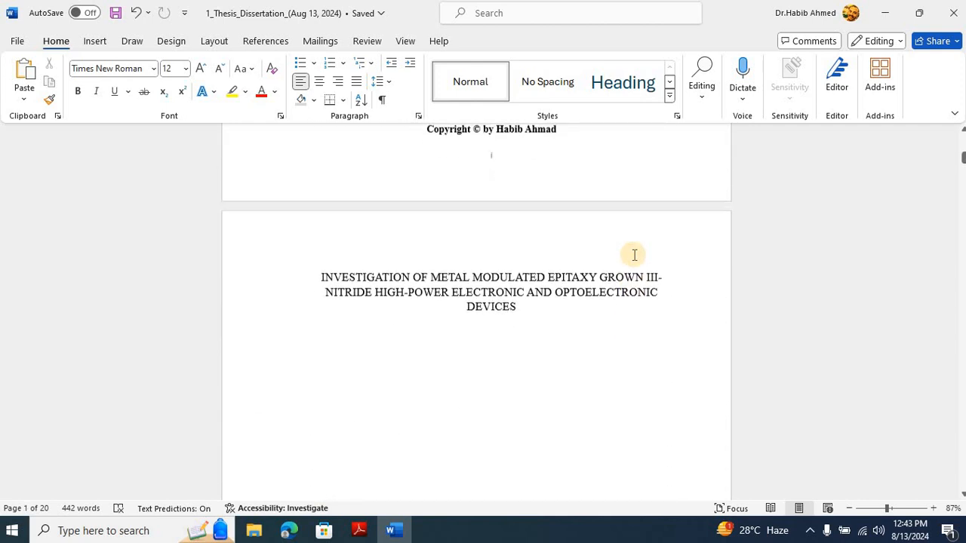
Step: Insert a Next Page section break after the Date Approved line and delete the empty line above the Acknowledgements heading
scroll(634, 255, down, 12)
scroll(633, 253, up, 4)
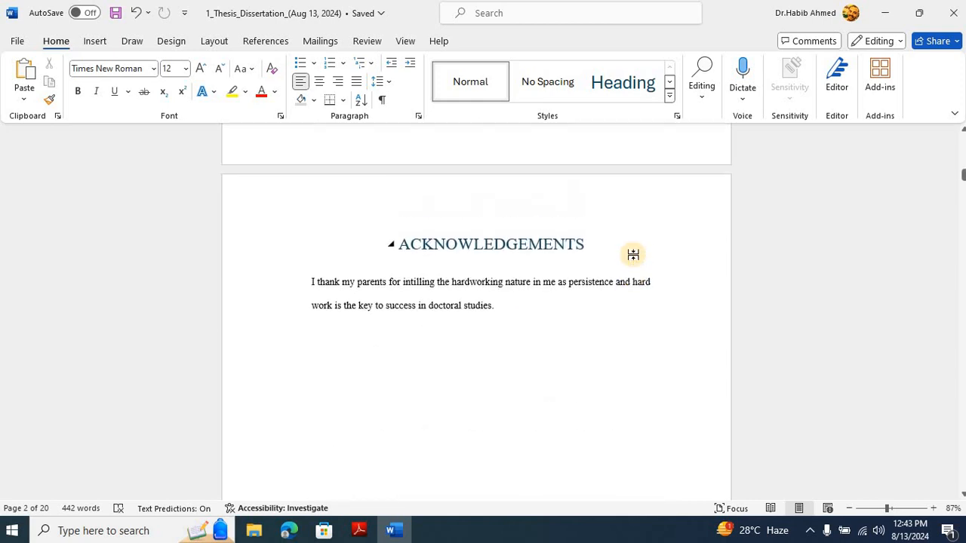
scroll(668, 189, up, 1)
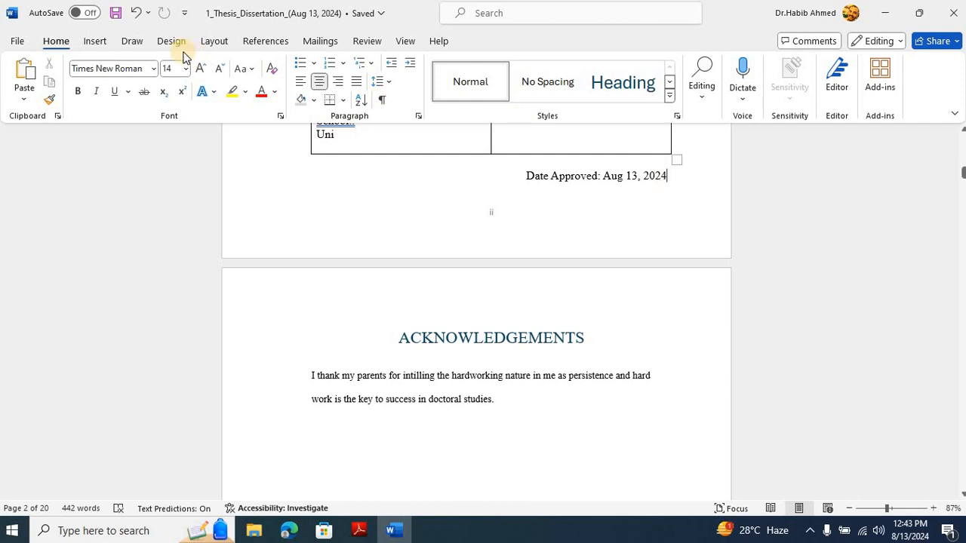
click(214, 43)
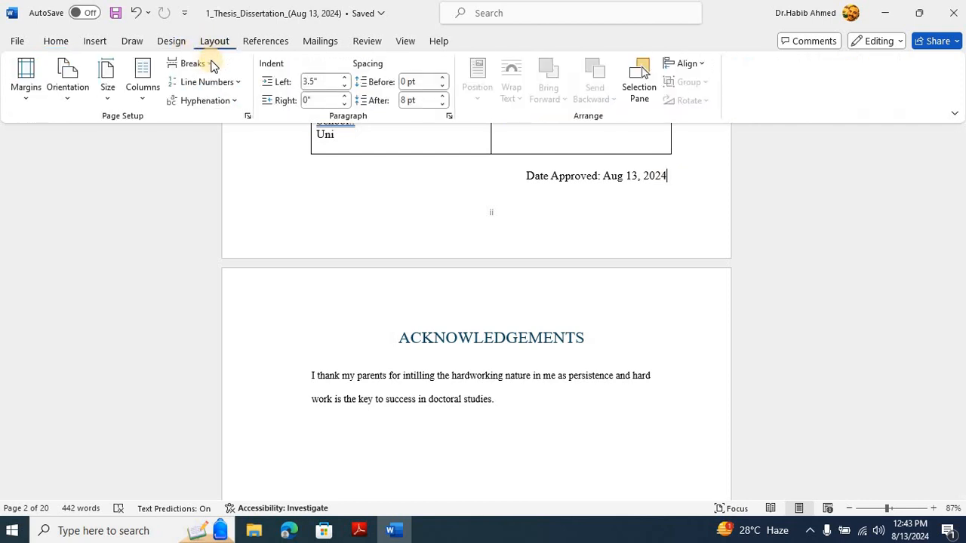
click(211, 67)
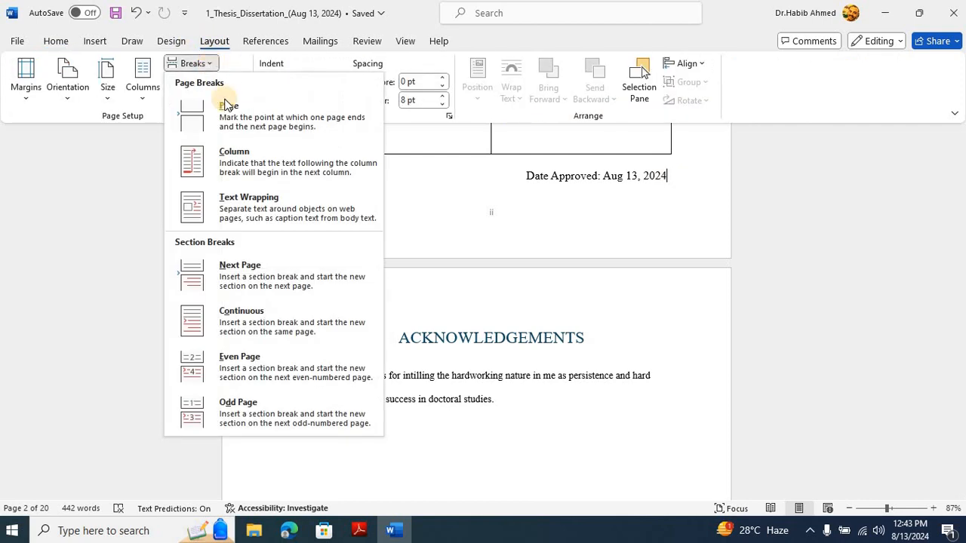
click(299, 288)
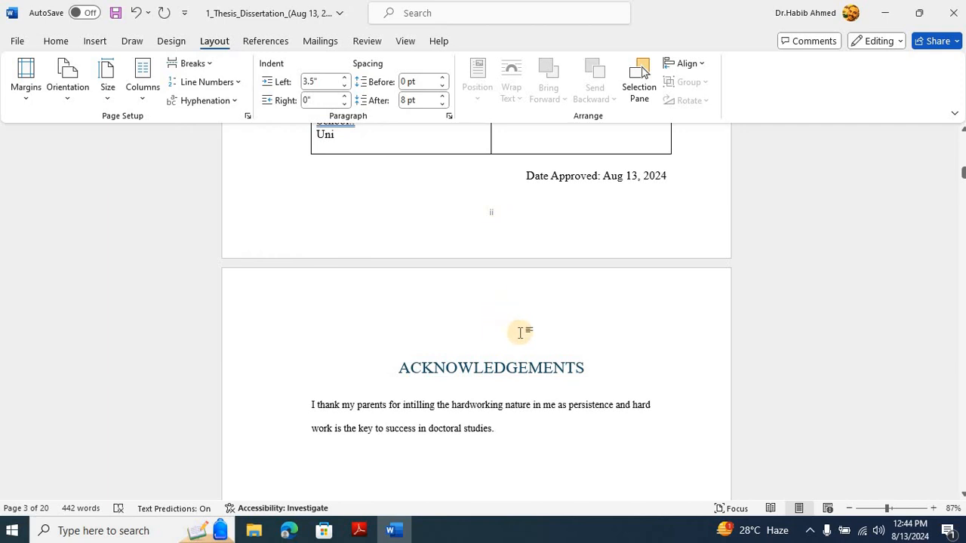
key(Delete)
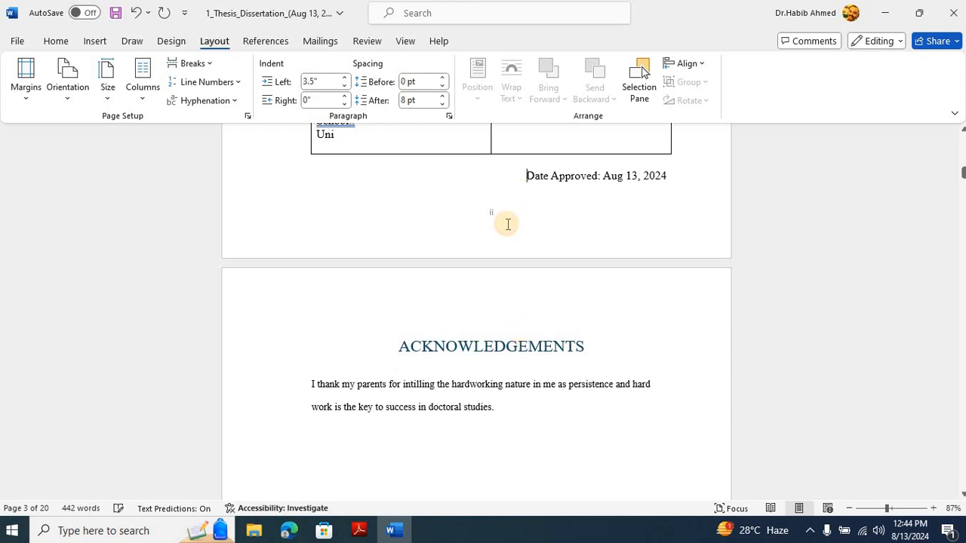
Step: Open the approval page's footer for editing and examine the section labels and page numbers from there to Chapter 1
double_click(508, 224)
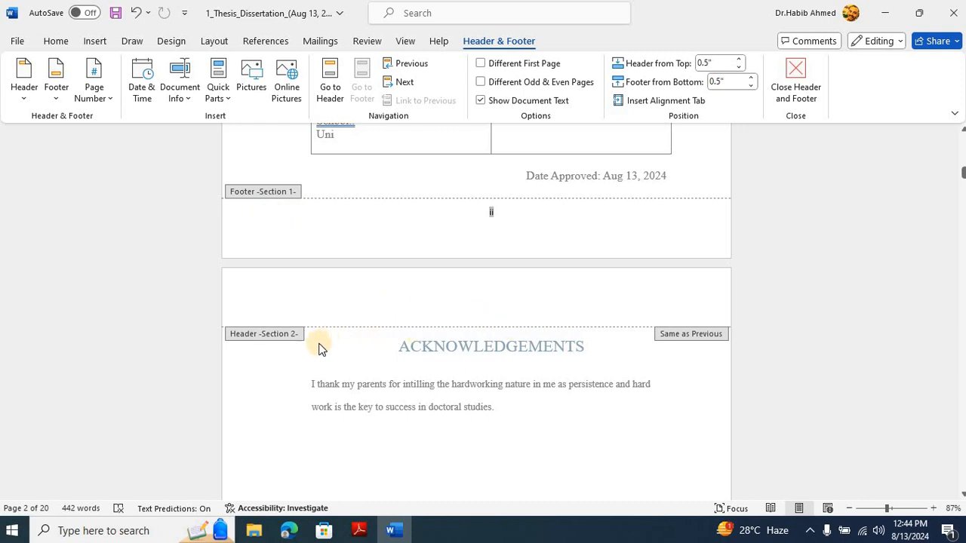
scroll(319, 349, down, 15)
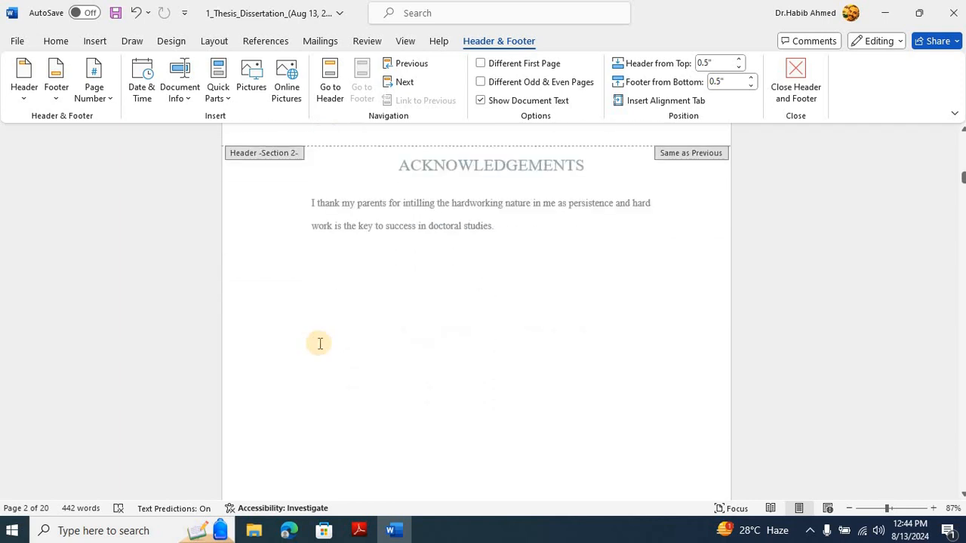
scroll(319, 348, down, 8)
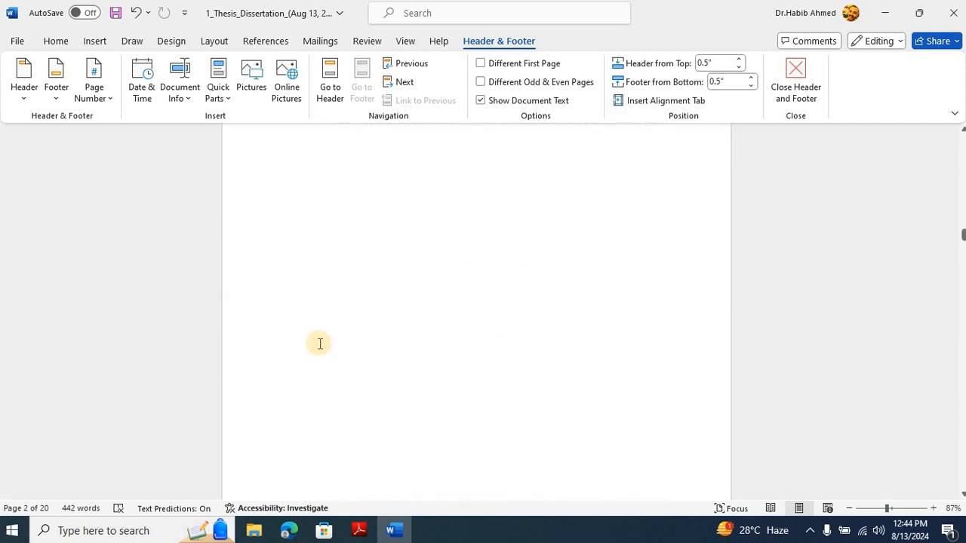
scroll(319, 349, down, 10)
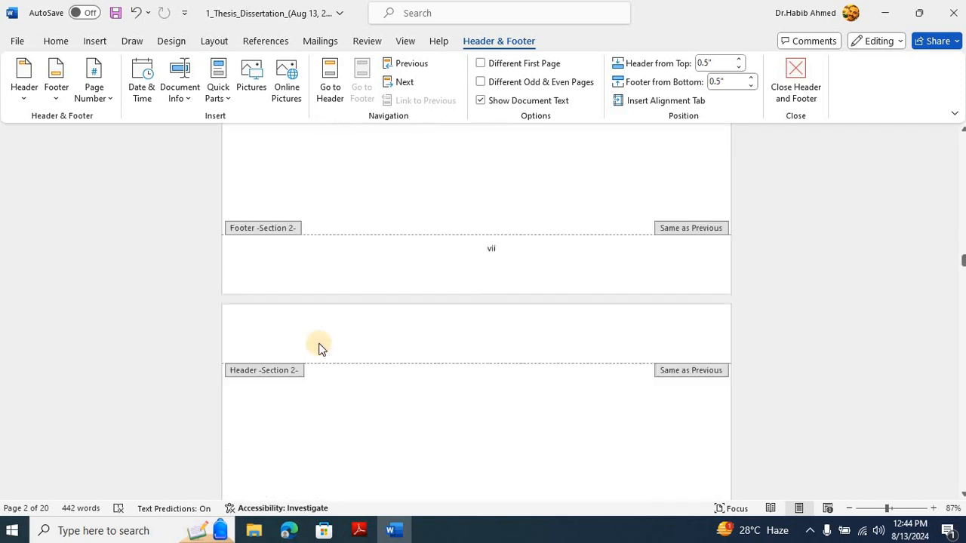
scroll(318, 349, down, 5)
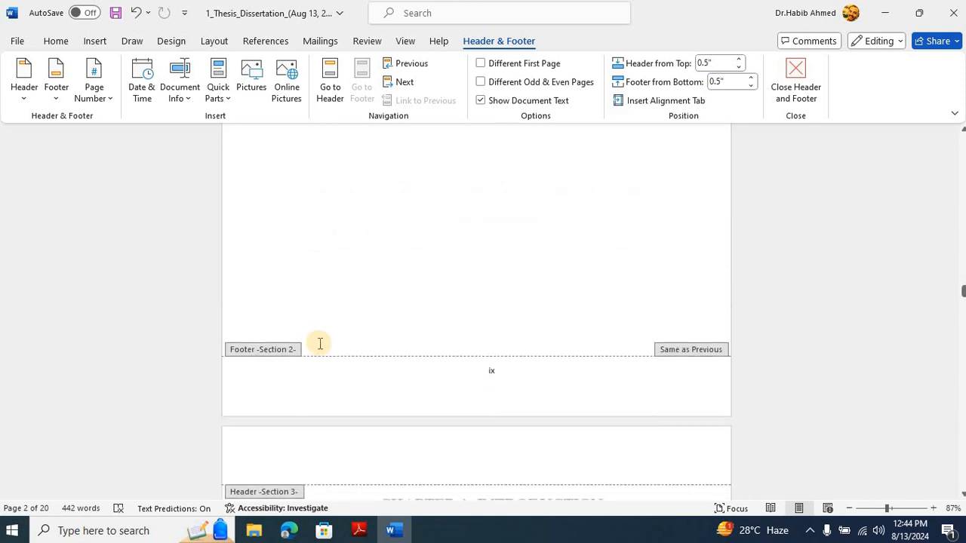
scroll(319, 349, down, 1)
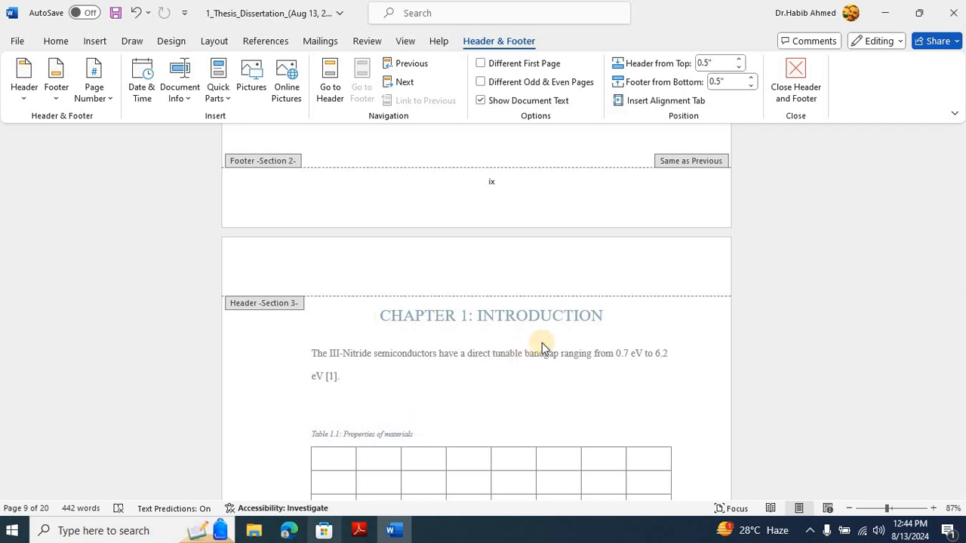
Step: Turn off Link to Previous for the Section 2 header on the Acknowledgements page
scroll(542, 348, up, 20)
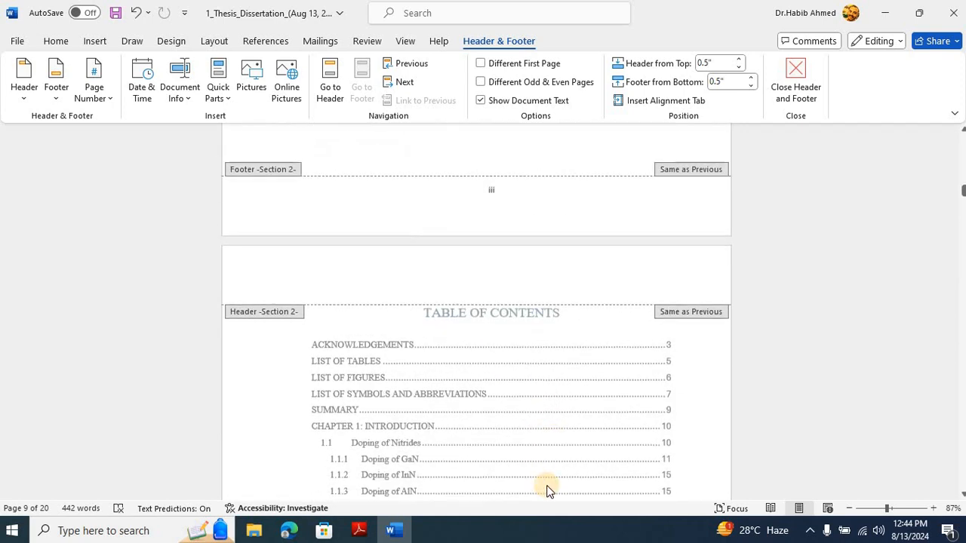
scroll(547, 491, up, 1)
scroll(547, 491, down, 1)
scroll(547, 490, up, 10)
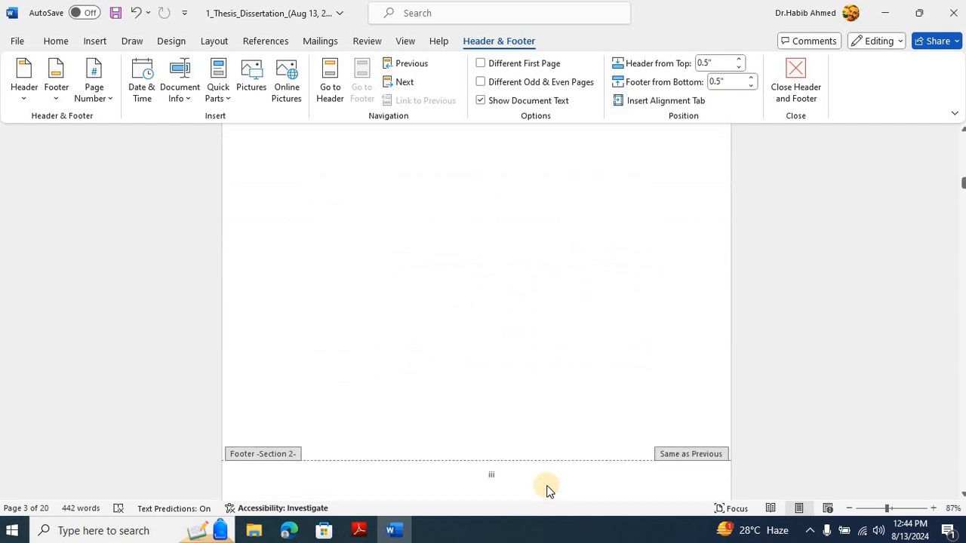
scroll(548, 490, up, 5)
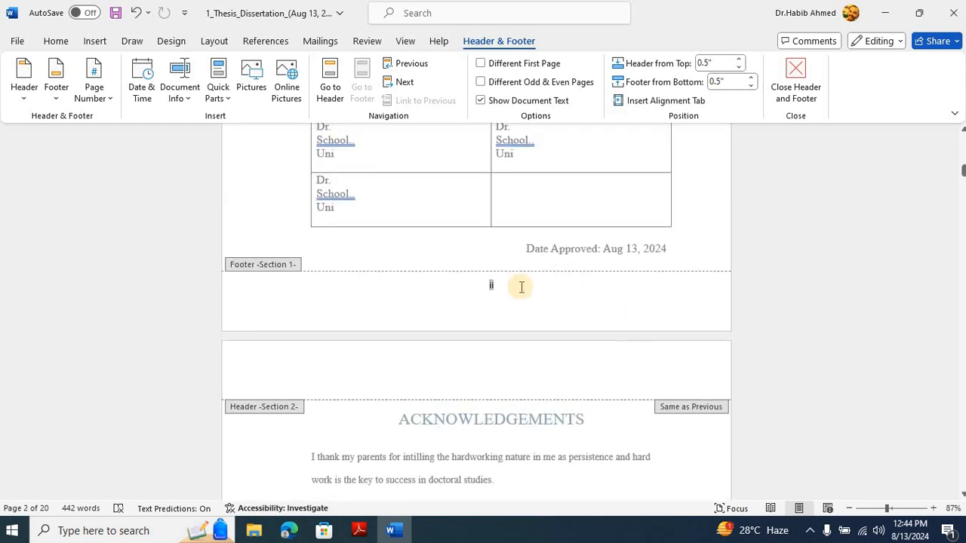
click(489, 377)
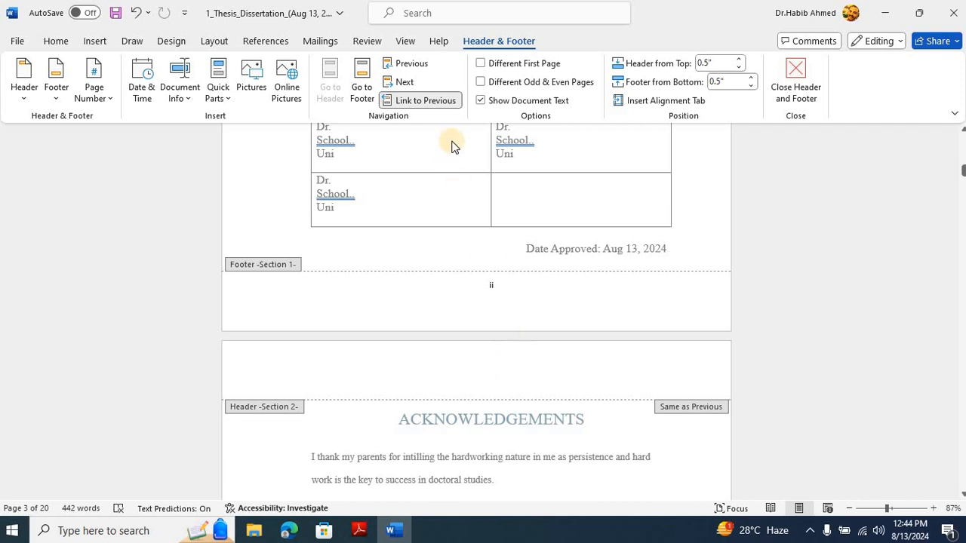
click(406, 108)
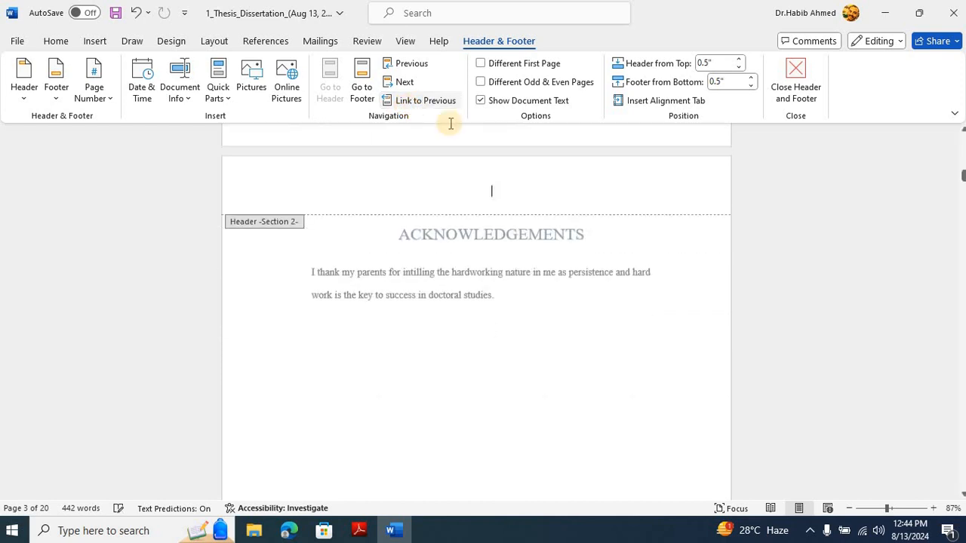
Step: Delete the page number from the approval page's Section 1 footer, leave footer editing and save the document
scroll(572, 212, up, 3)
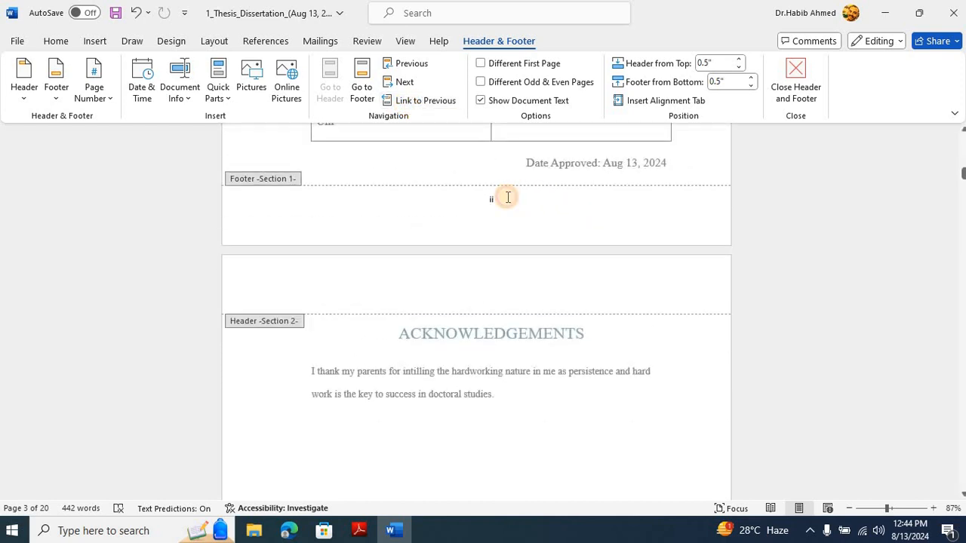
double_click(508, 197)
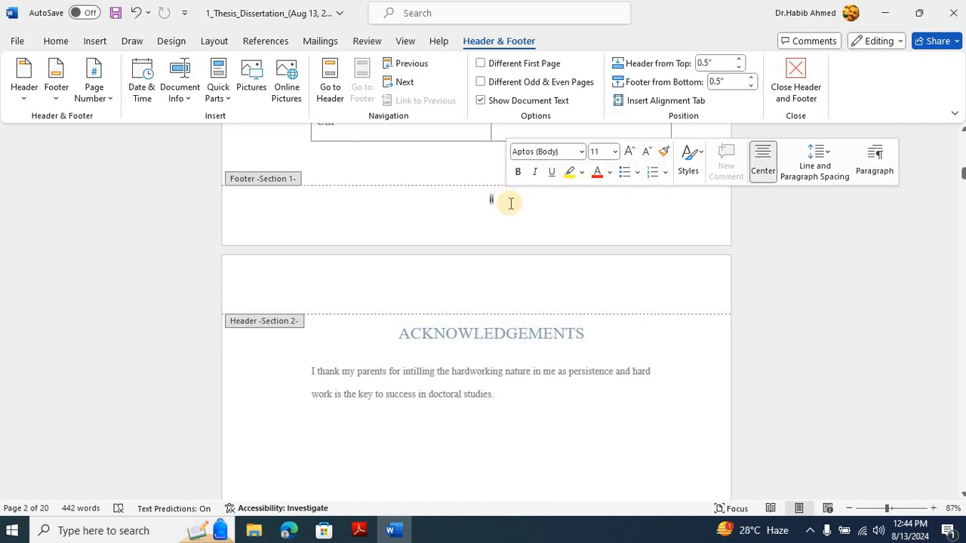
click(511, 203)
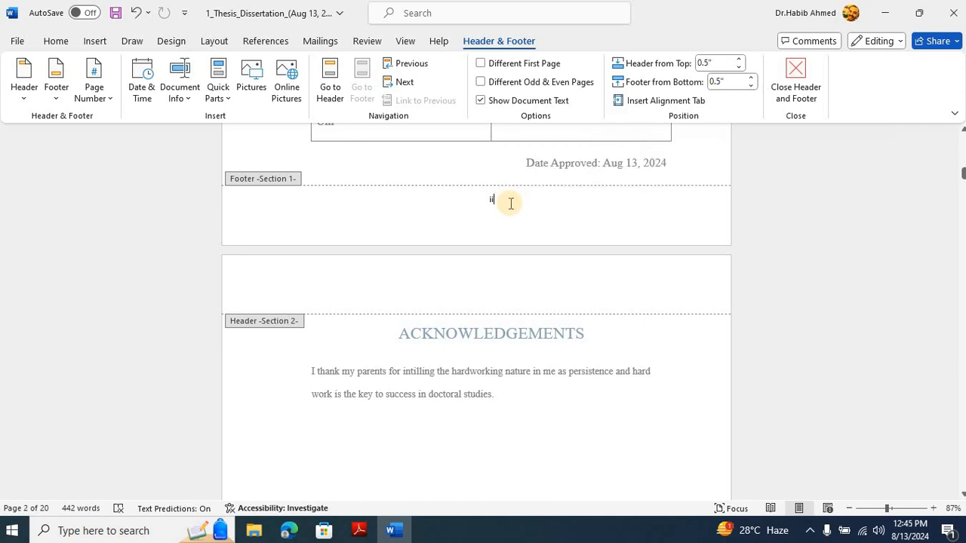
key(BackSpace)
key(BackSpace)
double_click(459, 156)
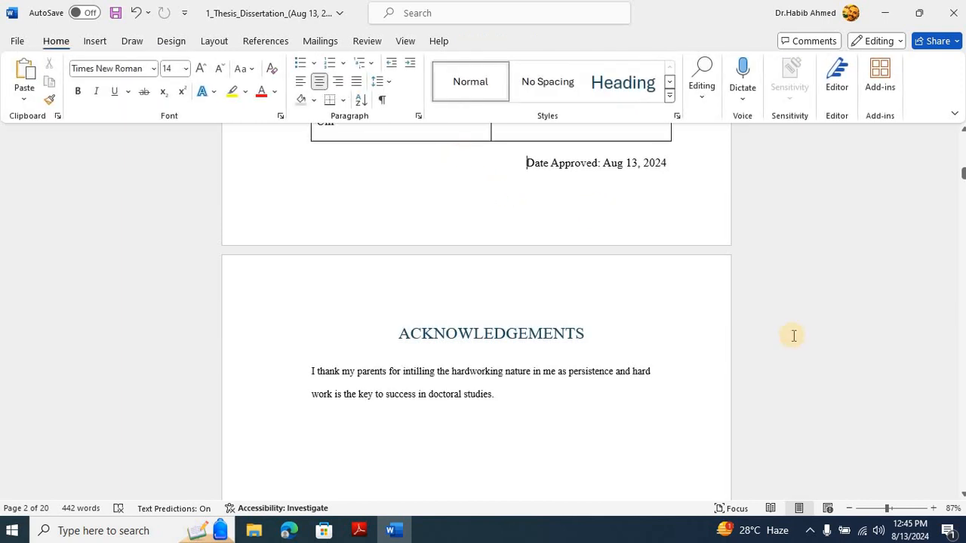
key(ctrl+s)
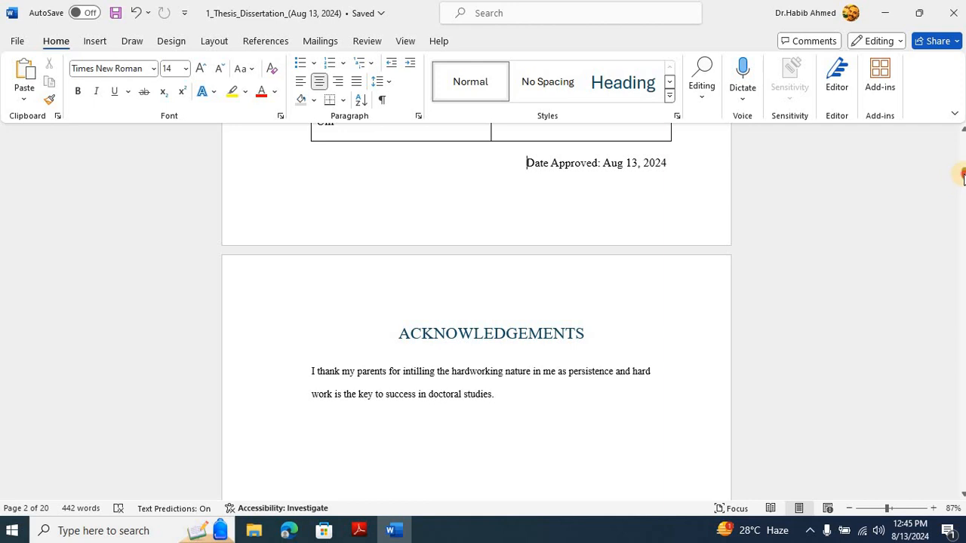
Step: Check the bottom of each page from the title page through the Acknowledgements page for footer page numbers
drag(962, 119, 960, 113)
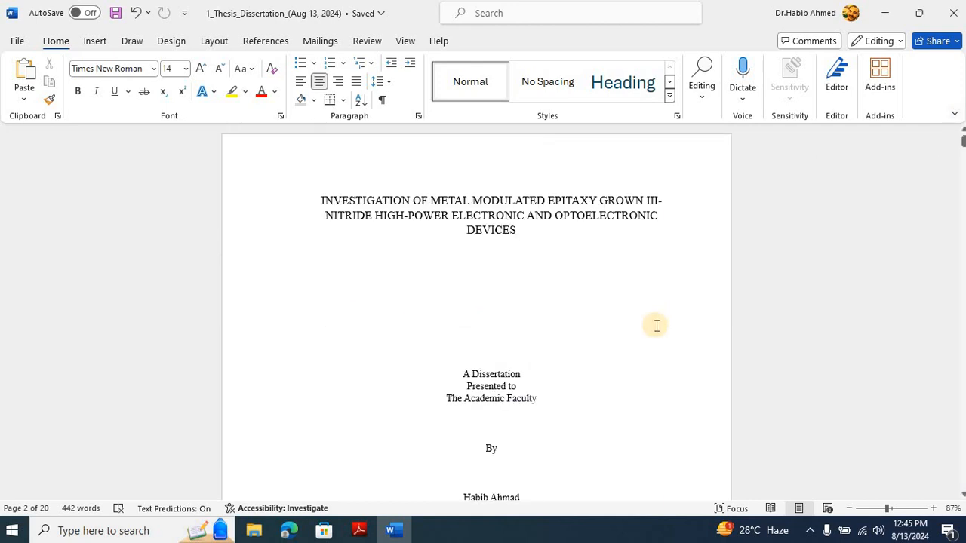
scroll(657, 325, down, 5)
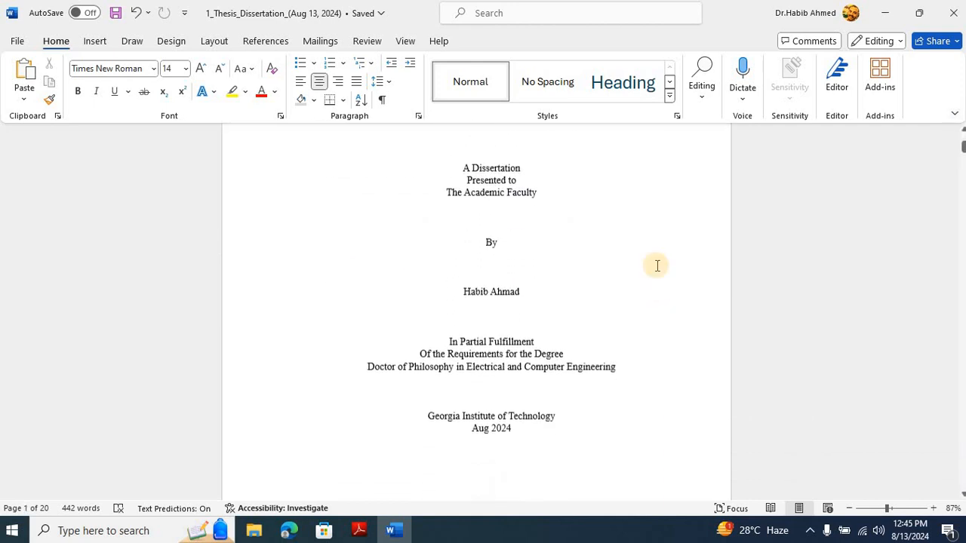
scroll(657, 266, down, 6)
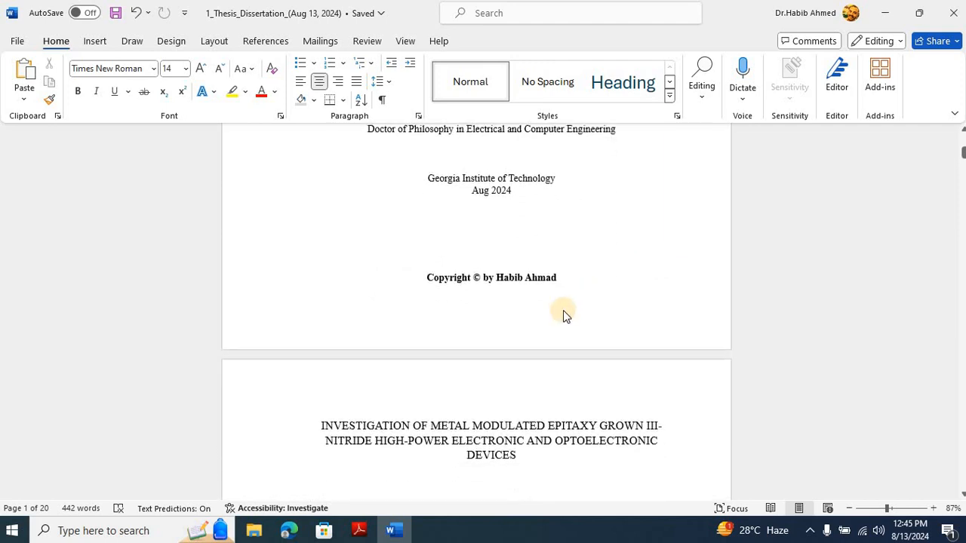
scroll(483, 337, down, 10)
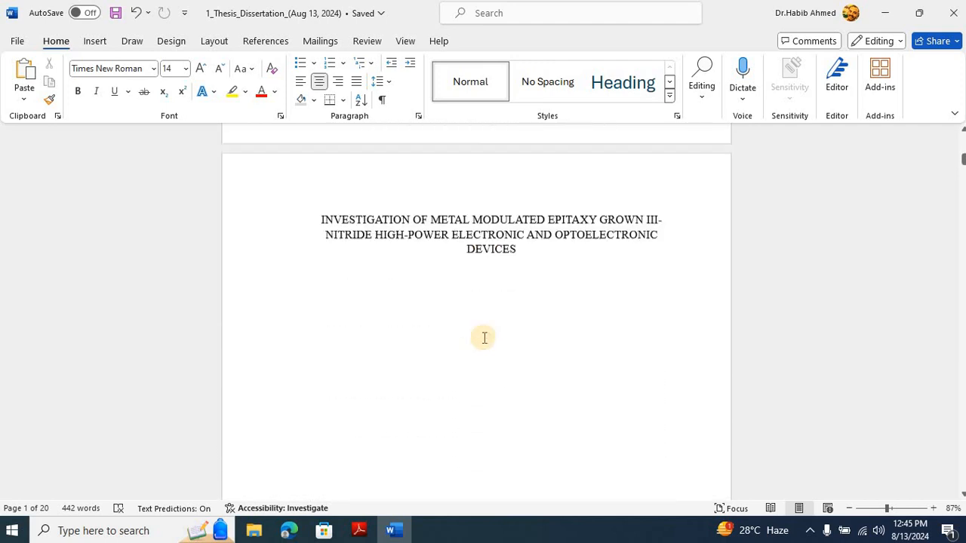
scroll(483, 338, down, 8)
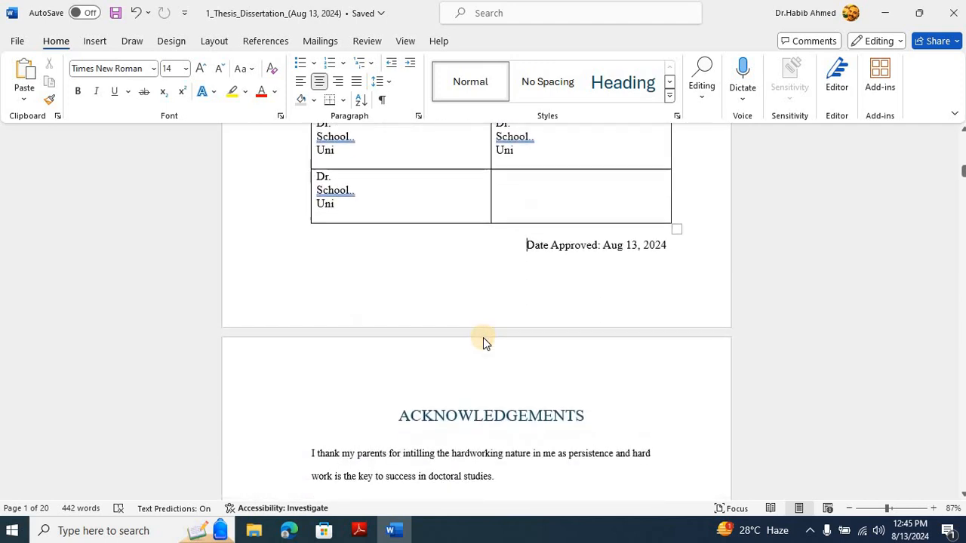
scroll(484, 338, down, 10)
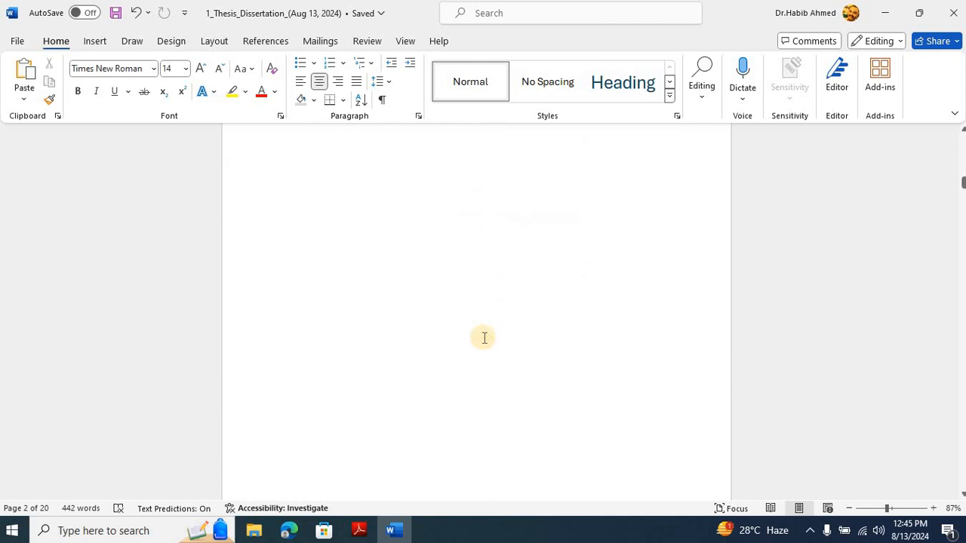
scroll(484, 338, down, 1)
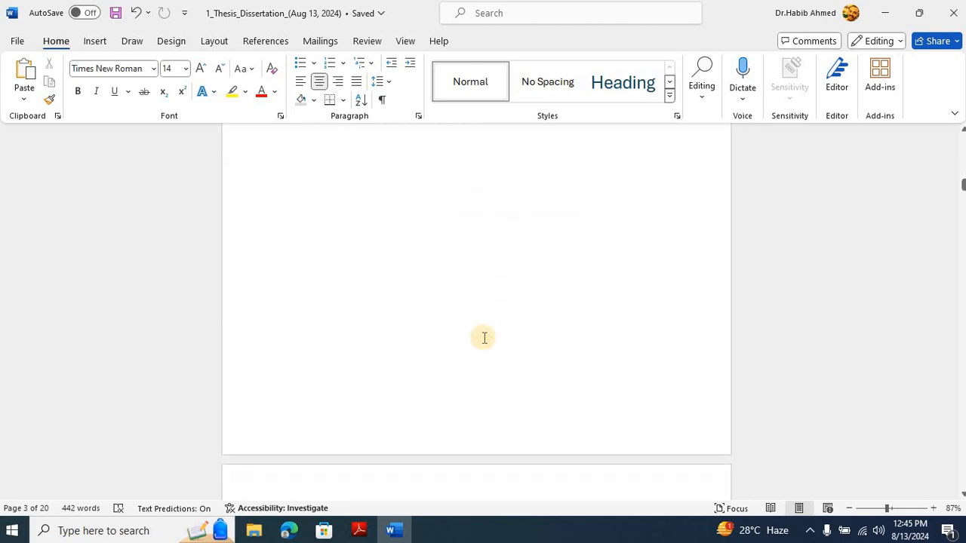
scroll(484, 338, down, 1)
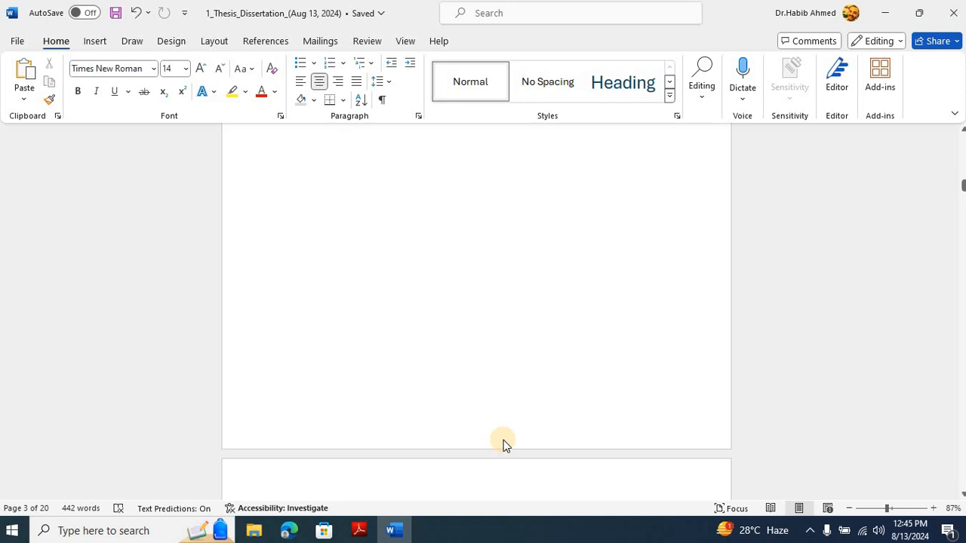
scroll(504, 441, down, 15)
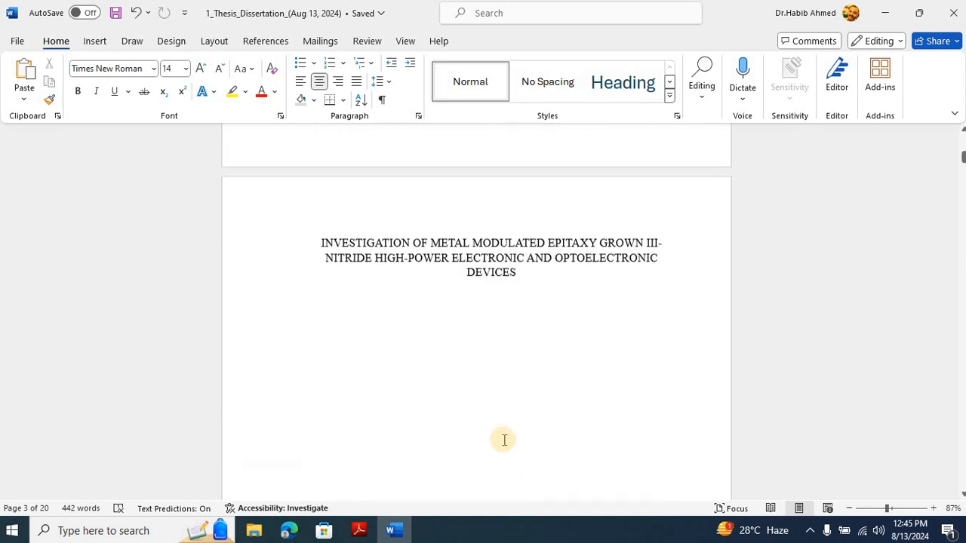
Step: Undo the footer page number deletion and check the numbers on the title and approval pages
scroll(503, 437, up, 15)
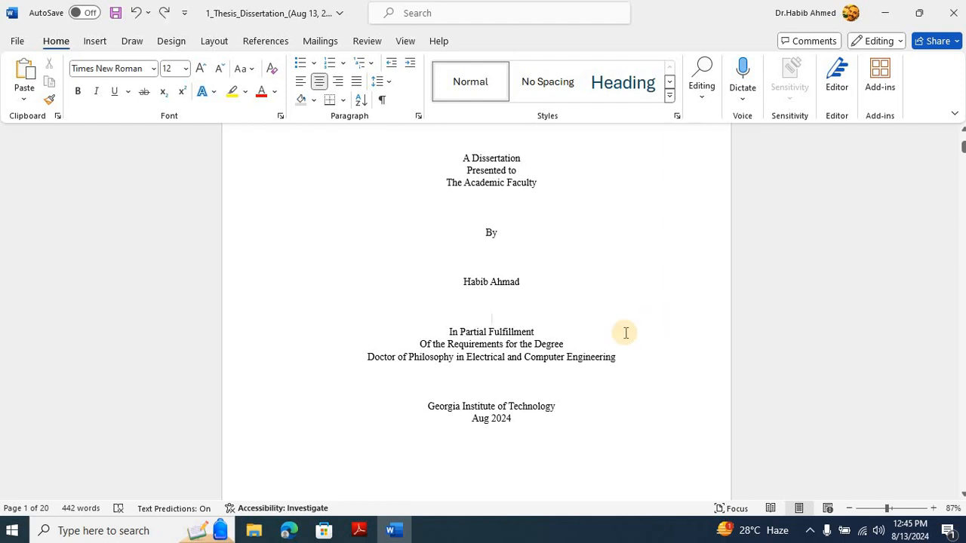
scroll(626, 333, down, 6)
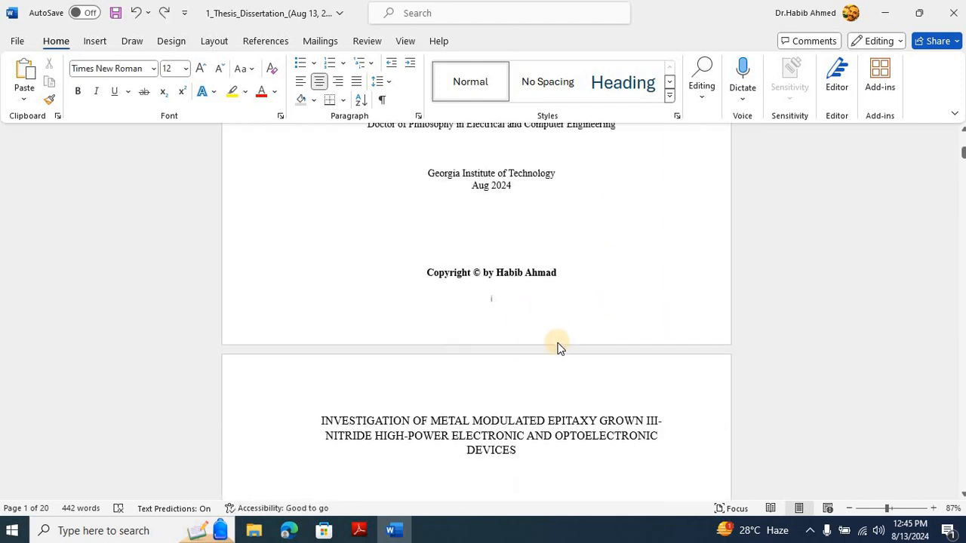
scroll(558, 343, down, 15)
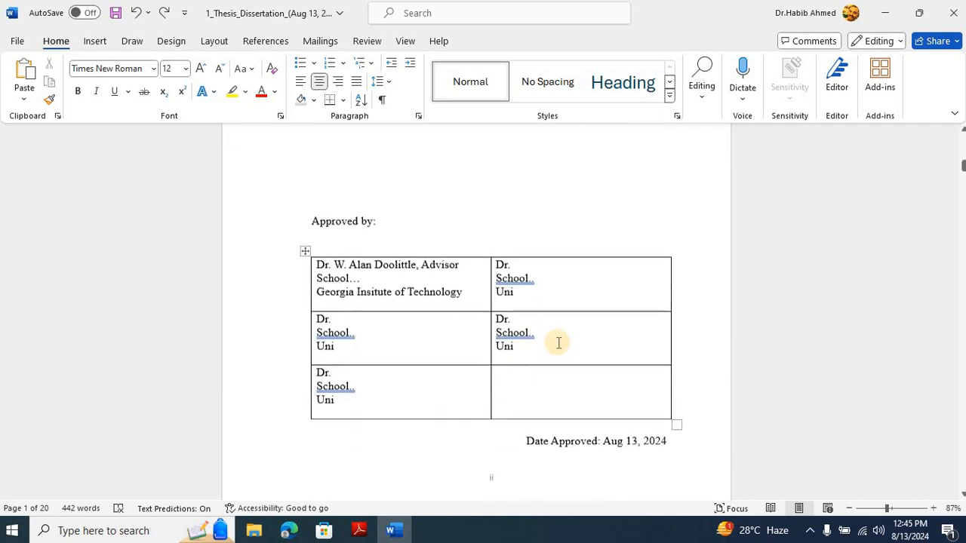
scroll(558, 343, up, 3)
scroll(559, 344, down, 3)
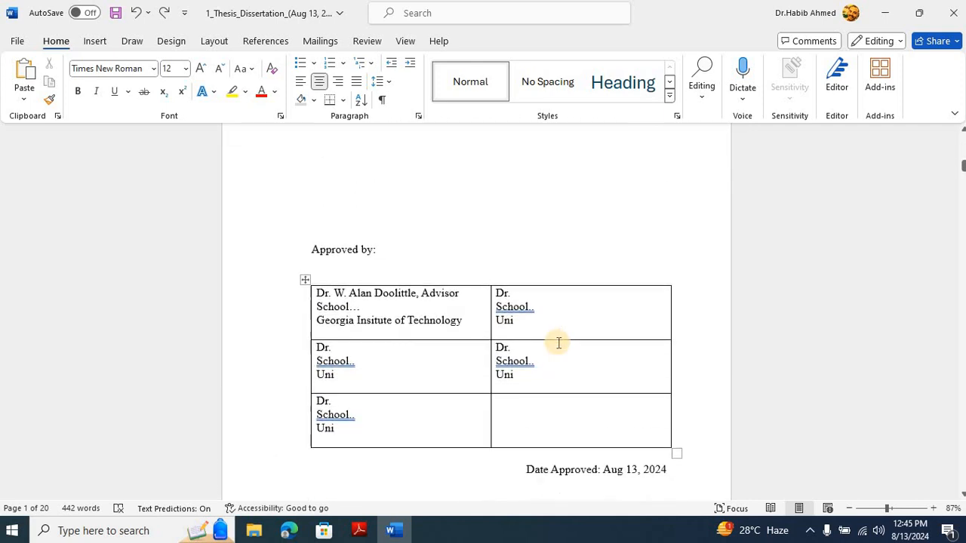
scroll(559, 344, down, 3)
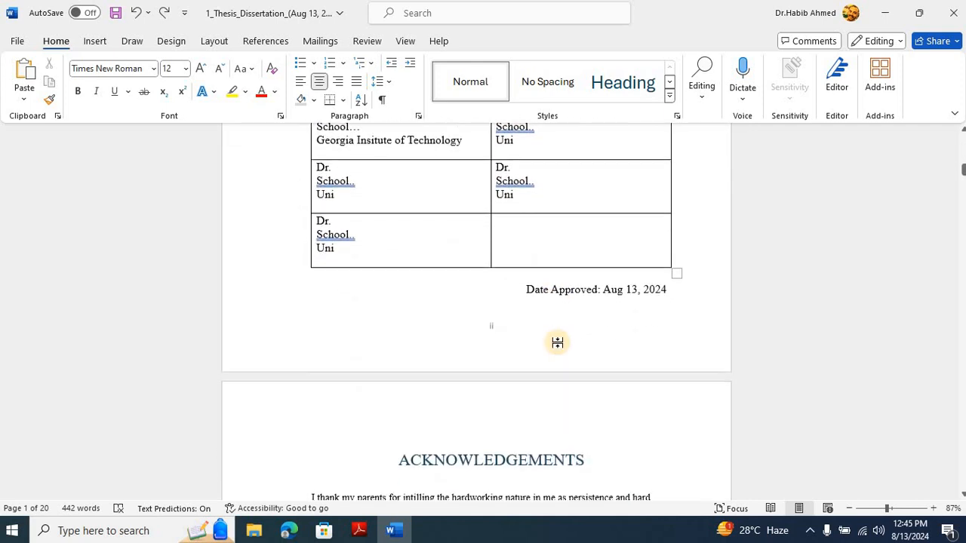
double_click(491, 388)
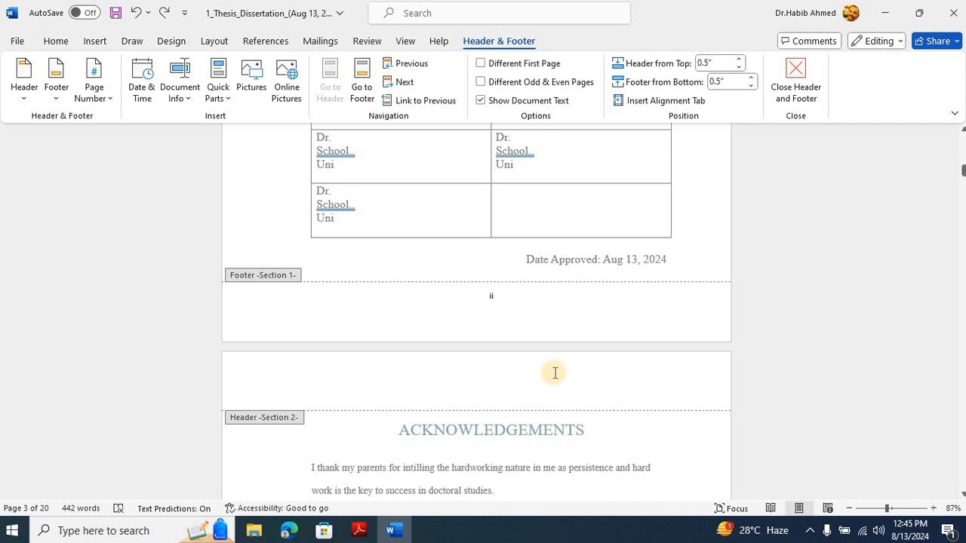
scroll(554, 378, down, 3)
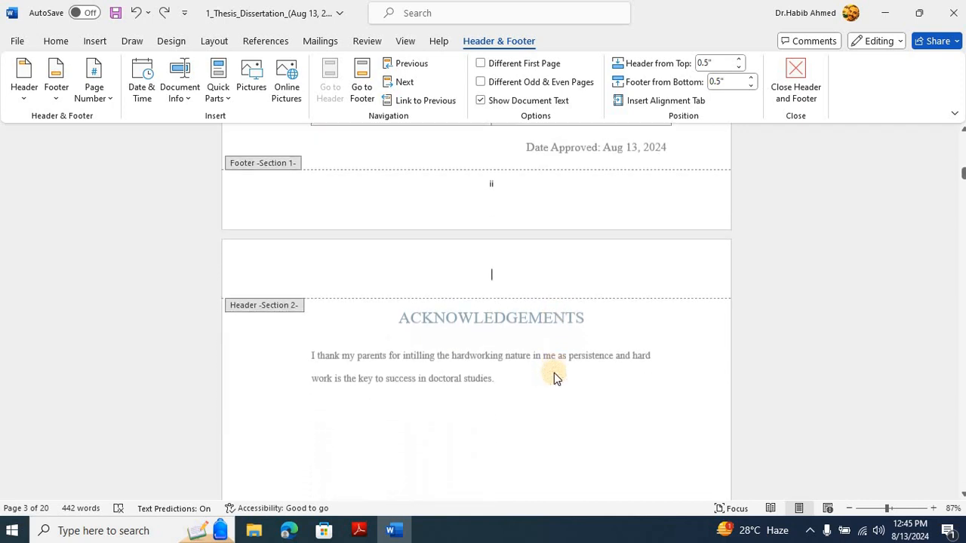
click(431, 101)
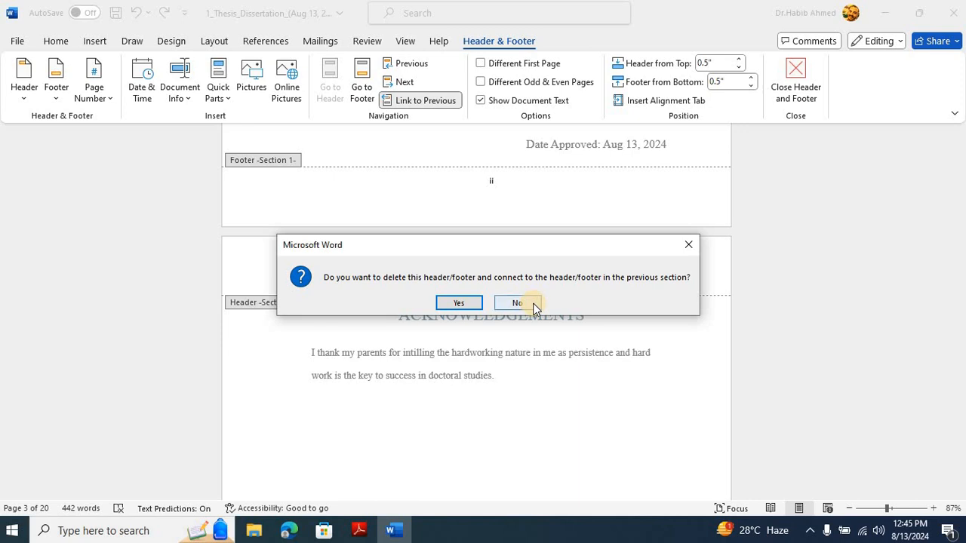
click(689, 244)
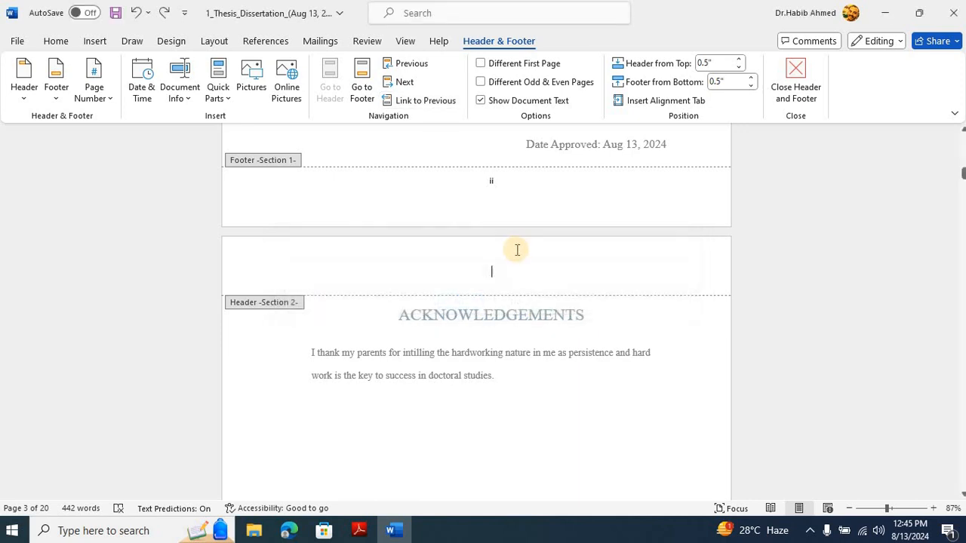
click(497, 263)
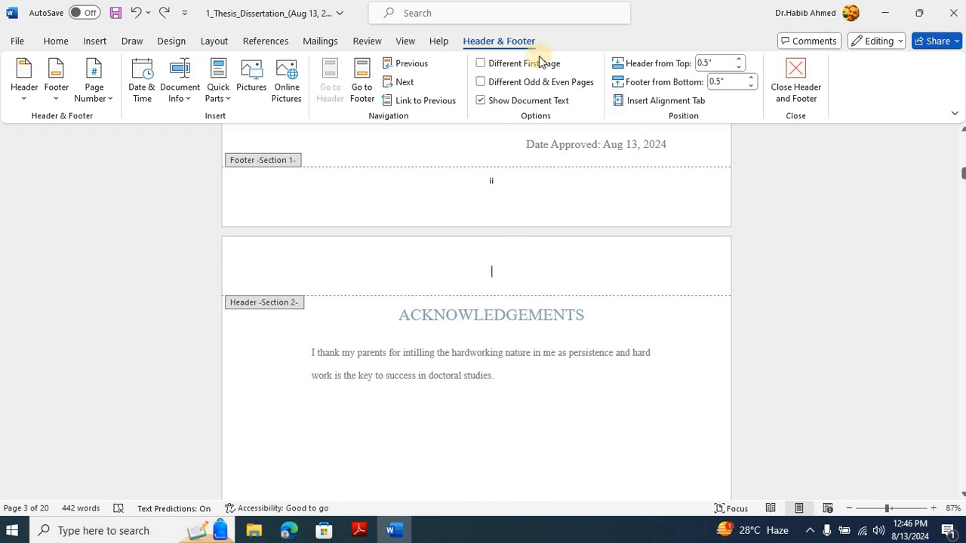
Step: Check the Acknowledgements page's header and footer, and open its Section 2 footer to see whether it is linked to Section 1
scroll(579, 420, down, 5)
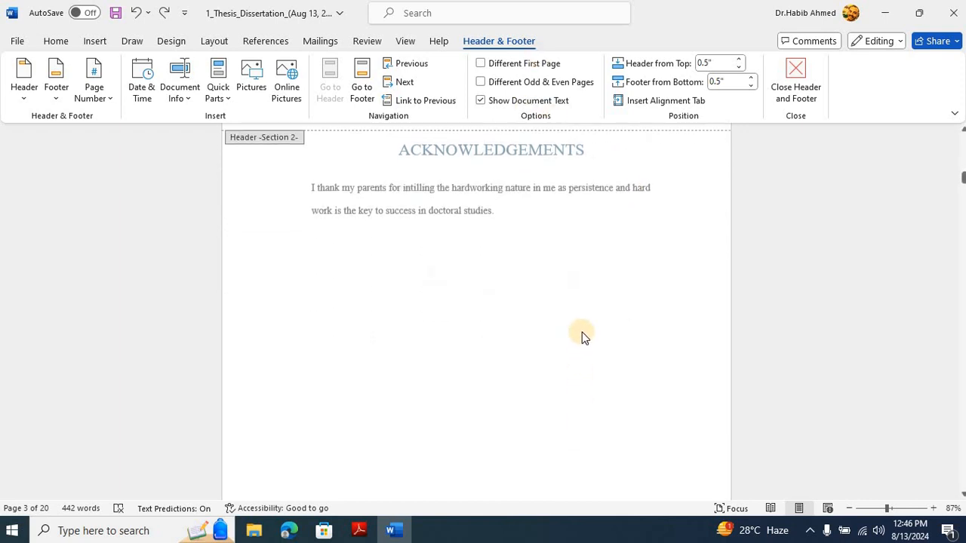
scroll(587, 260, down, 4)
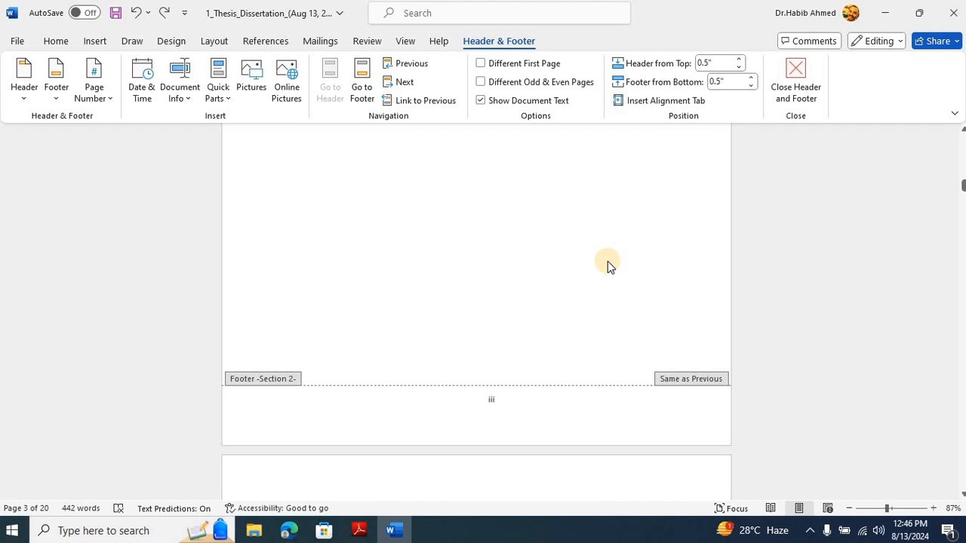
scroll(608, 261, up, 10)
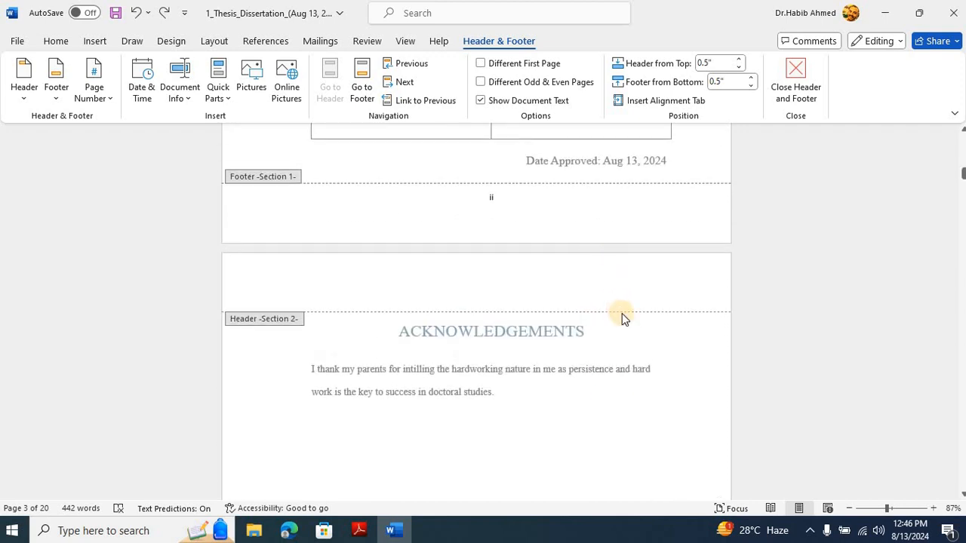
double_click(663, 410)
scroll(664, 411, down, 10)
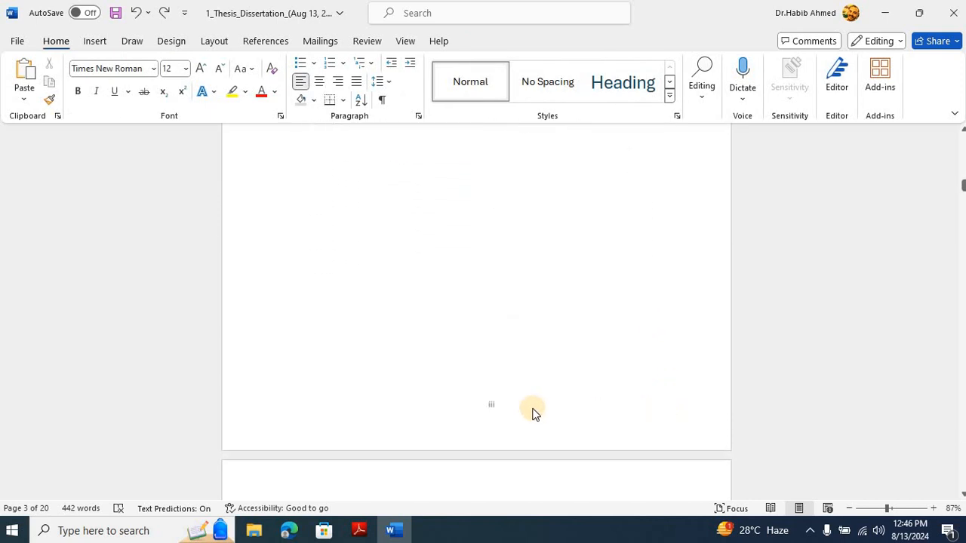
double_click(531, 408)
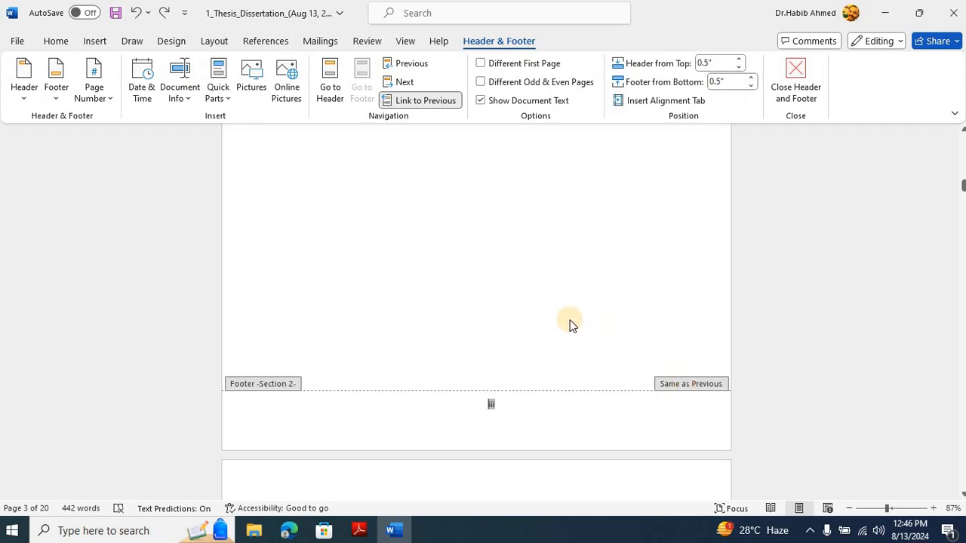
Step: Delete the page number from the approval page's Section 1 footer and leave footer editing
scroll(570, 325, up, 10)
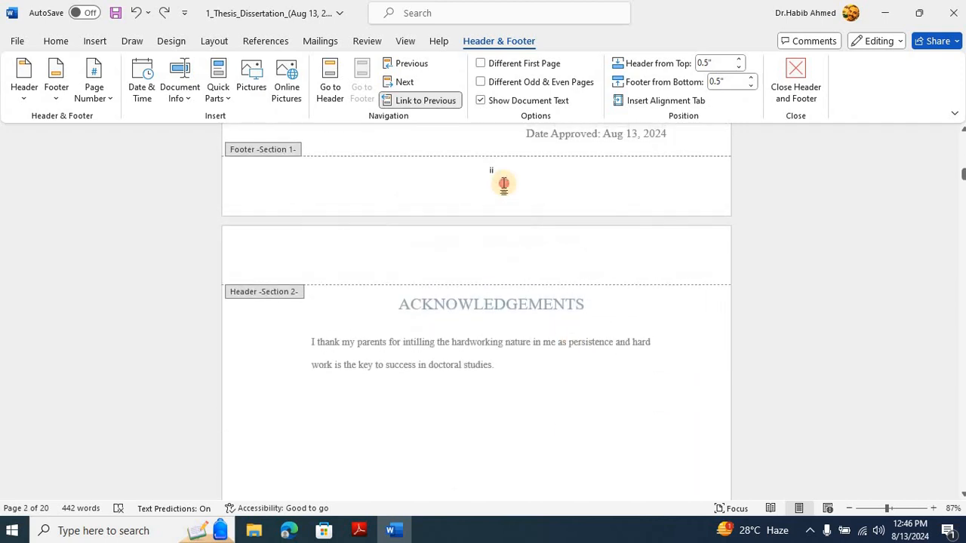
click(501, 177)
click(499, 175)
double_click(500, 174)
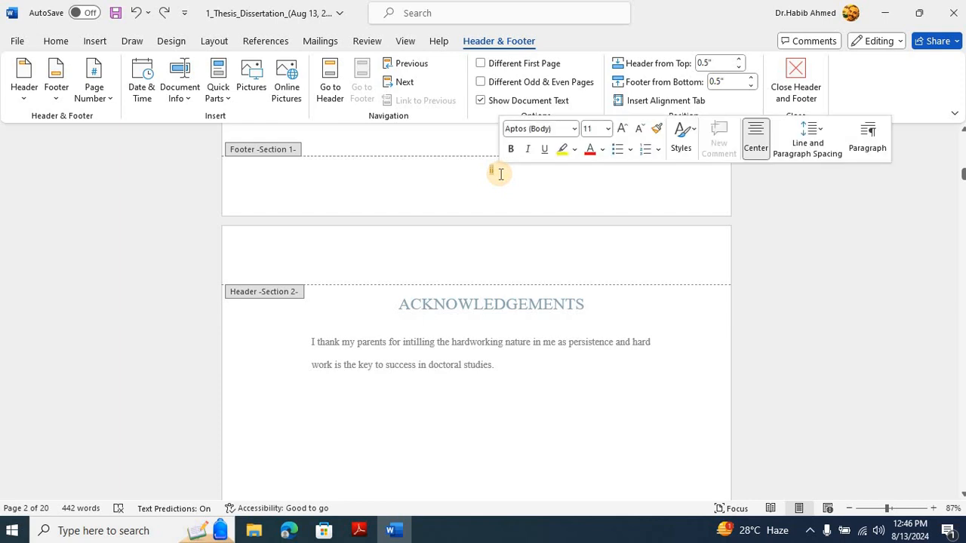
click(477, 265)
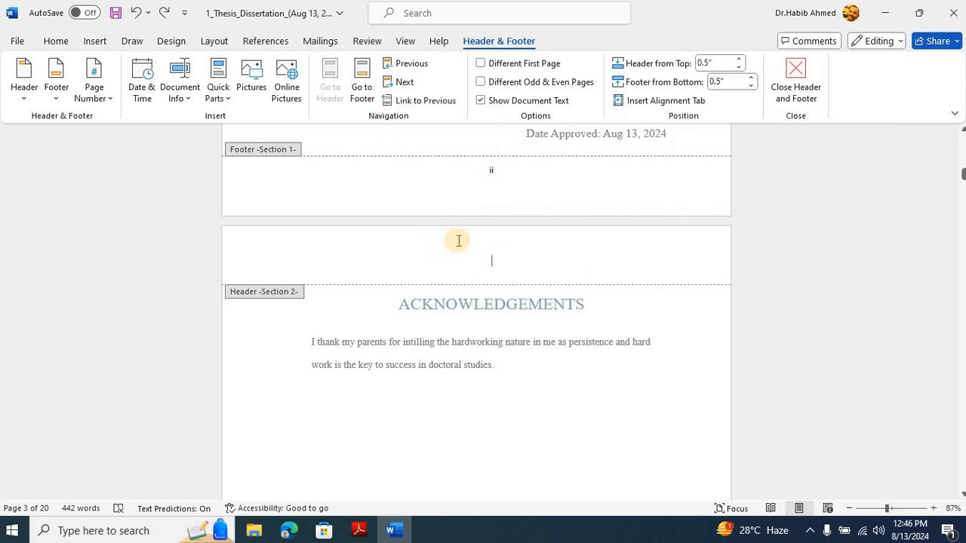
double_click(509, 169)
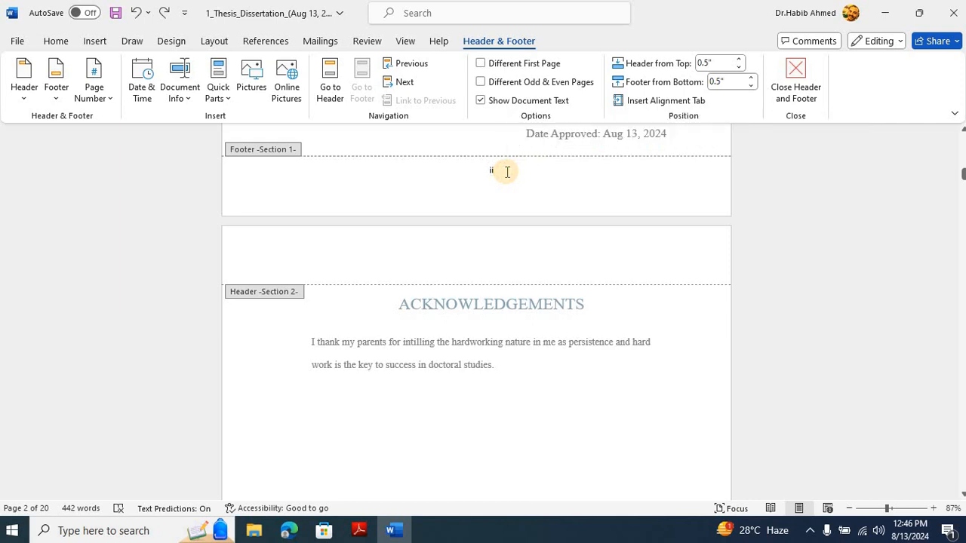
double_click(508, 172)
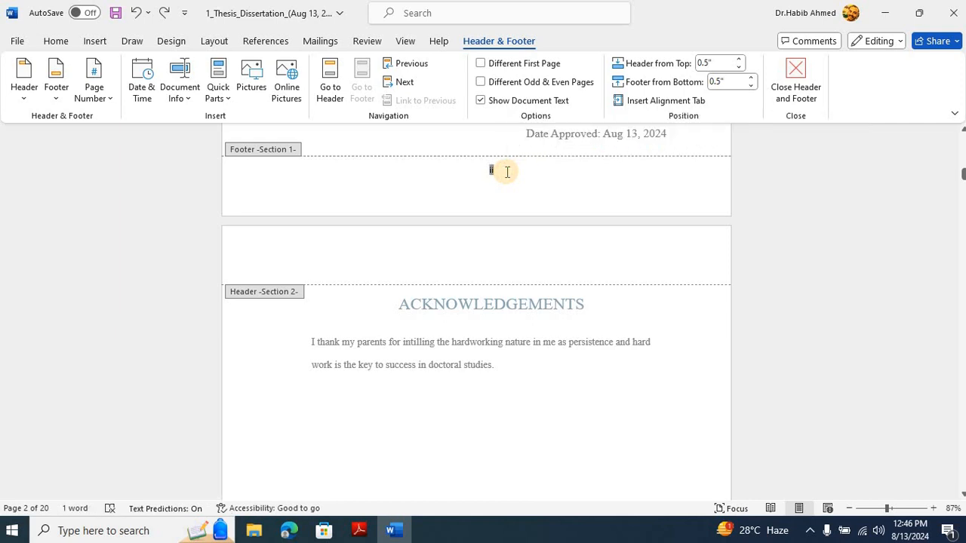
double_click(692, 358)
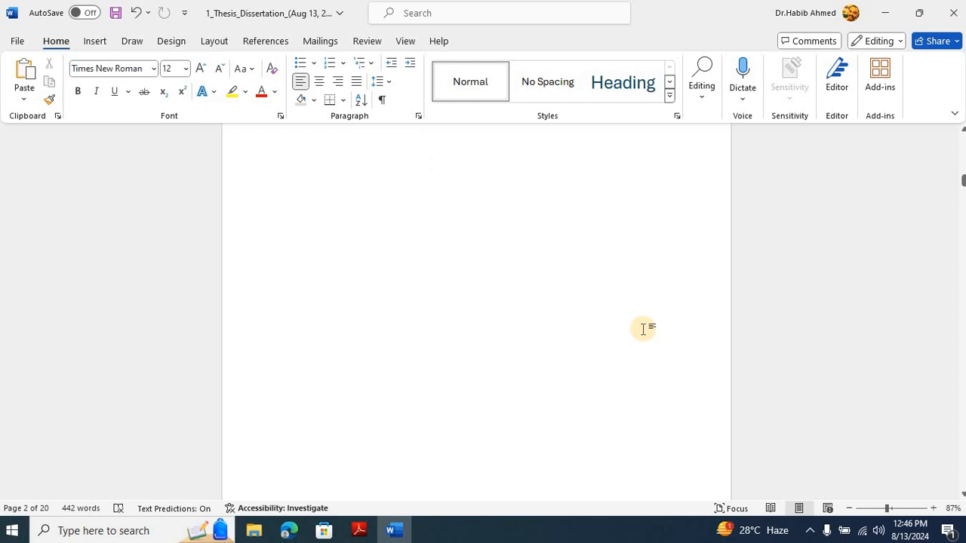
Step: Open the Section 2 footer on the table of contents page and turn off Link to Previous
scroll(643, 329, down, 5)
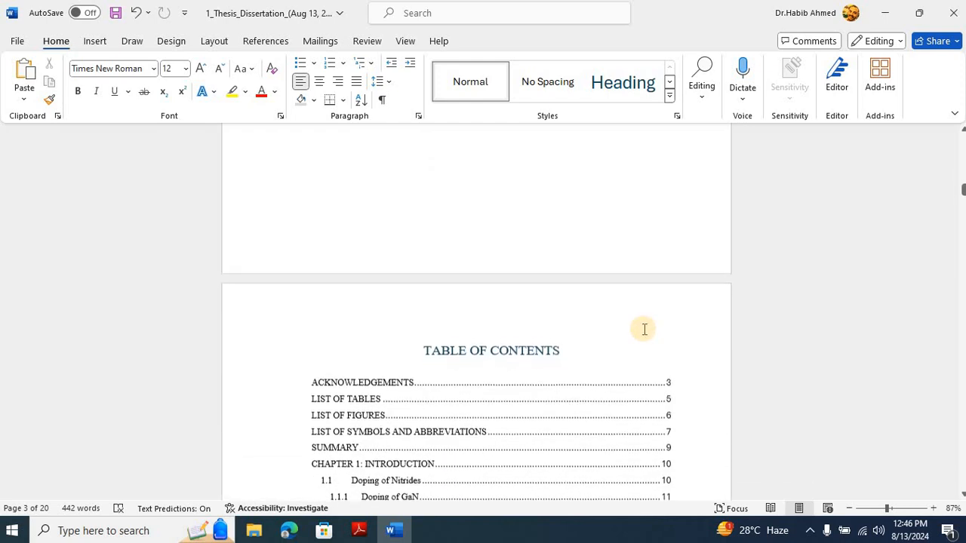
scroll(644, 330, down, 10)
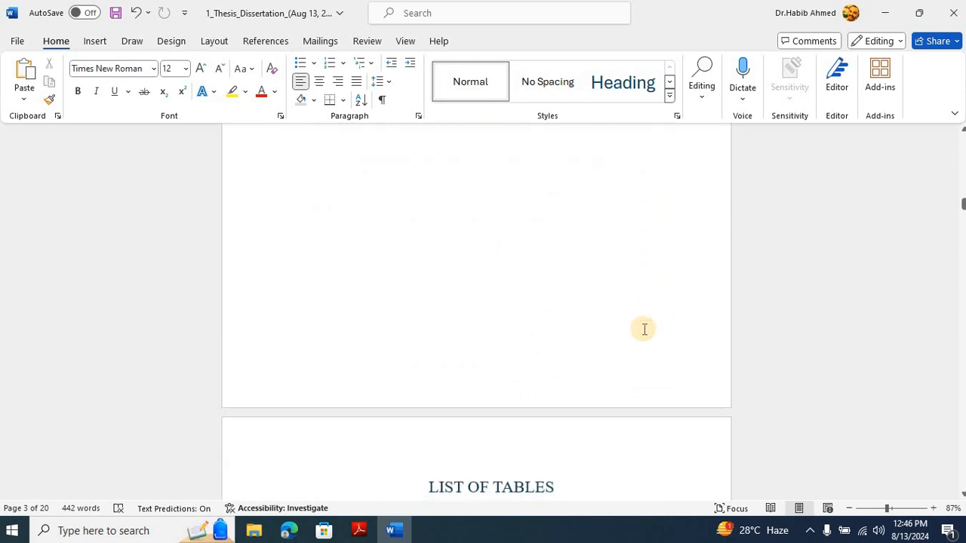
double_click(483, 369)
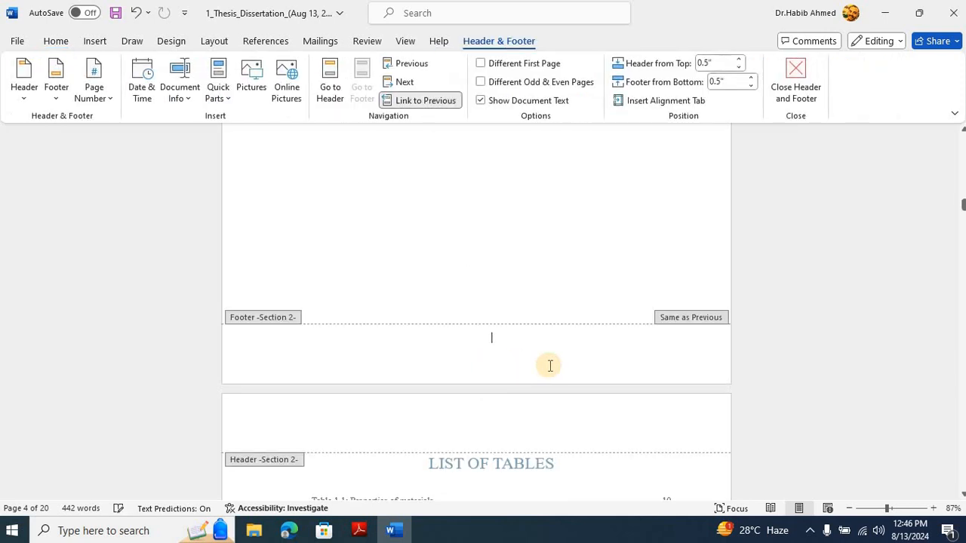
click(429, 99)
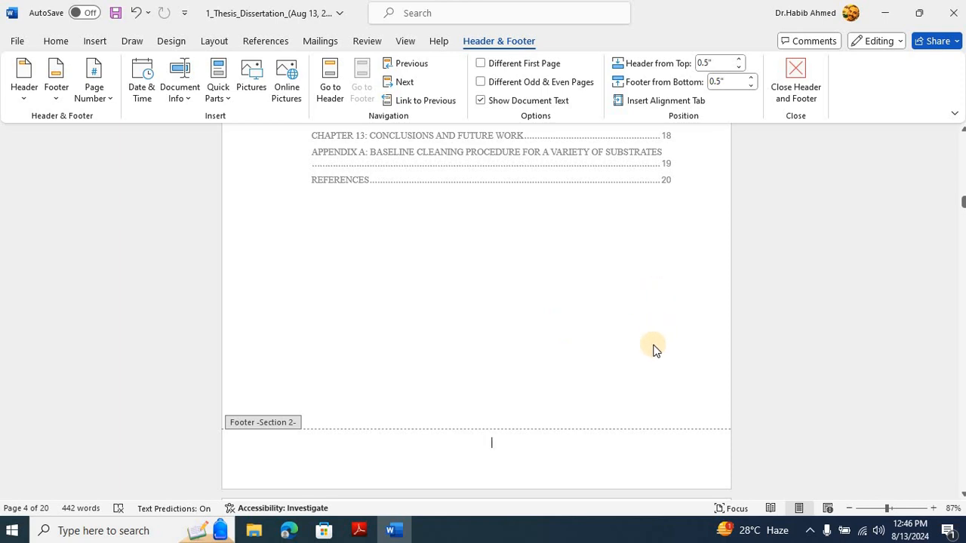
Step: Check the Section 2 footers around the table of contents, and undo the footer unlinking and page number deletion
scroll(654, 345, down, 1)
scroll(654, 345, up, 2)
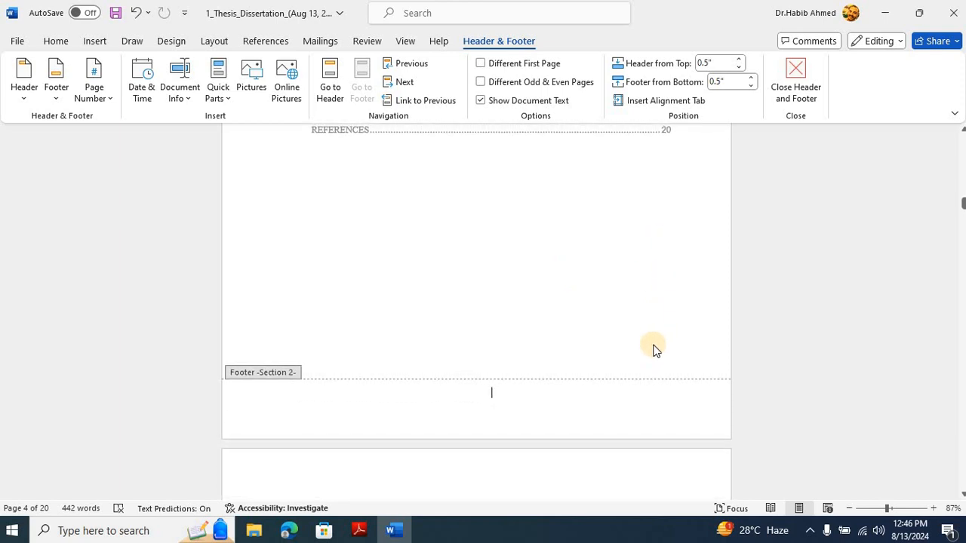
scroll(654, 347, up, 5)
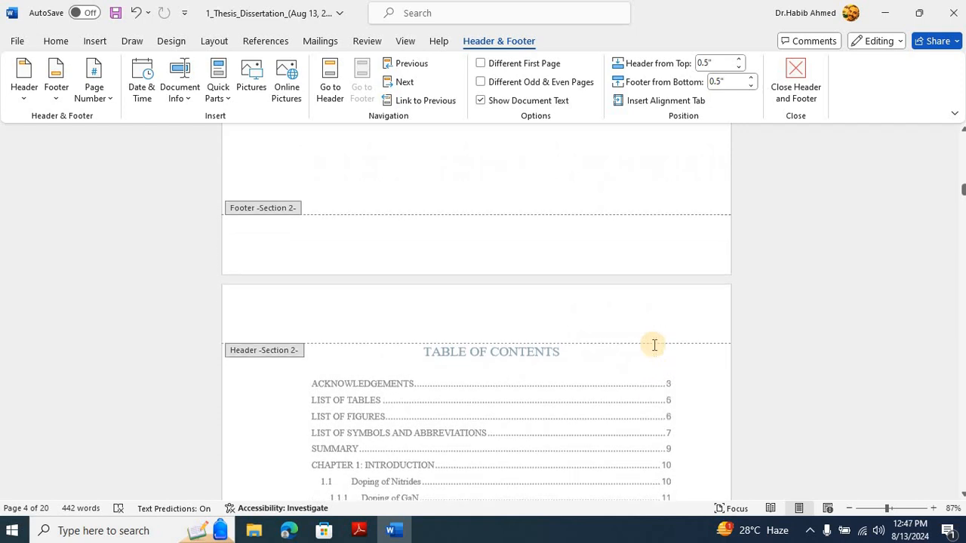
scroll(655, 345, down, 3)
double_click(654, 345)
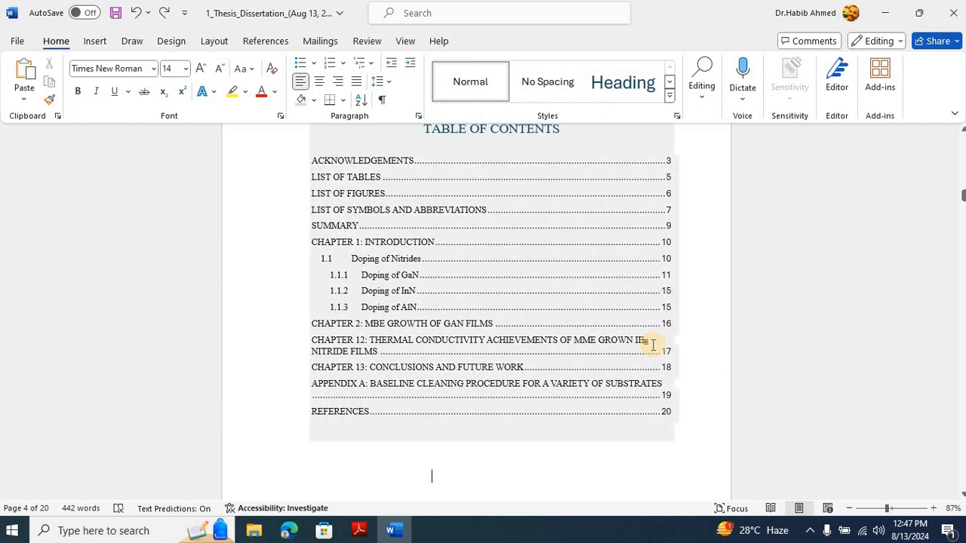
scroll(654, 346, down, 6)
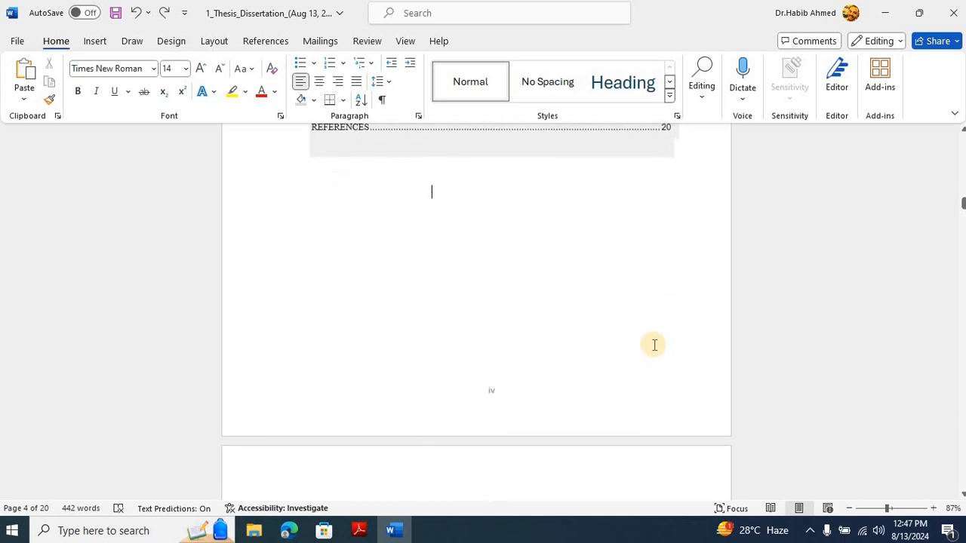
scroll(655, 345, down, 1)
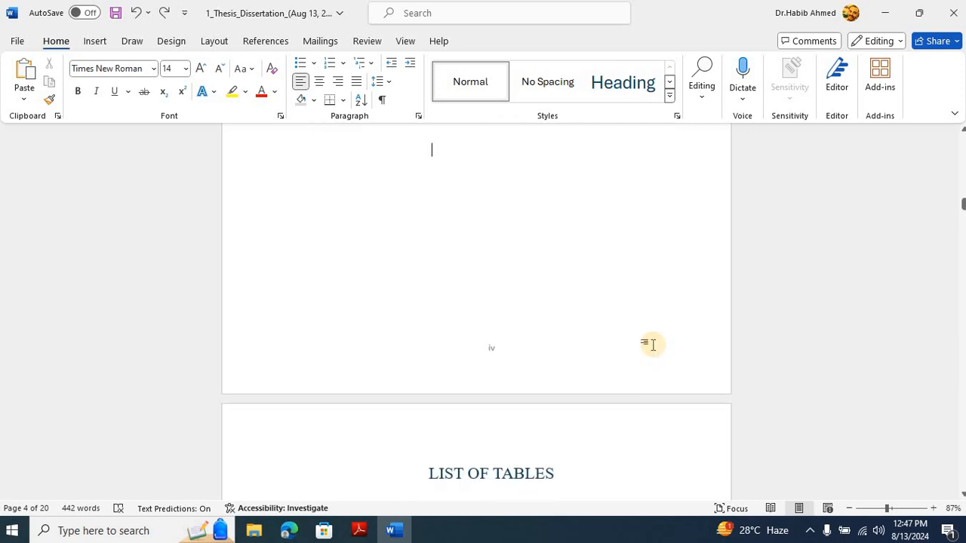
scroll(647, 340, up, 1)
Step: Examine the Section 2 footer numbers and links from the table of contents to Chapter 1, and return to the Acknowledgements page
double_click(485, 428)
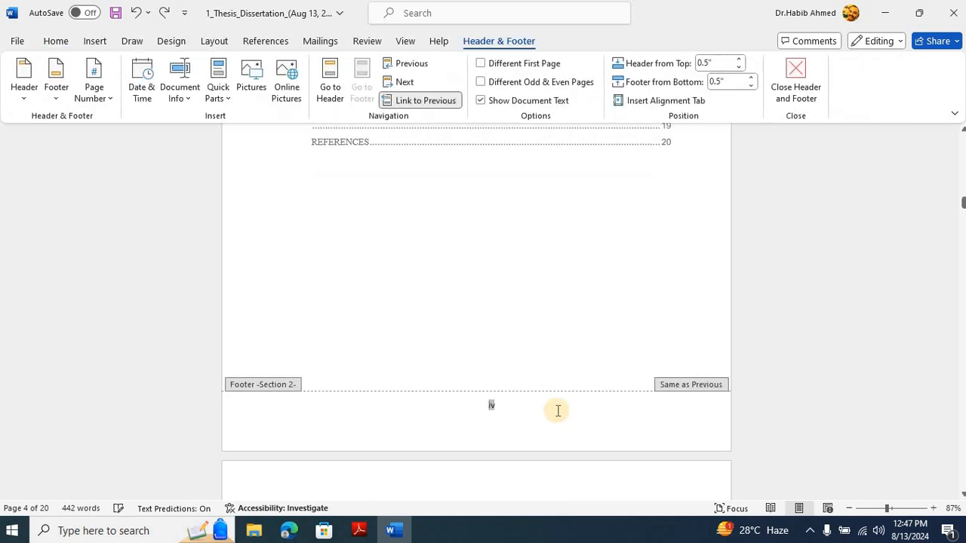
scroll(558, 411, down, 2)
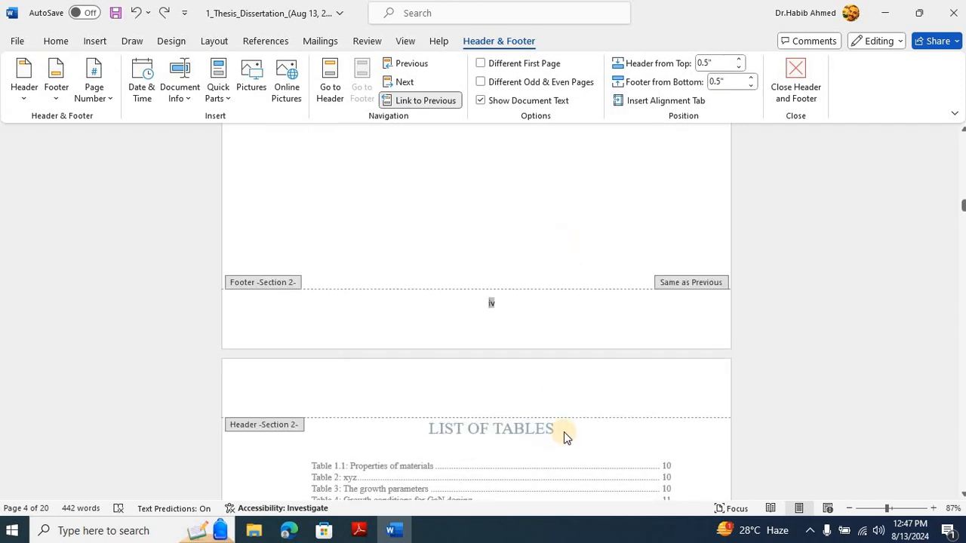
scroll(565, 432, down, 1)
scroll(564, 432, down, 10)
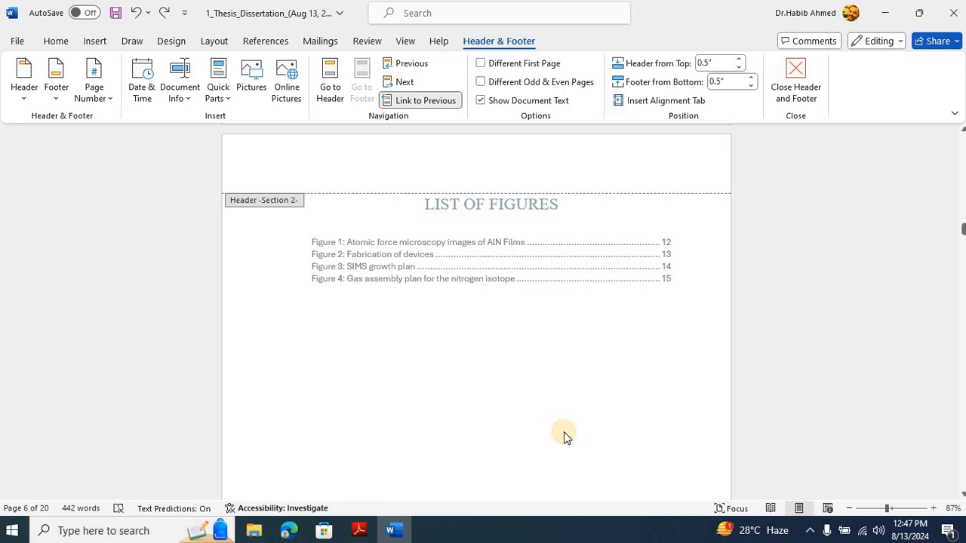
scroll(567, 436, down, 3)
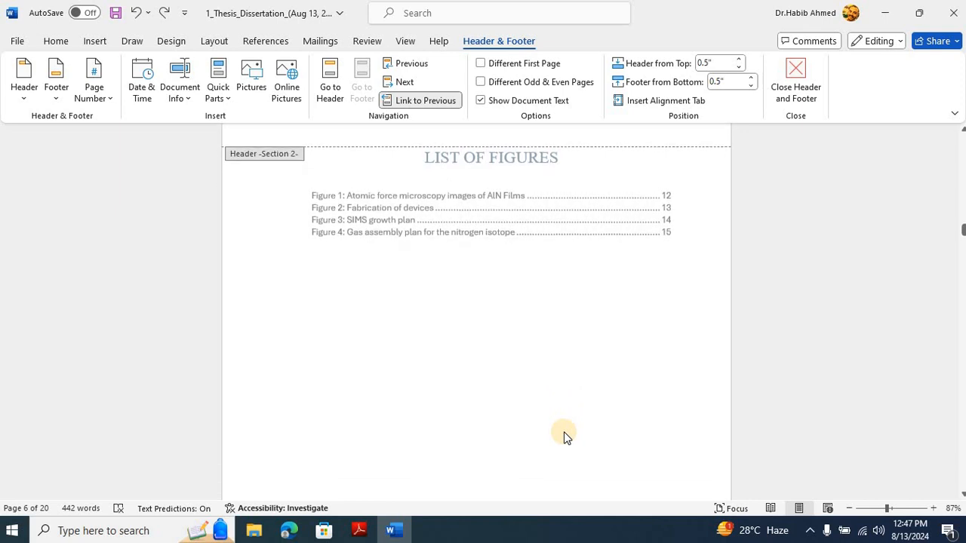
scroll(566, 435, down, 5)
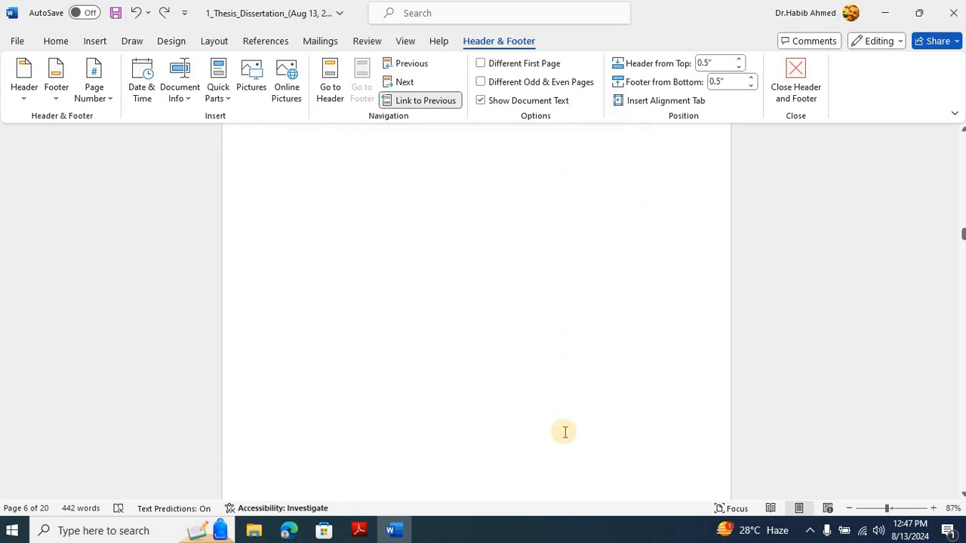
scroll(565, 433, down, 6)
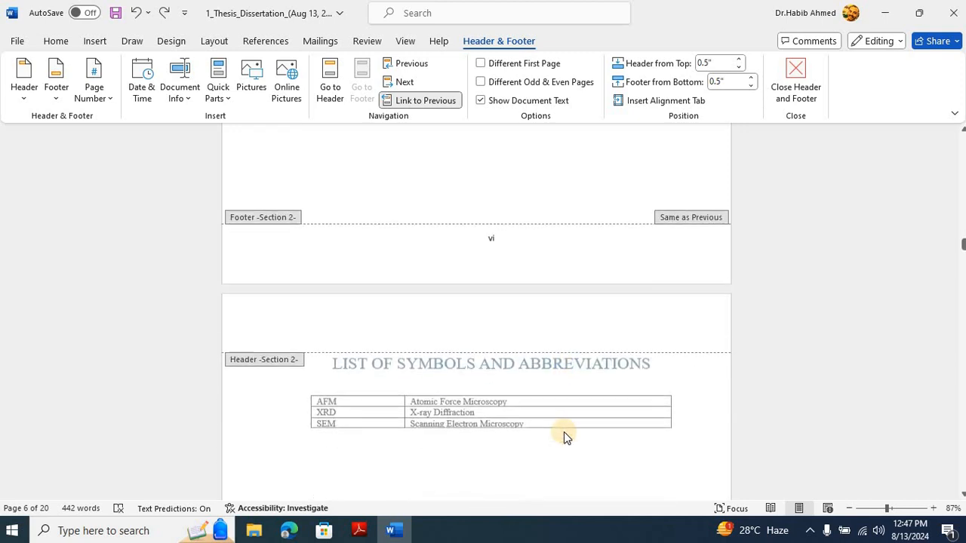
scroll(566, 436, down, 8)
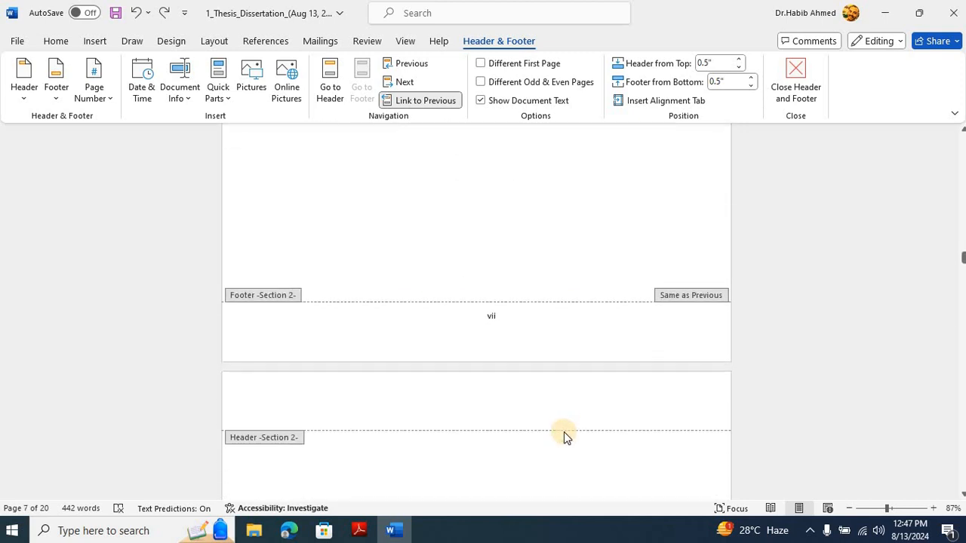
scroll(566, 436, down, 8)
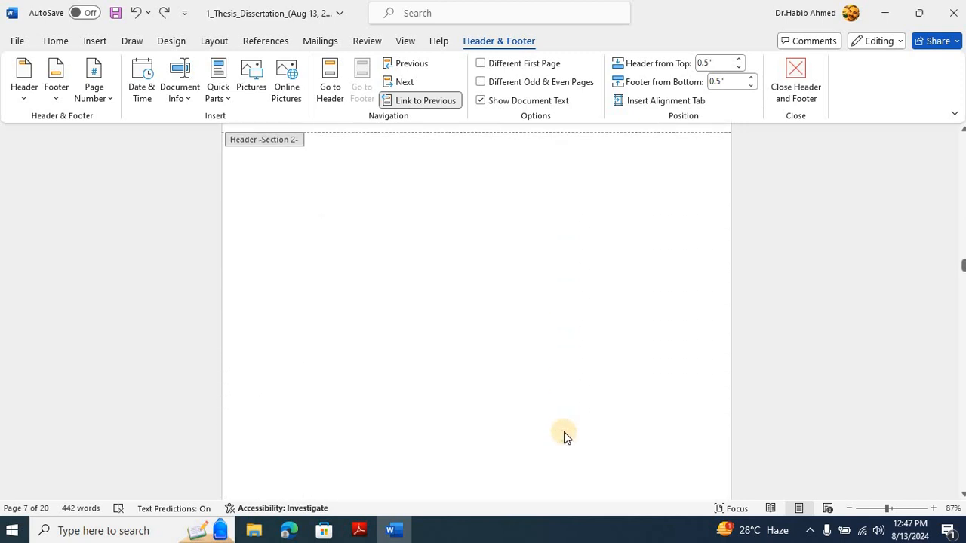
scroll(564, 432, down, 7)
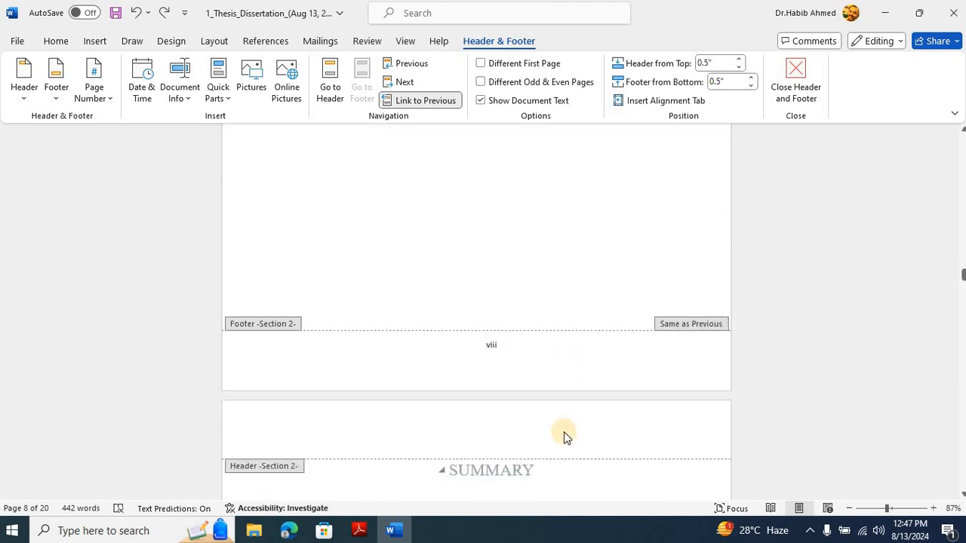
scroll(566, 436, down, 8)
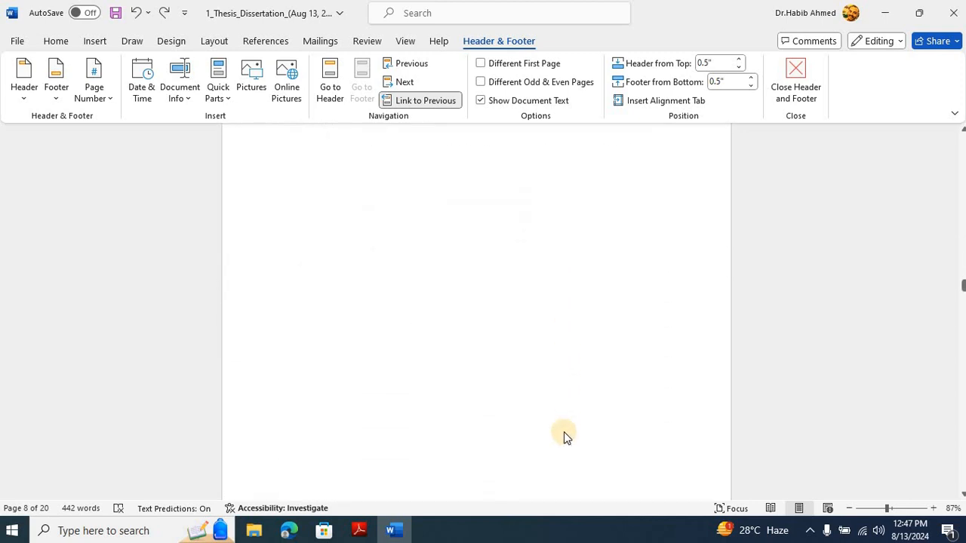
scroll(564, 434, down, 8)
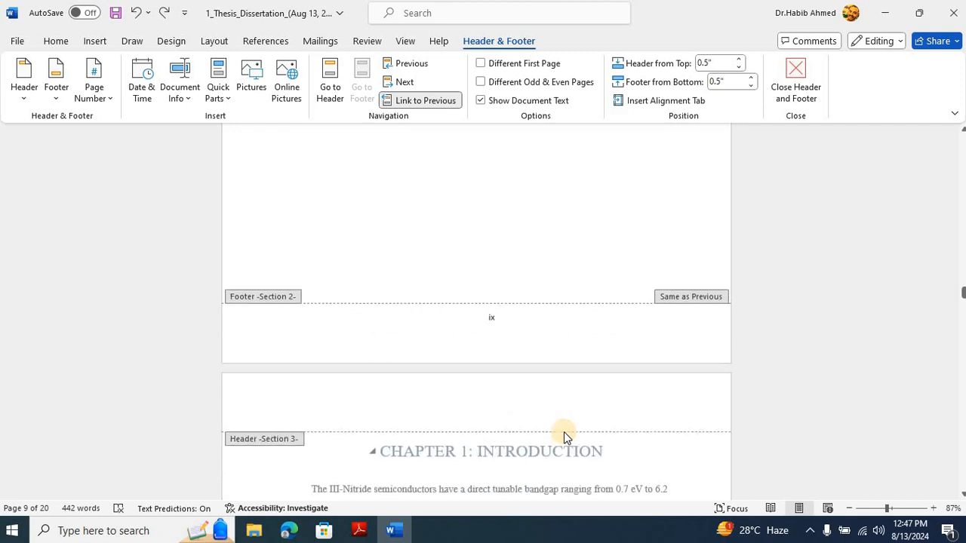
scroll(465, 377, down, 1)
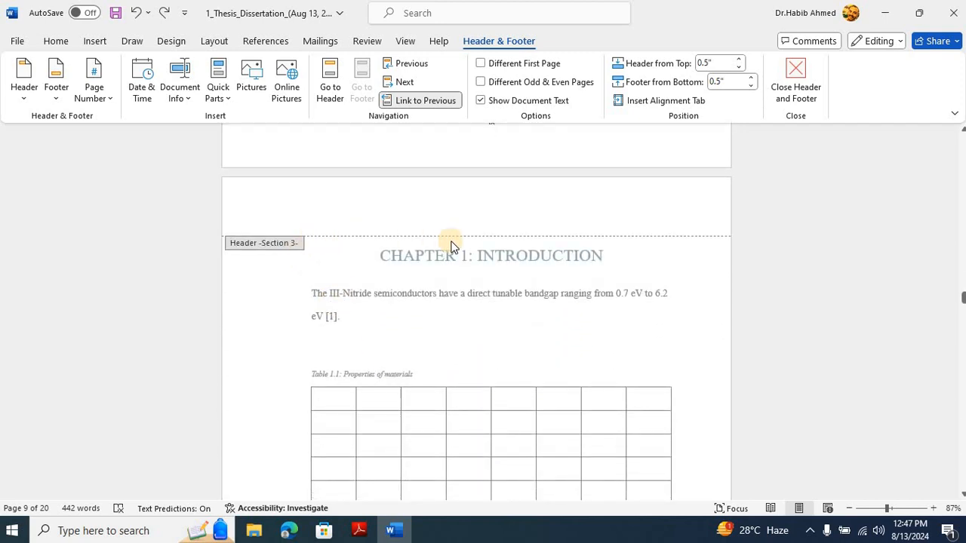
scroll(452, 241, up, 15)
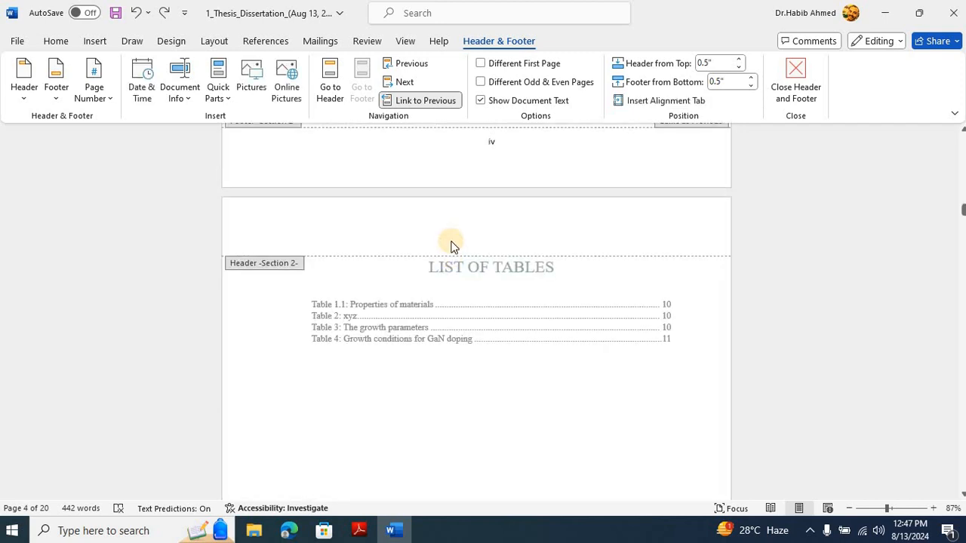
scroll(452, 245, up, 20)
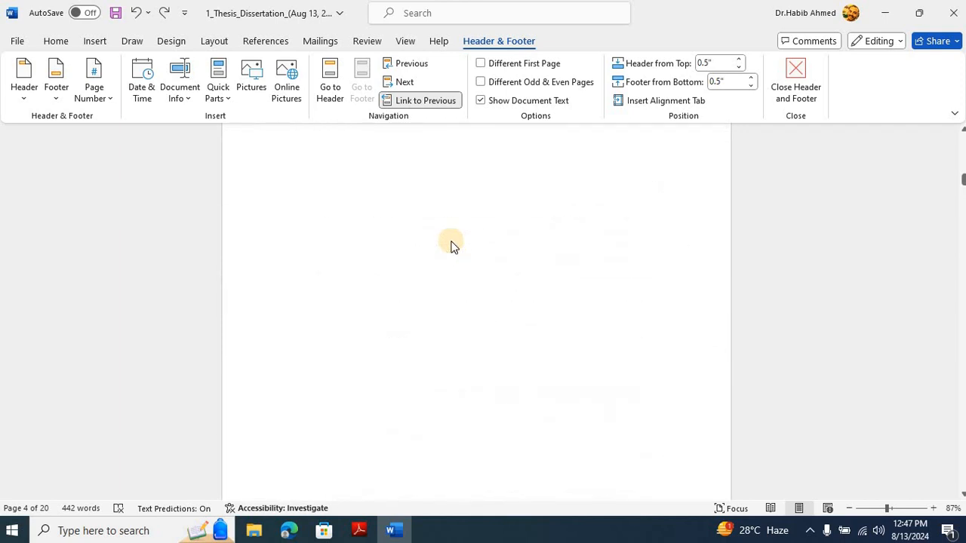
scroll(451, 243, up, 5)
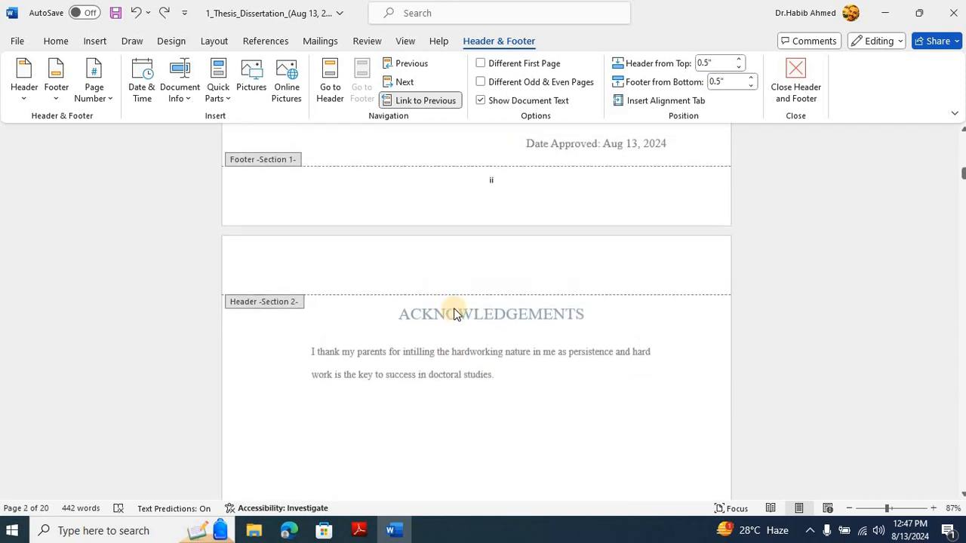
Step: Open the Section 2 footer on the Acknowledgements page and turn off Link to Previous
scroll(535, 218, up, 1)
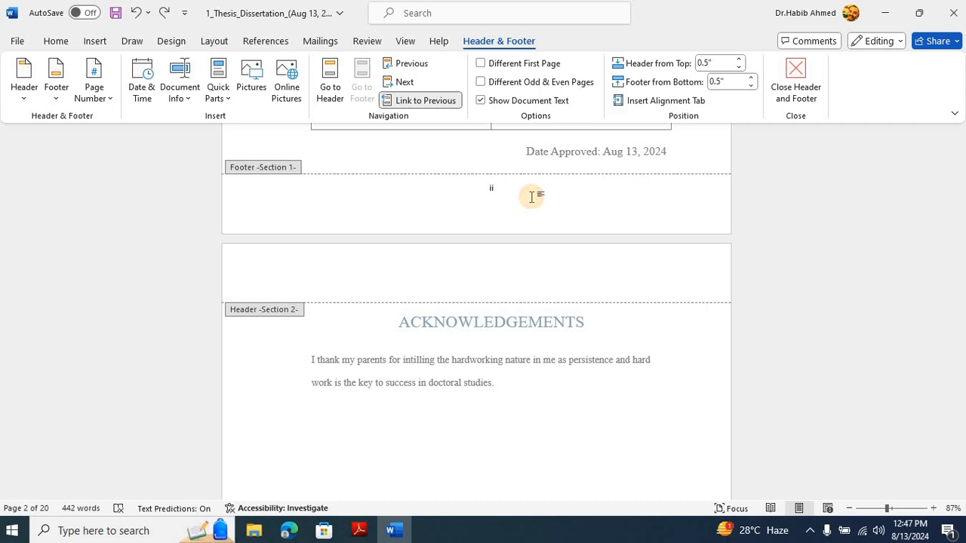
click(532, 197)
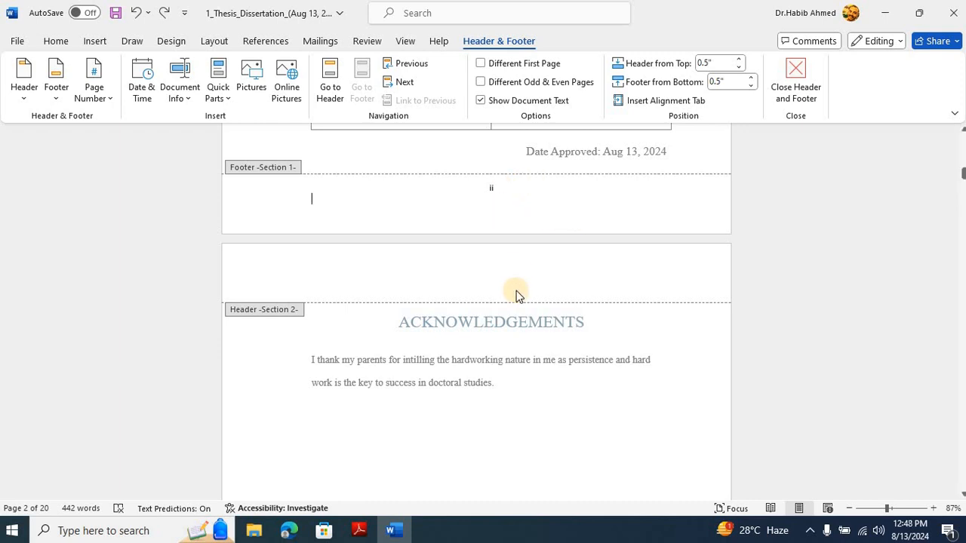
scroll(516, 291, down, 5)
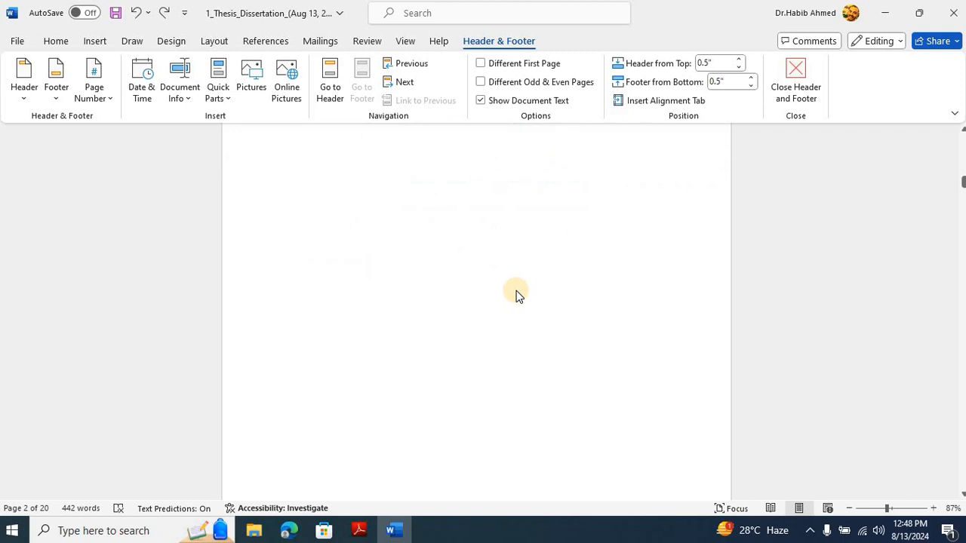
scroll(518, 339, down, 2)
click(515, 402)
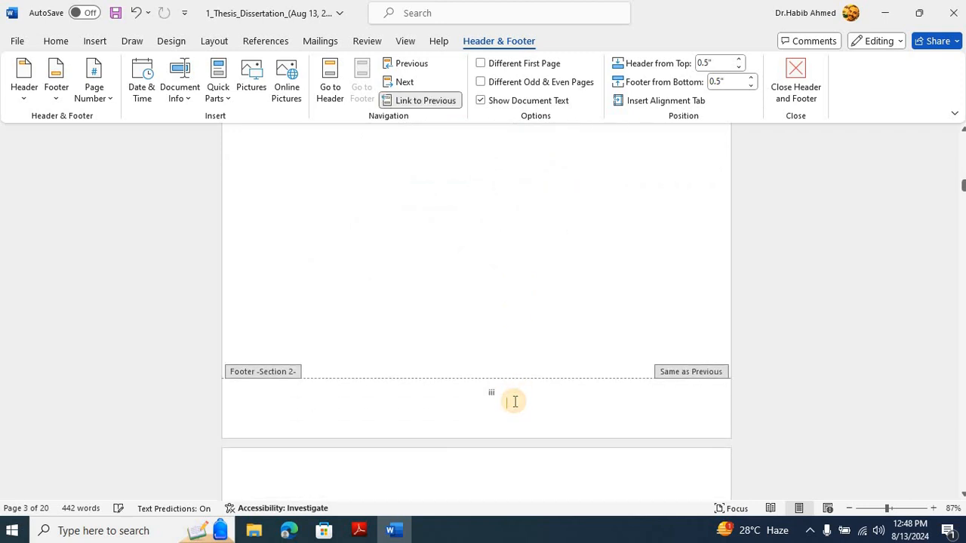
click(435, 102)
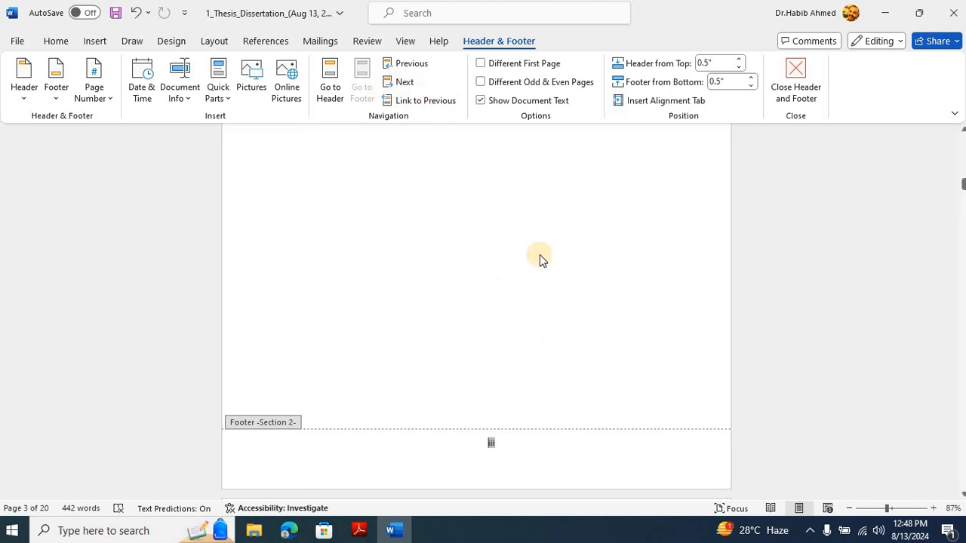
Step: Delete the page number from the Section 1 footer below the approval date and leave footer editing
scroll(541, 254, up, 10)
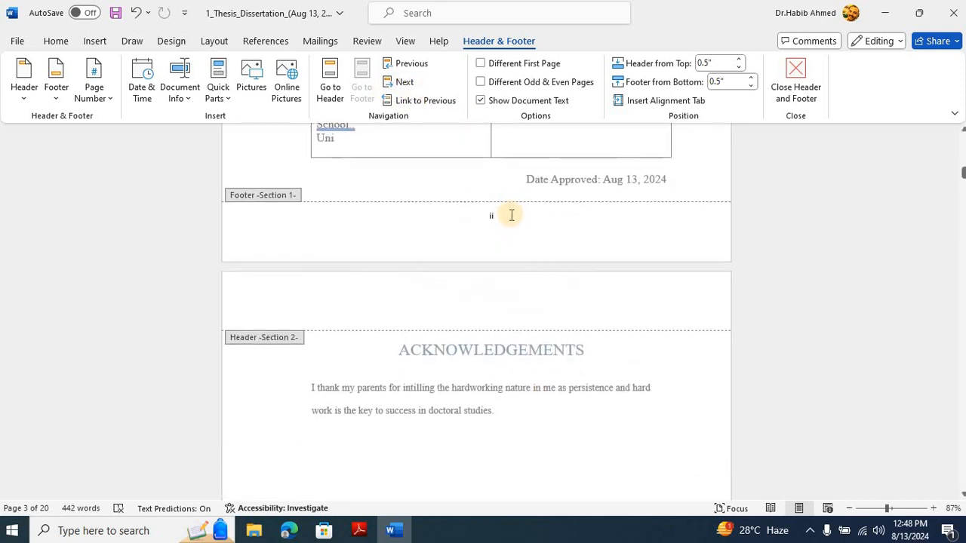
click(510, 217)
double_click(509, 216)
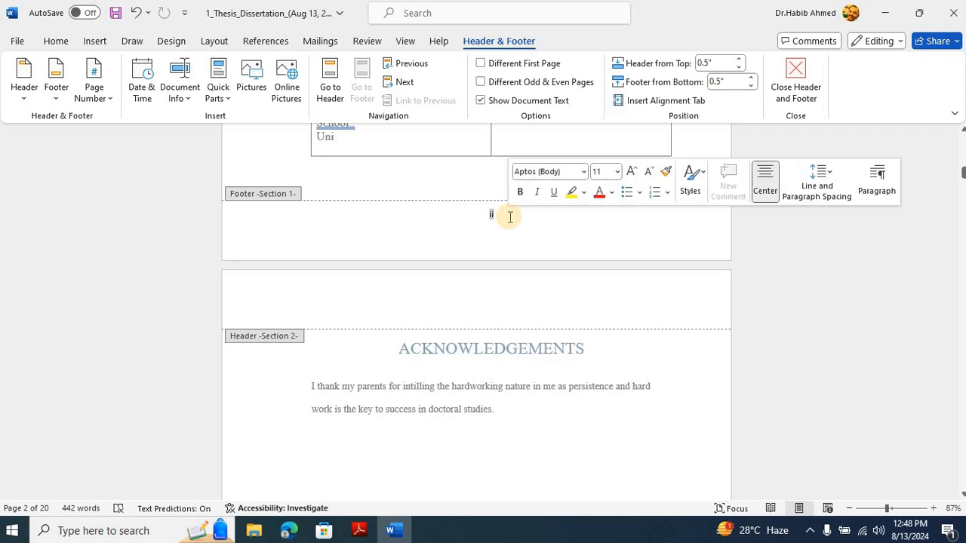
click(509, 217)
double_click(510, 217)
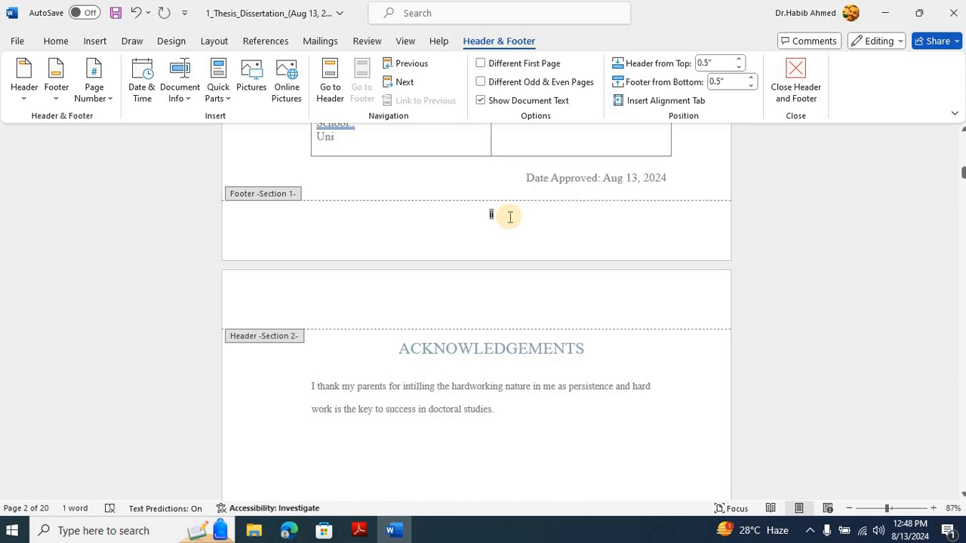
double_click(715, 177)
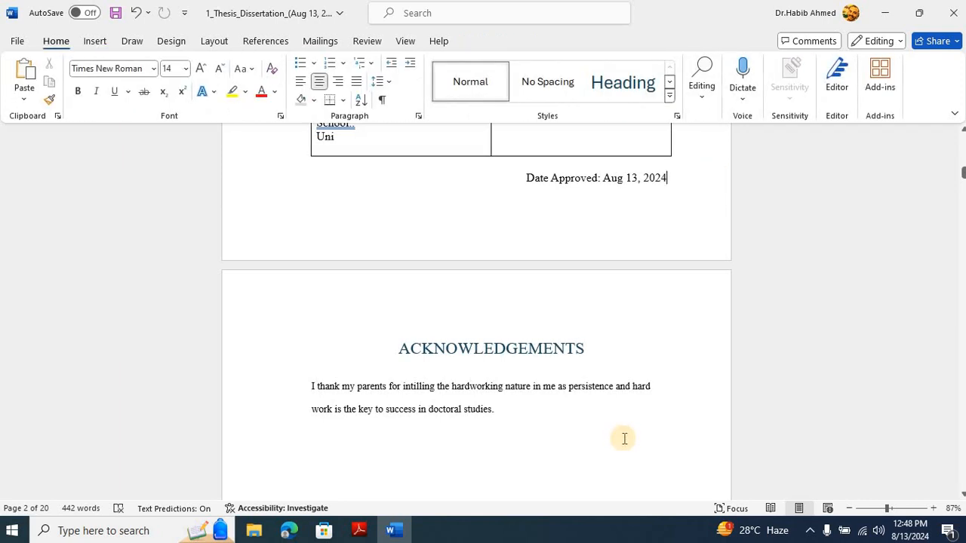
Step: Check the footers around the Acknowledgements page, return to the title page and save the document
scroll(624, 438, down, 10)
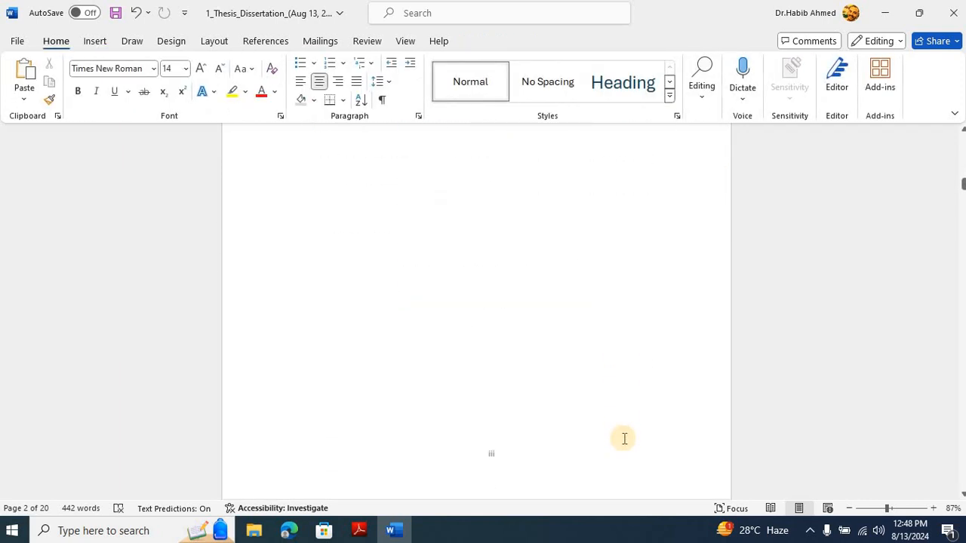
scroll(624, 440, down, 3)
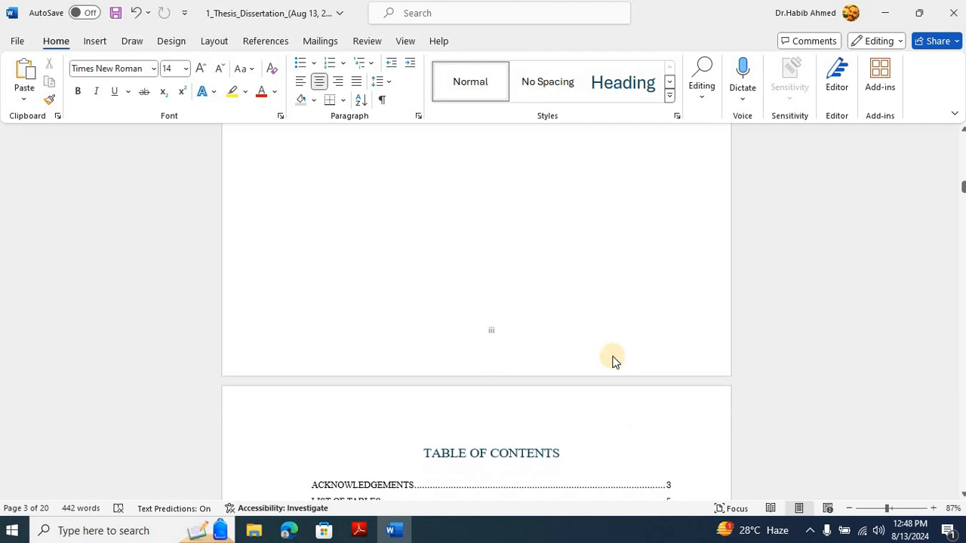
scroll(614, 356, up, 20)
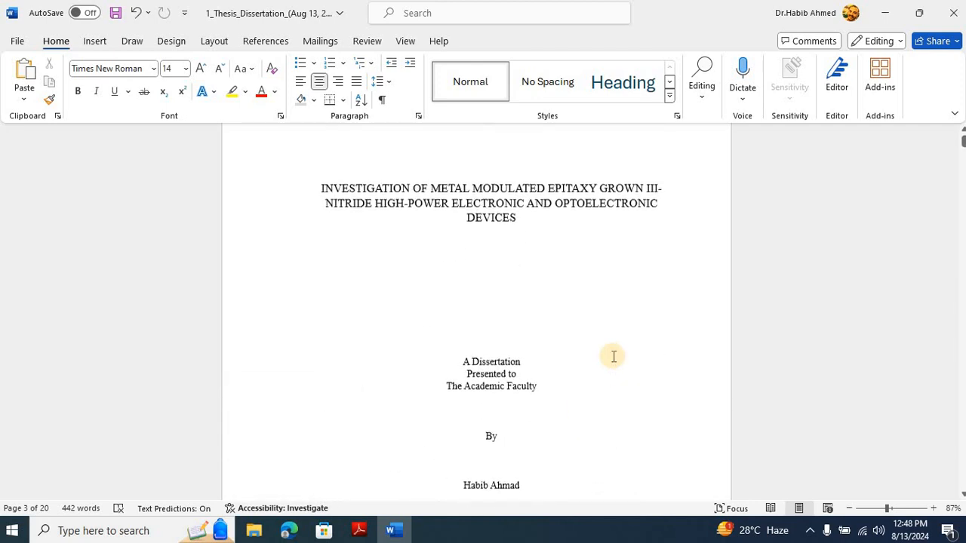
key(ctrl+s)
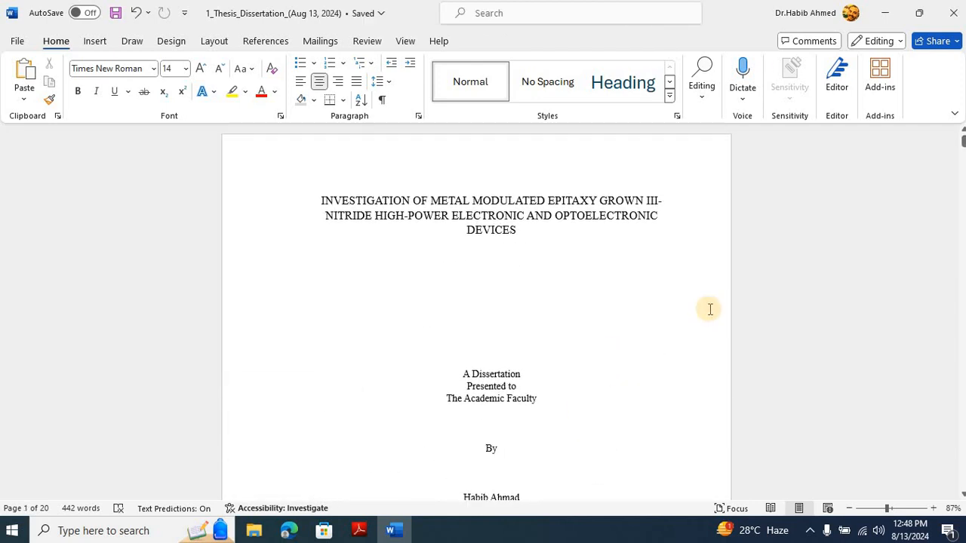
Step: Examine the page numbers from the title page through the front matter and Chapter 1 up to the start of Chapter 2
scroll(710, 310, down, 6)
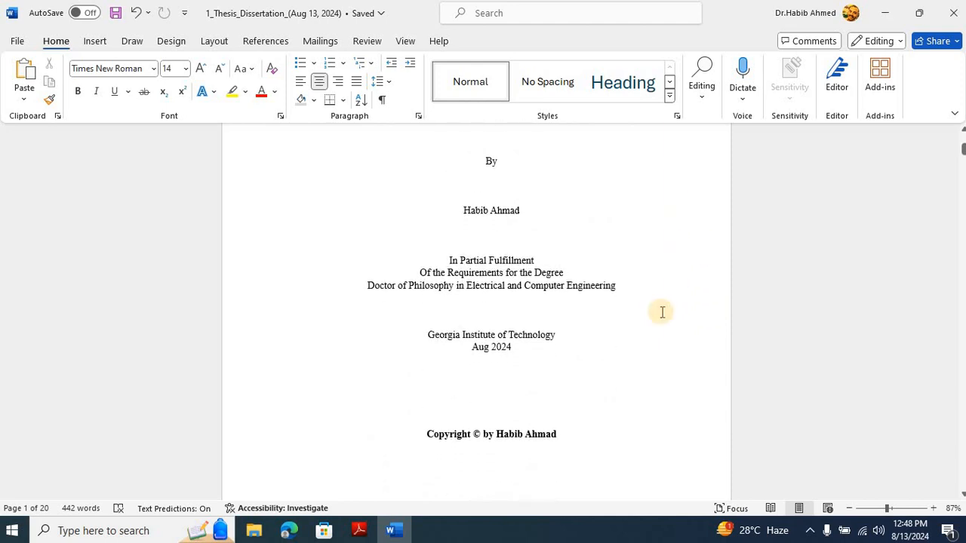
scroll(660, 324, down, 4)
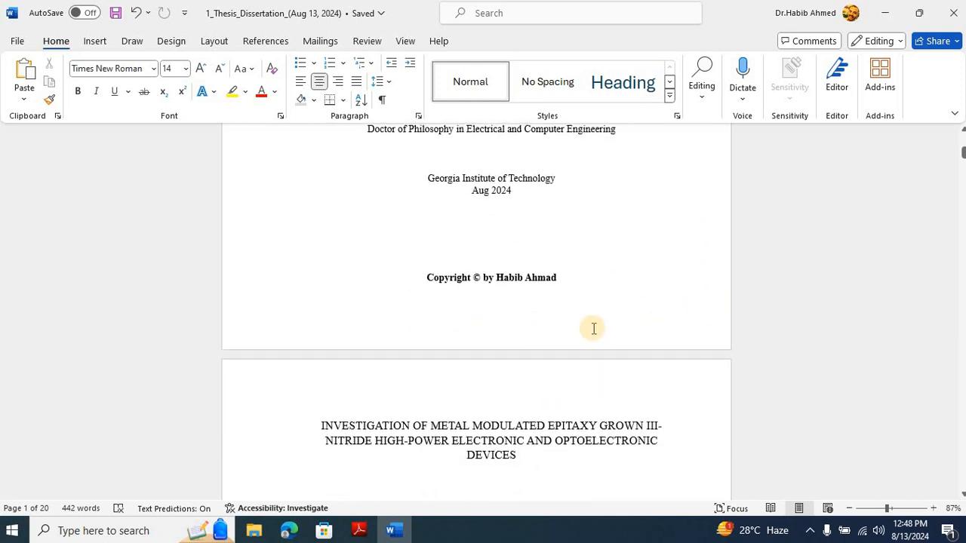
scroll(594, 328, down, 15)
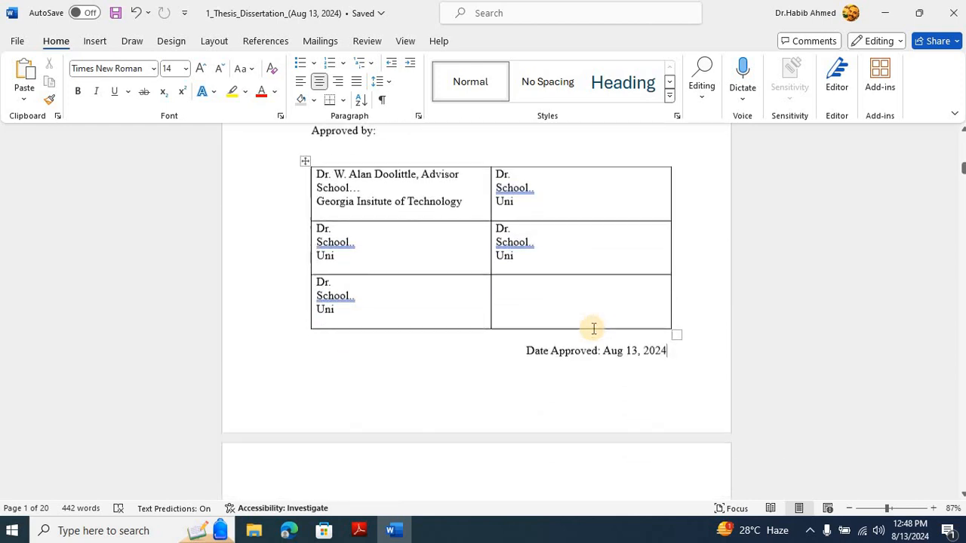
scroll(594, 328, down, 1)
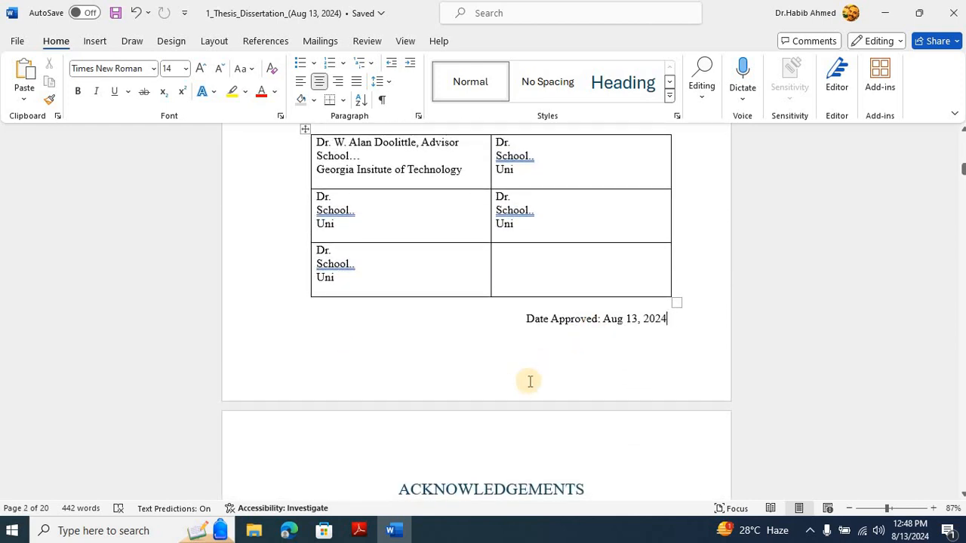
scroll(530, 382, down, 10)
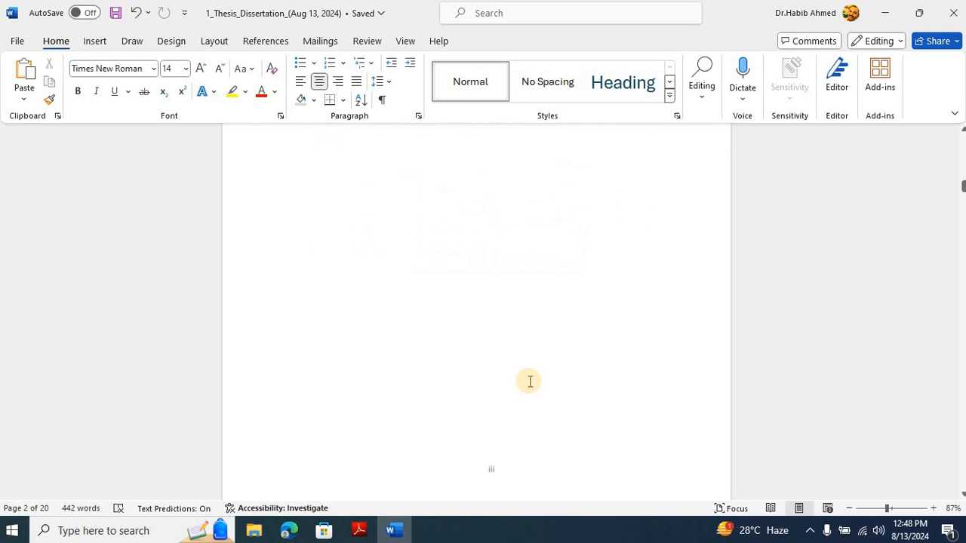
scroll(571, 319, down, 10)
scroll(593, 227, up, 2)
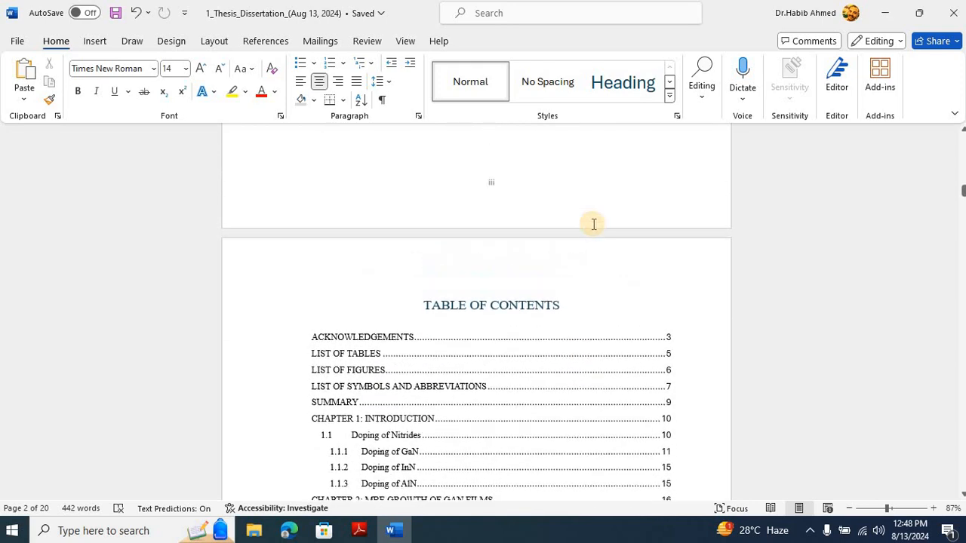
scroll(593, 224, down, 9)
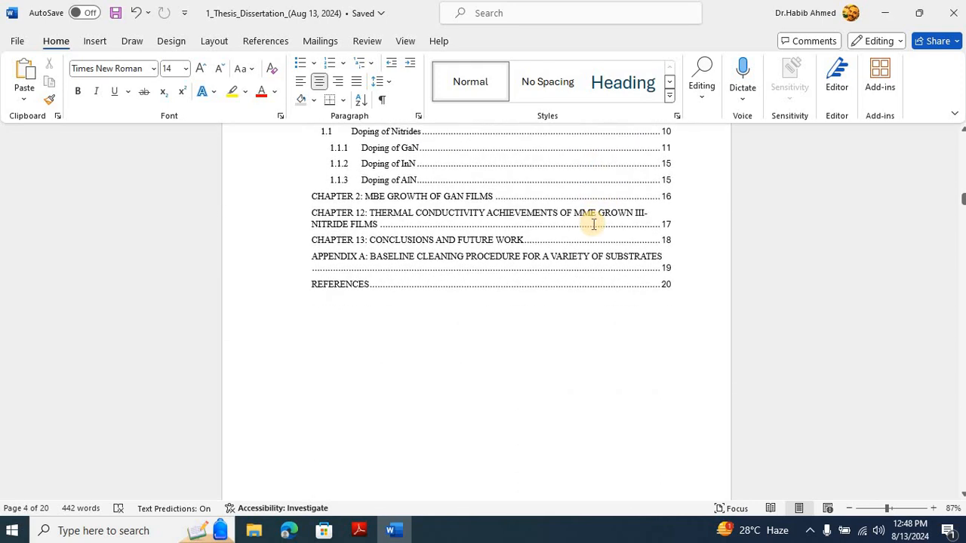
scroll(594, 224, down, 10)
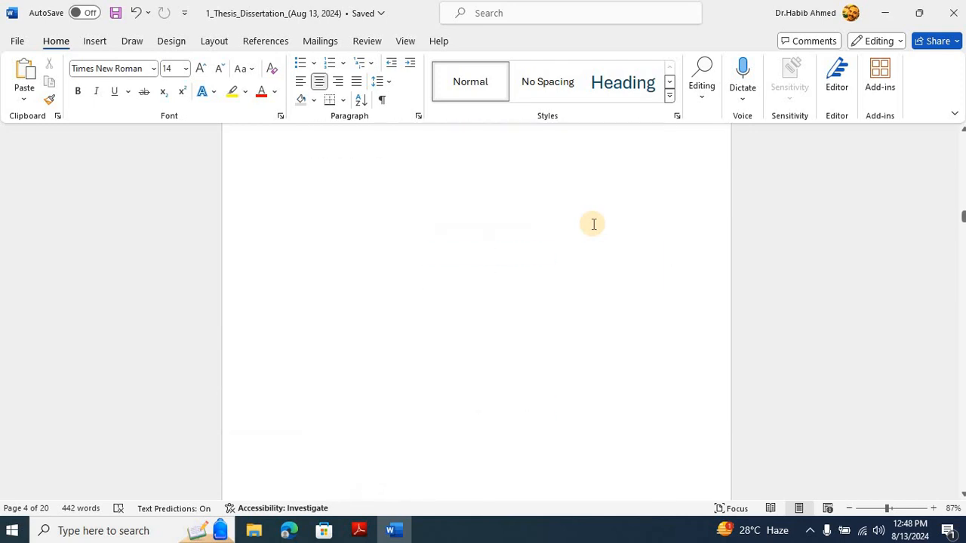
scroll(593, 224, down, 5)
scroll(593, 226, down, 10)
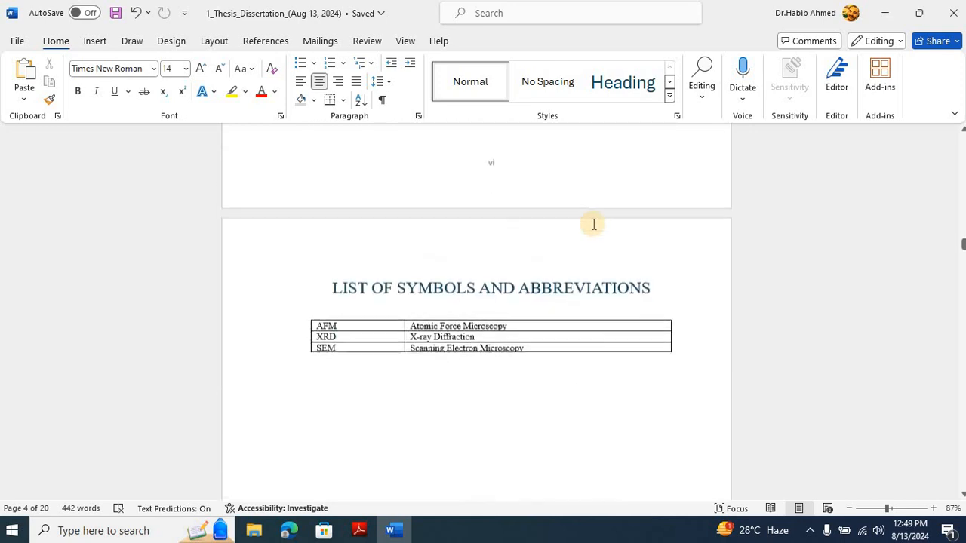
scroll(592, 224, down, 20)
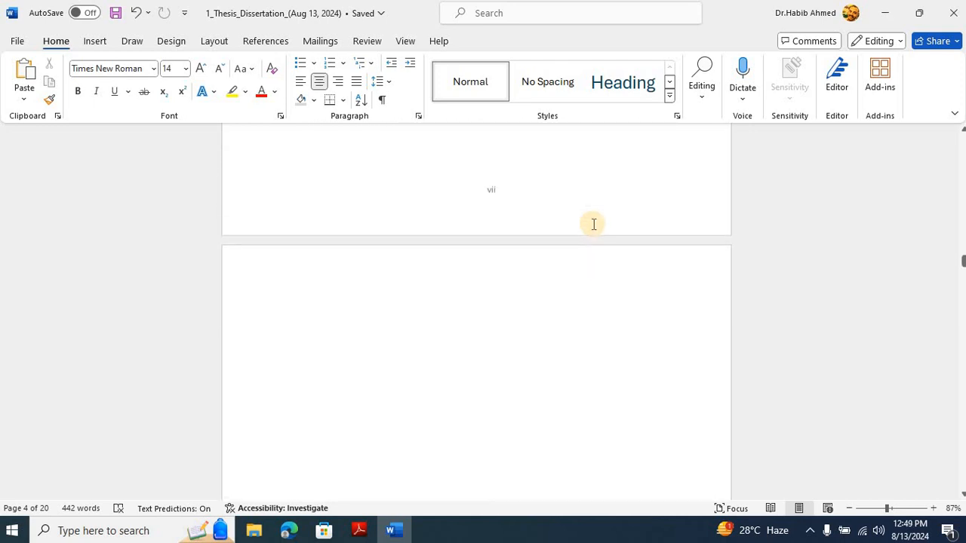
scroll(593, 224, down, 3)
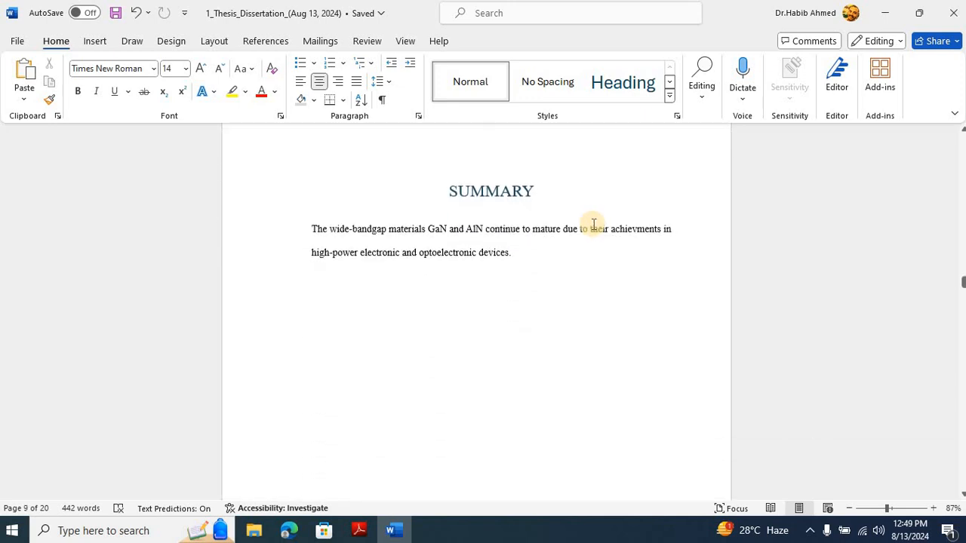
scroll(594, 225, down, 6)
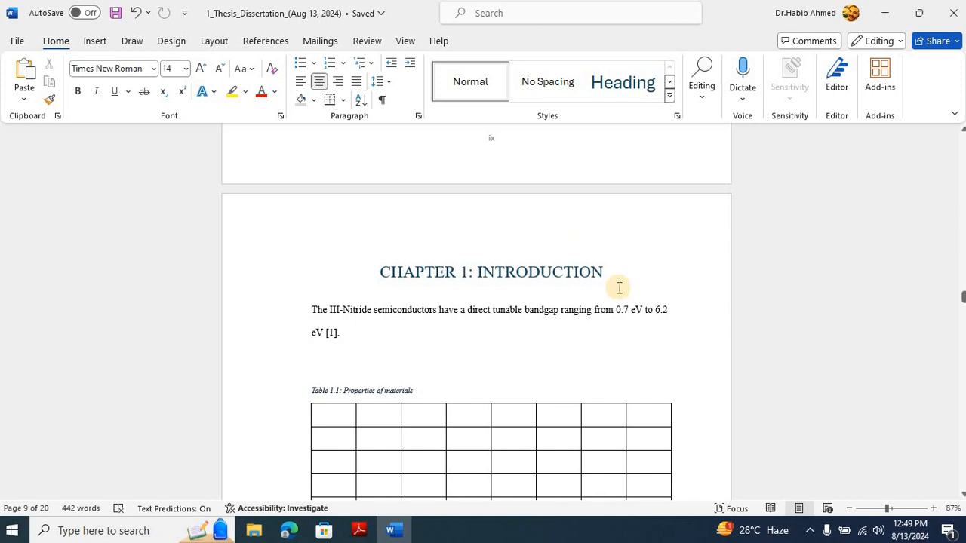
scroll(653, 360, down, 8)
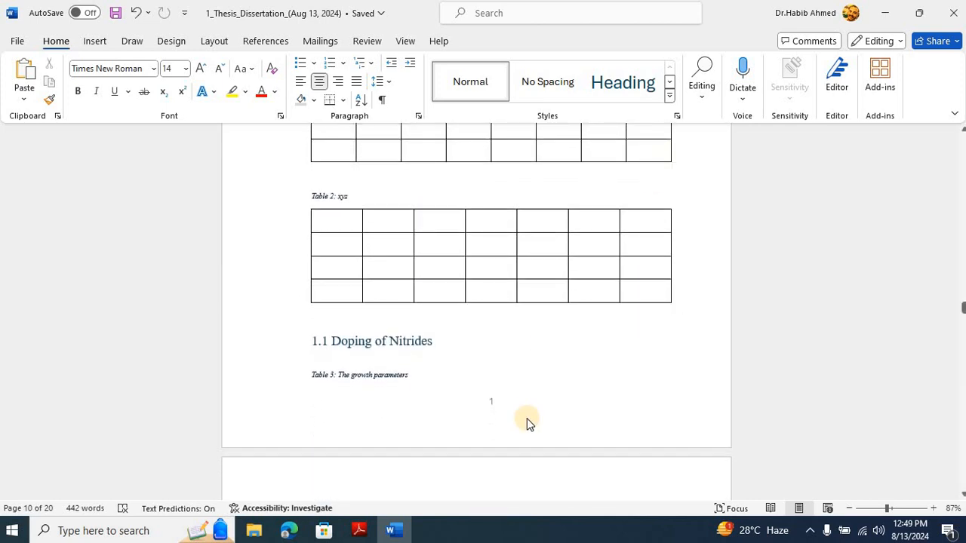
scroll(527, 418, down, 5)
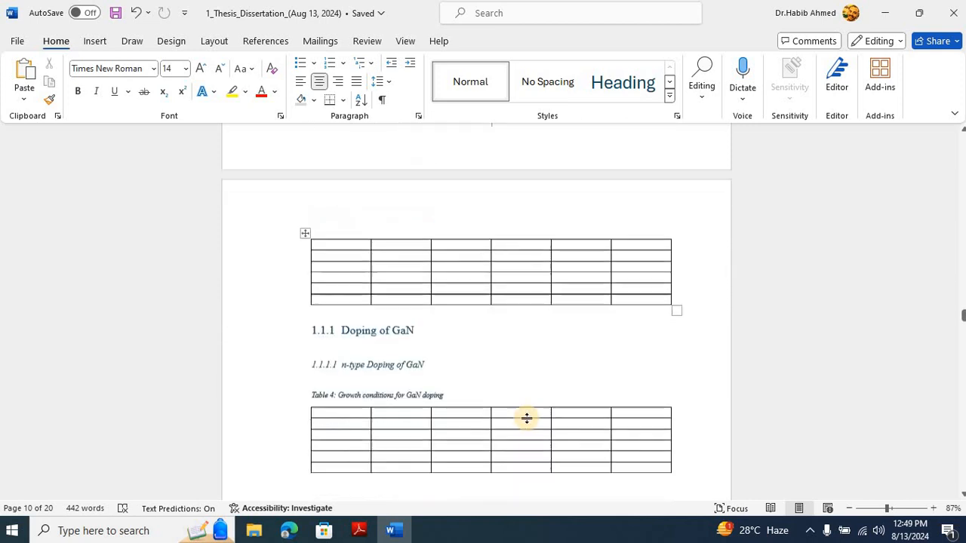
scroll(527, 419, down, 10)
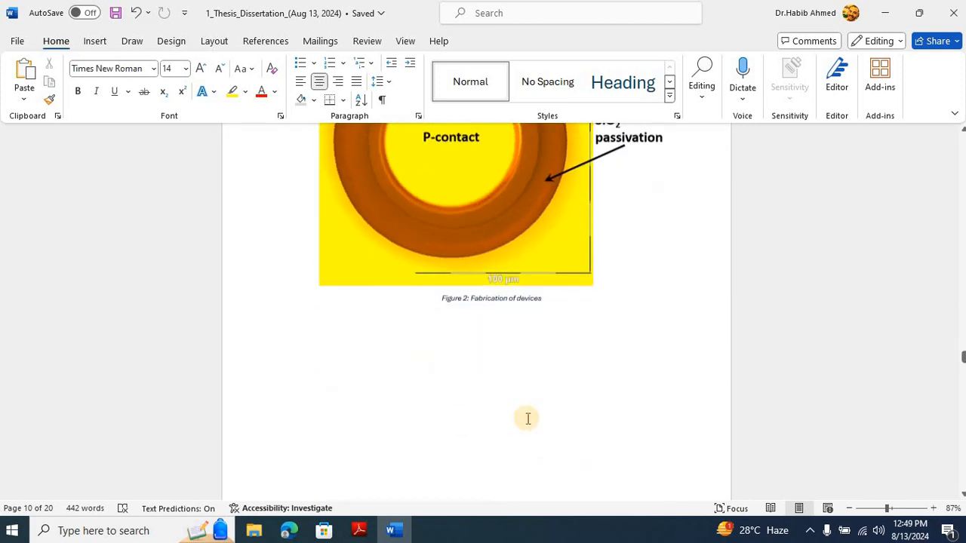
scroll(528, 419, down, 12)
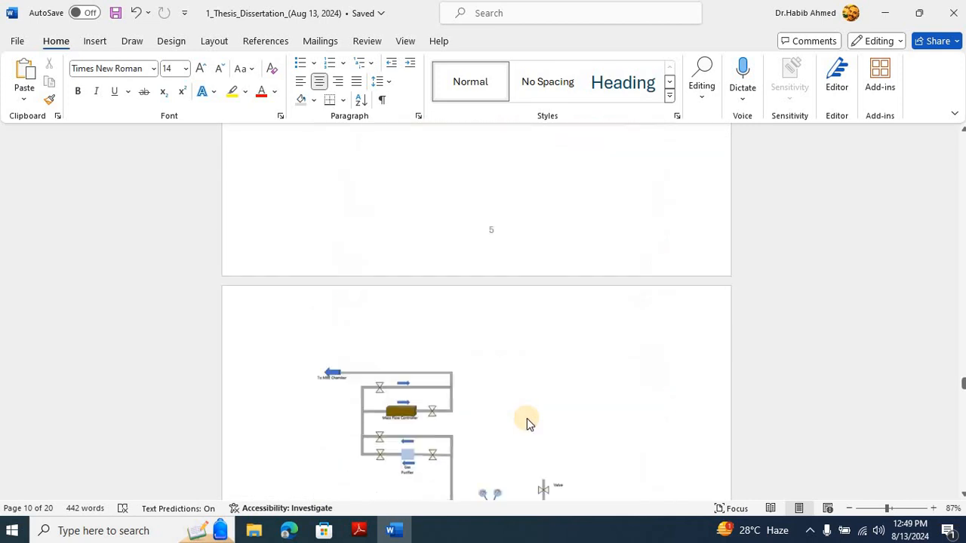
scroll(527, 422, down, 10)
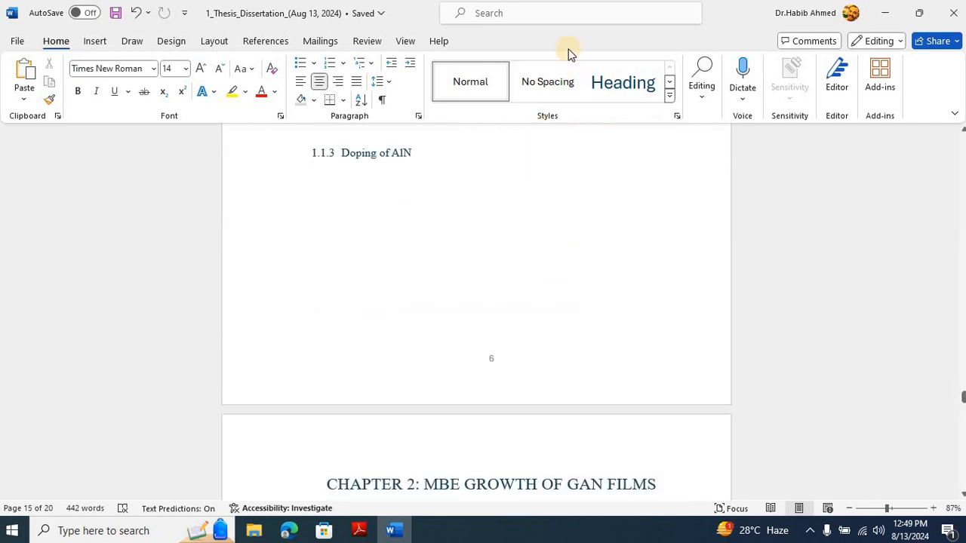
key(alt+y)
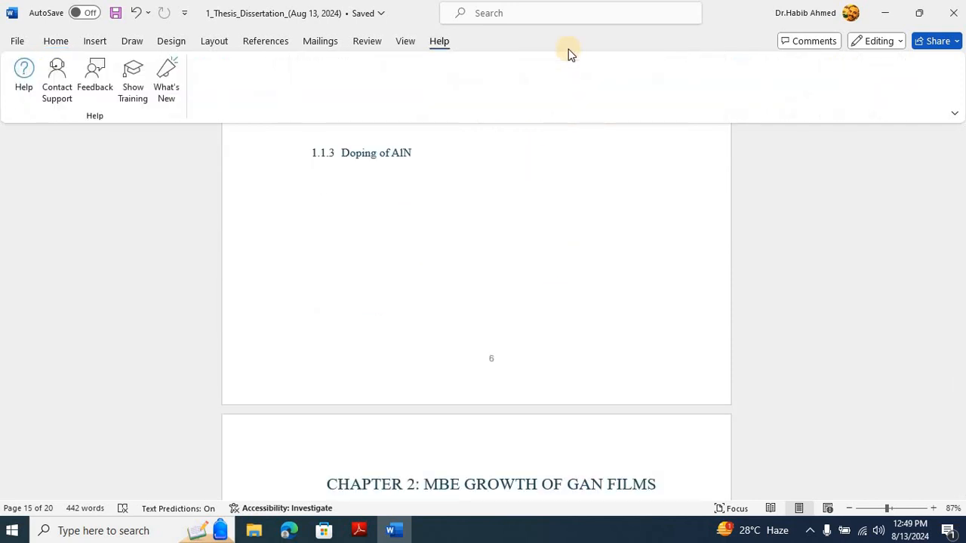